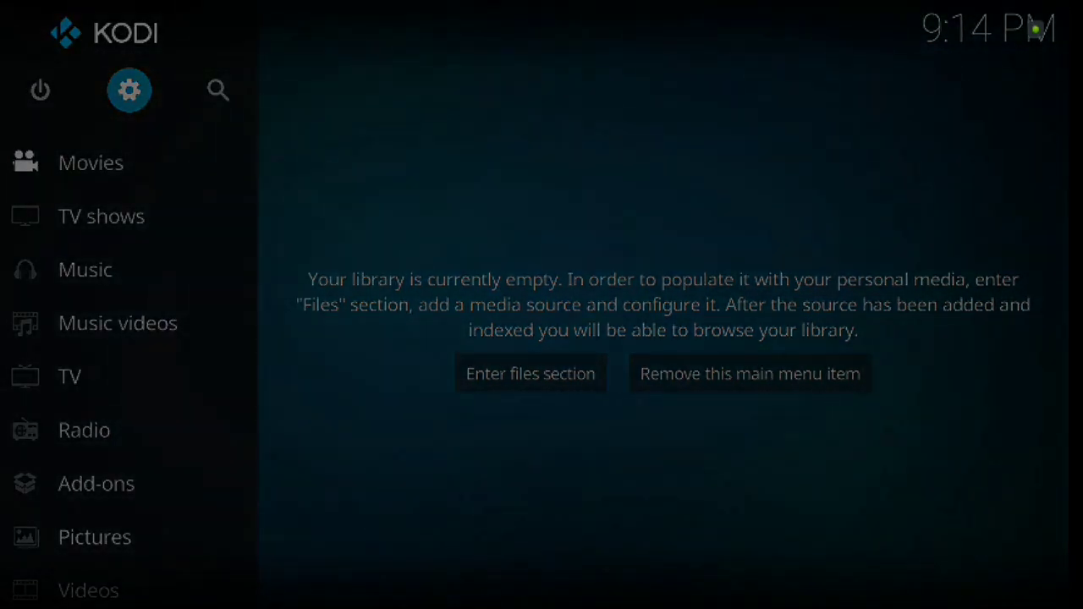
Wake the home screen and open Kodi's System settings page
{"action": "key", "text": "Down"}
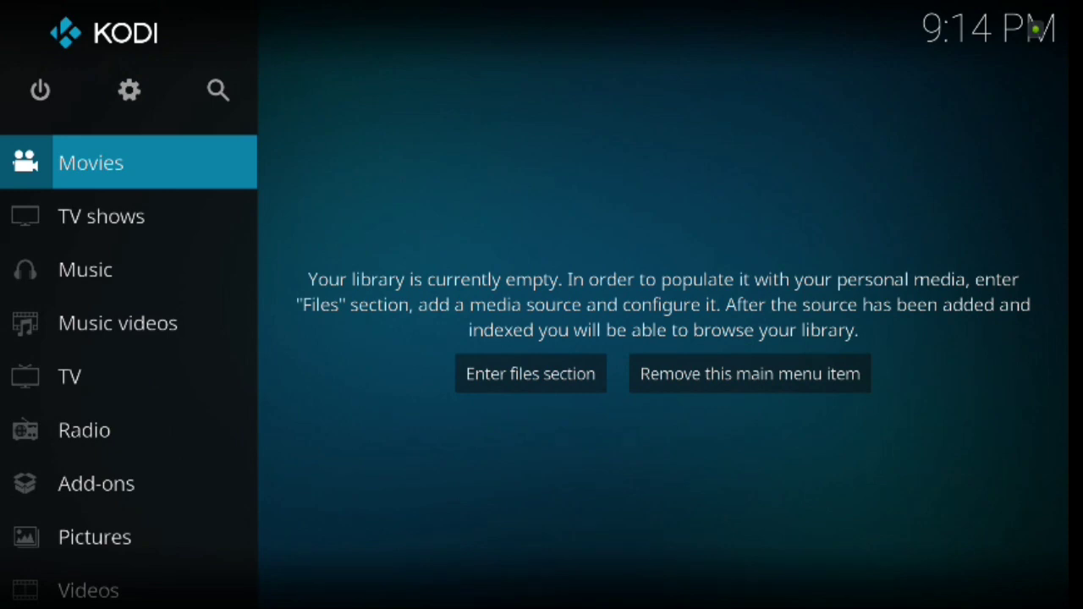
{"action": "key", "text": "Up"}
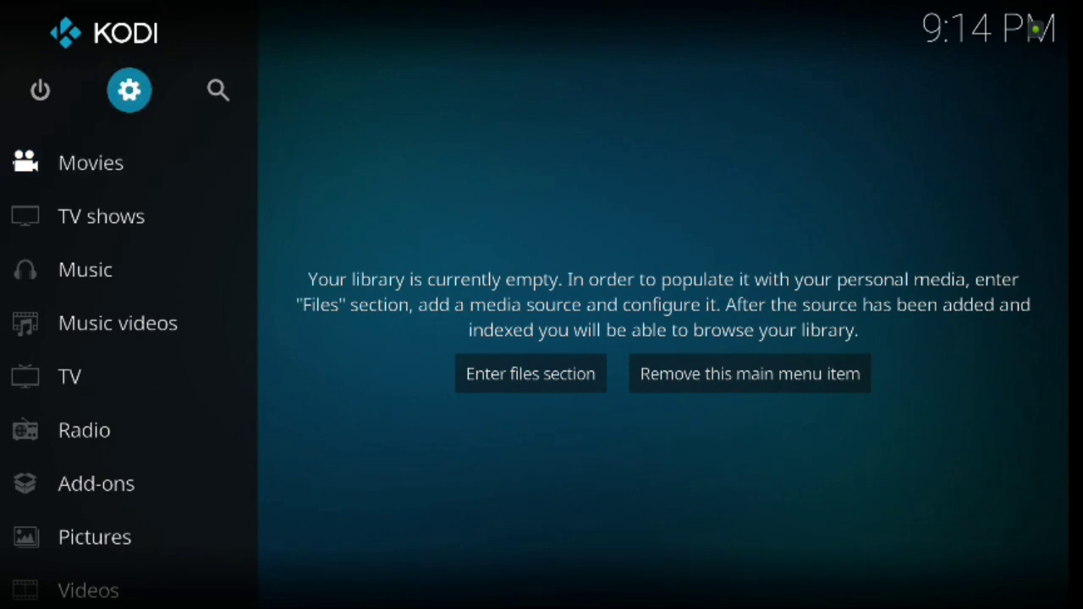
{"action": "key", "text": "Return"}
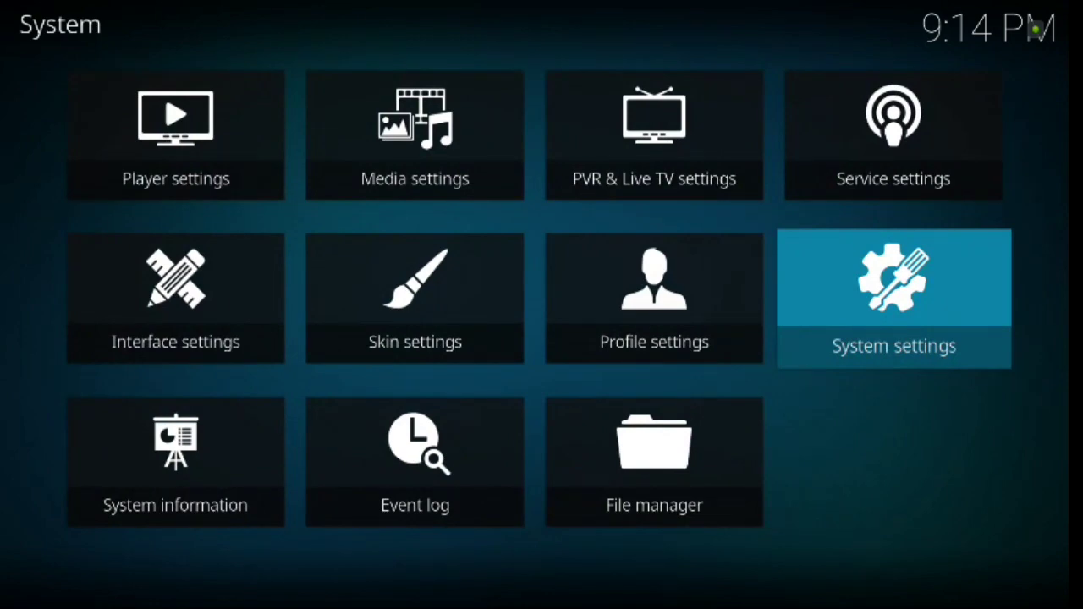
{"action": "key", "text": "Left"}
{"action": "key", "text": "Right"}
{"action": "key", "text": "Return"}
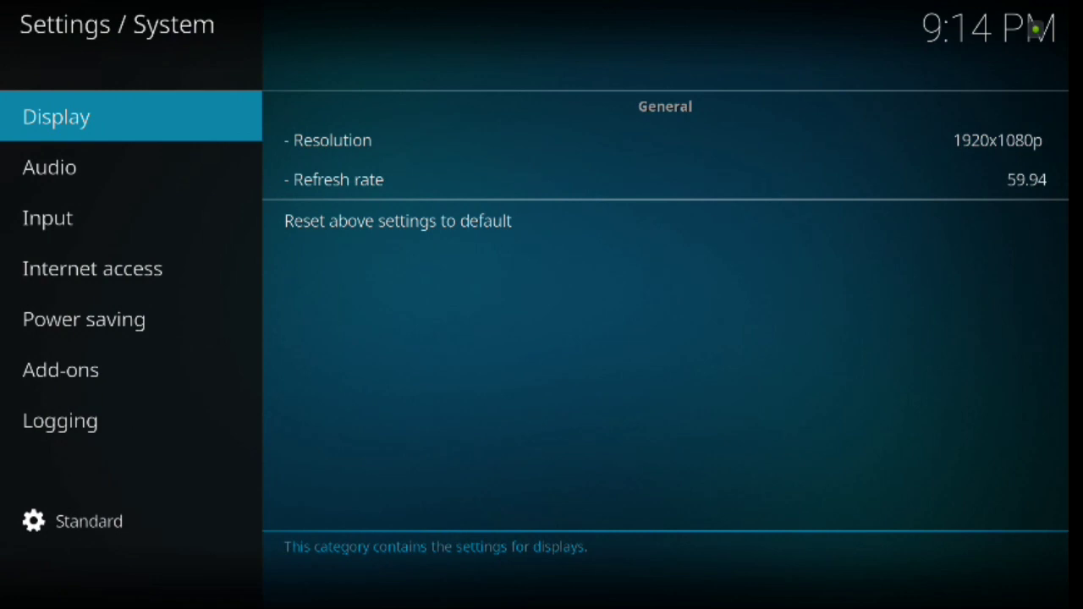
Turn on Unknown sources in the Add-ons settings and accept the warning with Yes
{"action": "key", "text": "Down"}
{"action": "key", "text": "Down"}
{"action": "key", "text": "Down"}
{"action": "key", "text": "Down"}
{"action": "key", "text": "Down"}
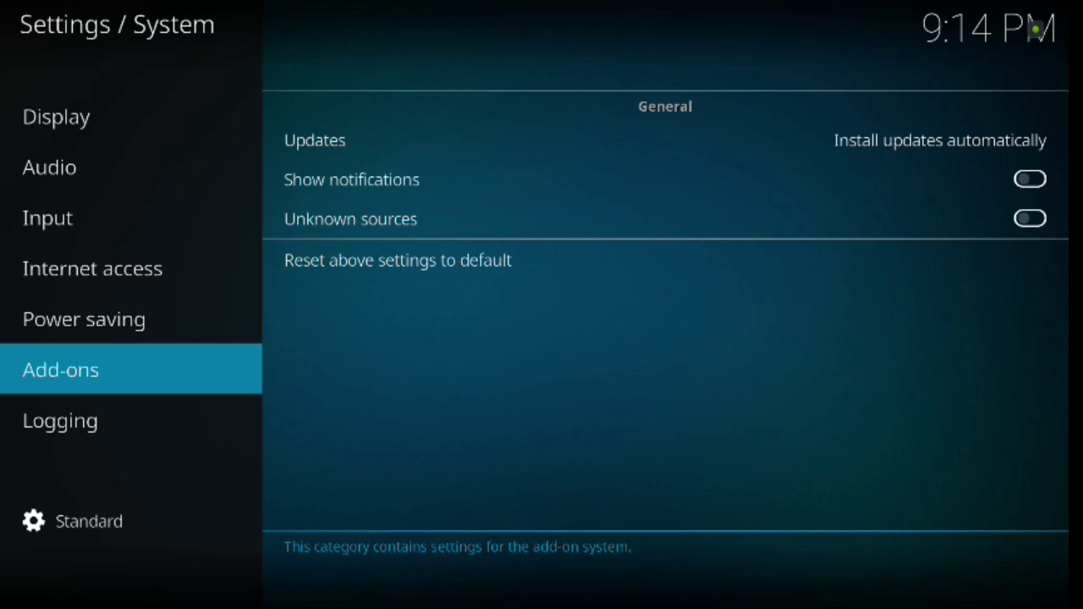
{"action": "key", "text": "Right"}
{"action": "key", "text": "Down"}
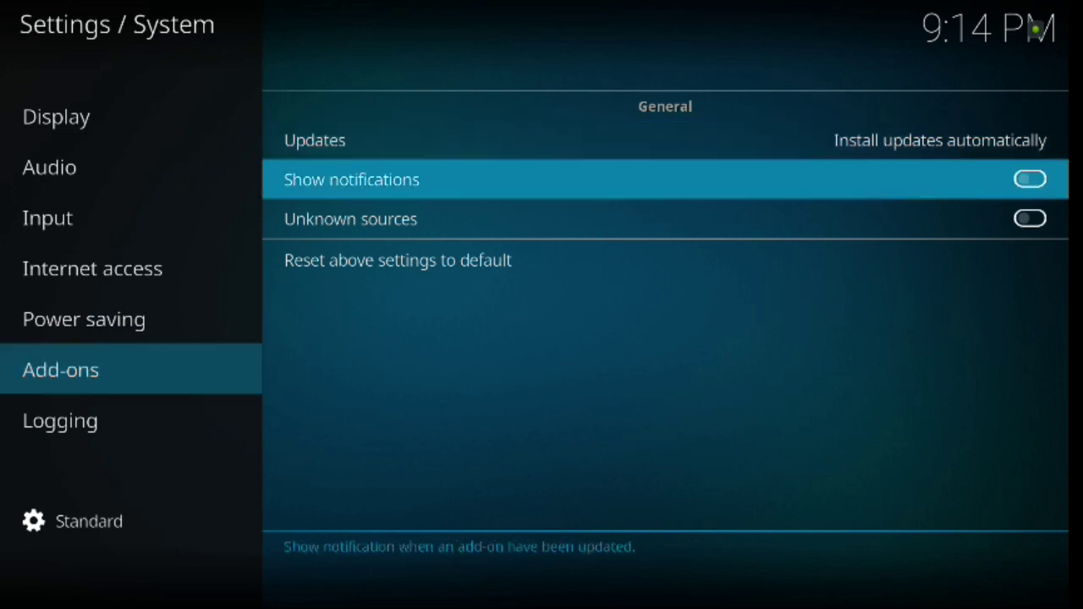
{"action": "key", "text": "Down"}
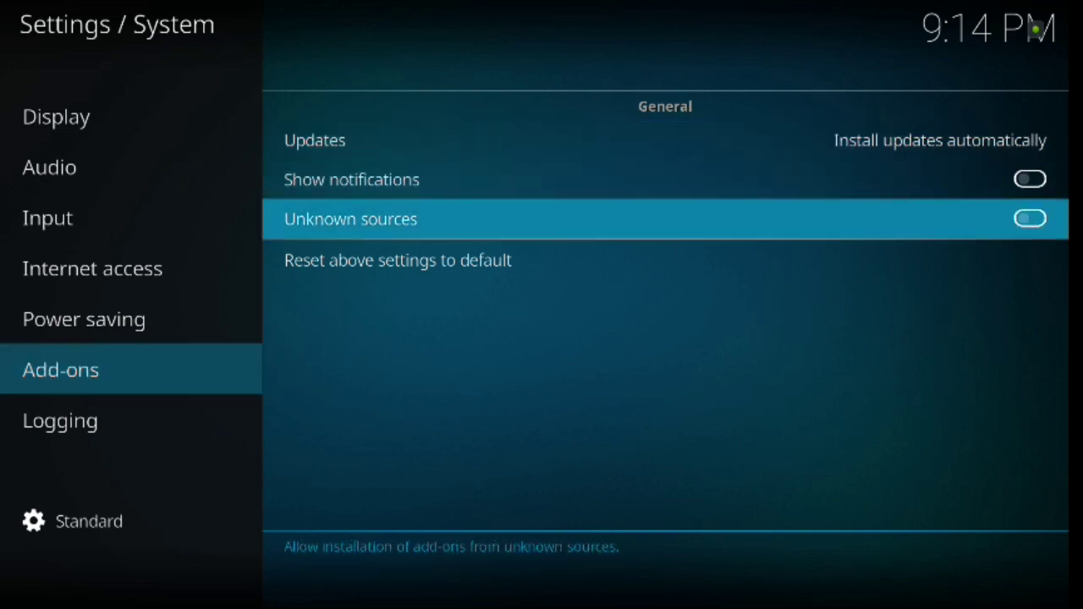
{"action": "key", "text": "Return"}
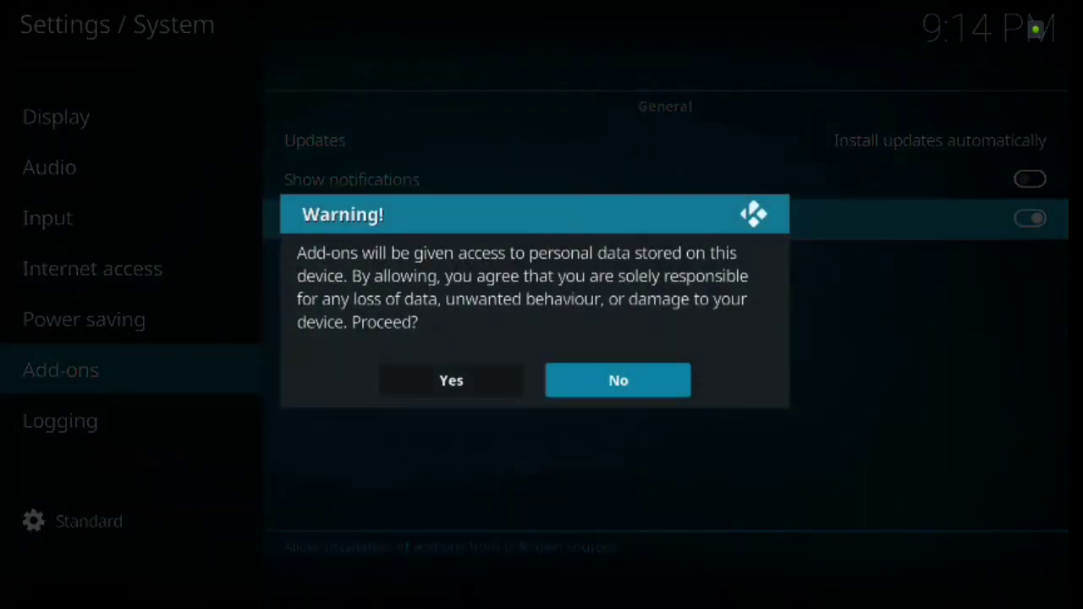
{"action": "key", "text": "Left"}
{"action": "key", "text": "Return"}
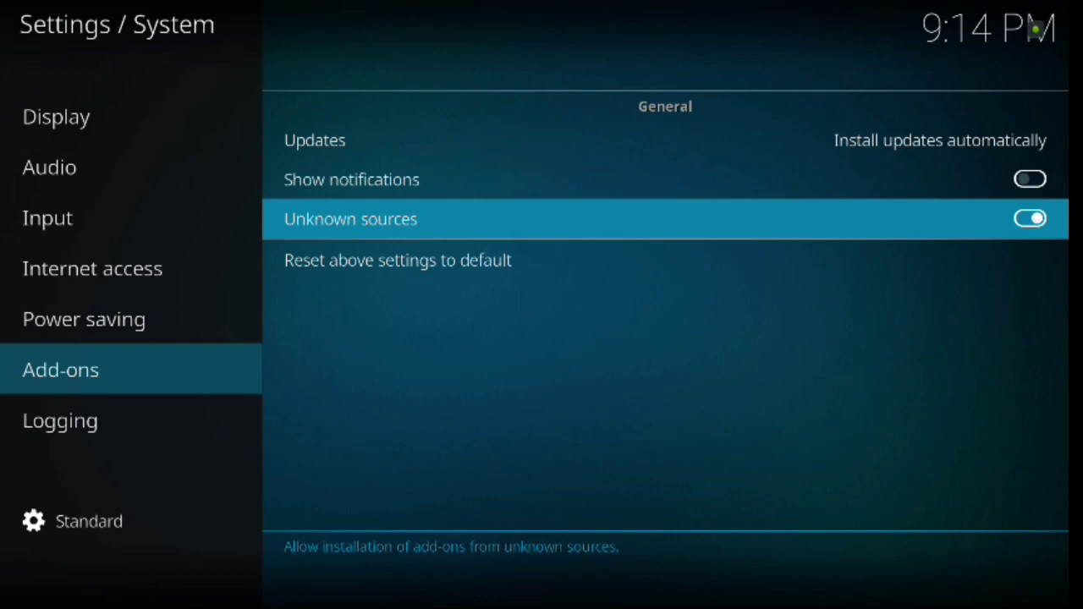
{"action": "key", "text": "Escape"}
{"action": "left_click", "coordinate": [654, 461]}
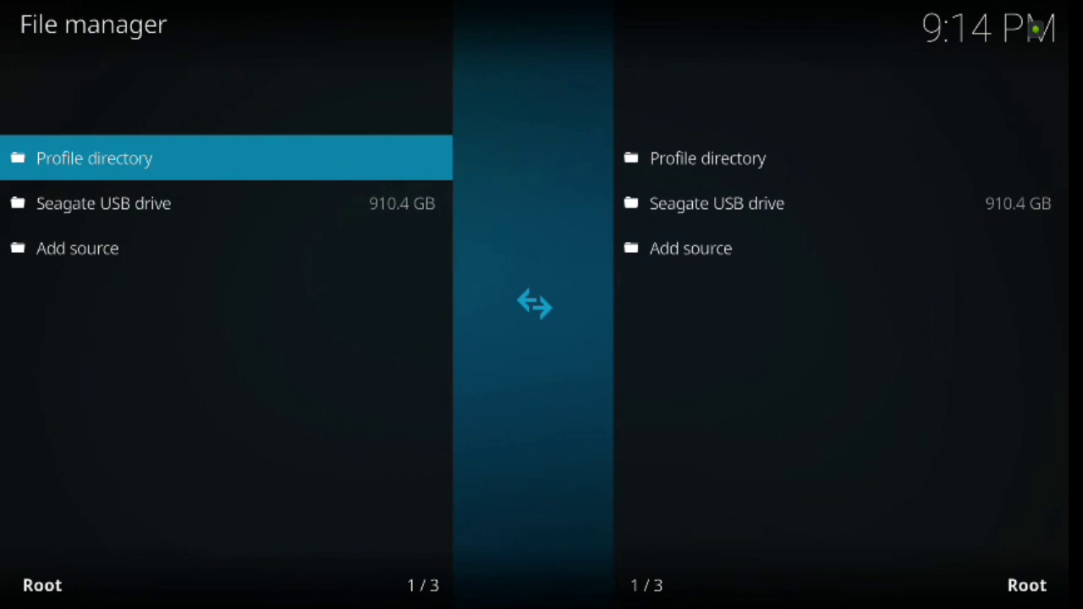
{"action": "key", "text": "Down"}
{"action": "key", "text": "Down"}
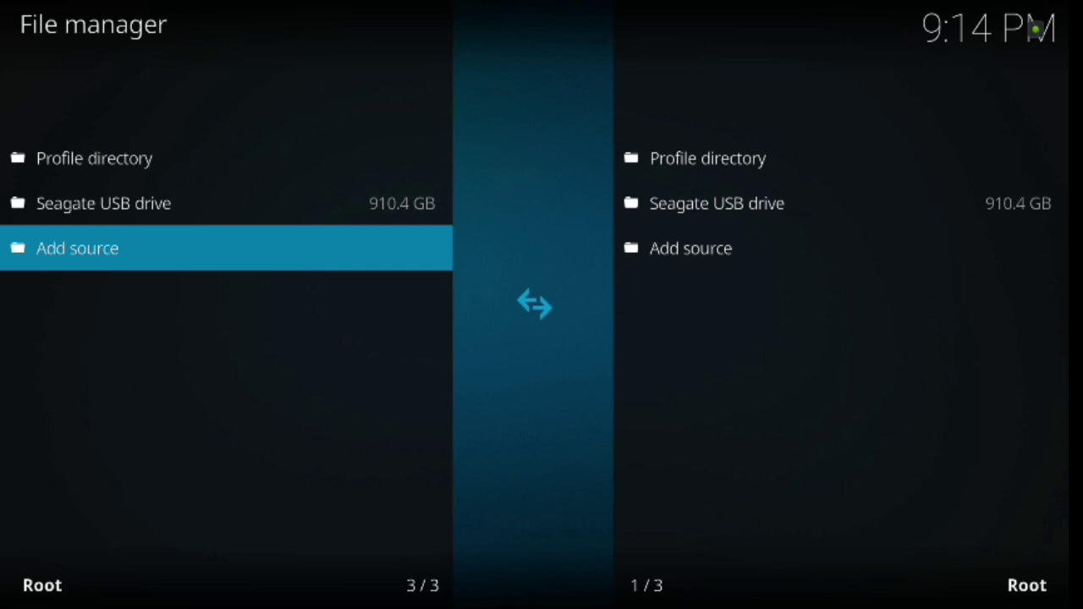
{"action": "key", "text": "Return"}
{"action": "key", "text": "Return"}
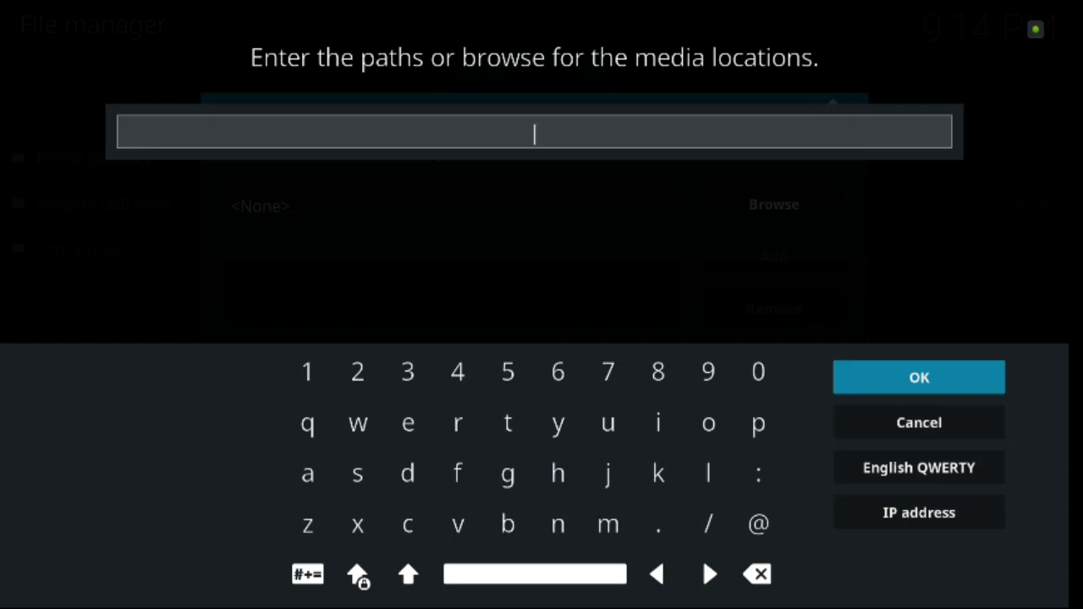
{"action": "key", "text": "Right"}
{"action": "key", "text": "Down"}
{"action": "key", "text": "Down"}
{"action": "key", "text": "Right"}
{"action": "key", "text": "Right"}
{"action": "key", "text": "Right"}
{"action": "key", "text": "Right"}
{"action": "key", "text": "Right"}
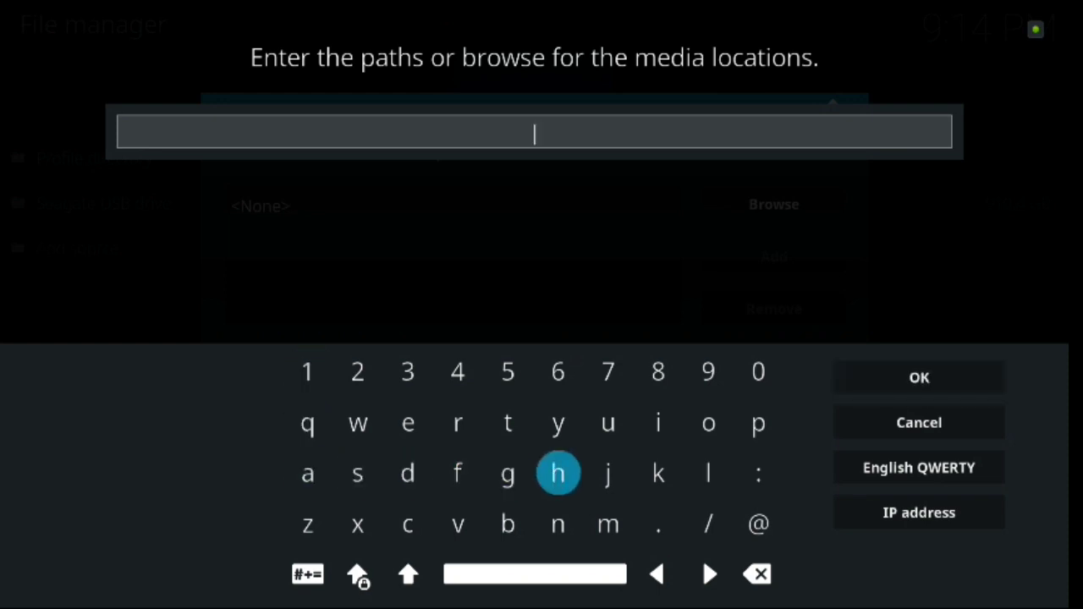
{"action": "key", "text": "Return"}
{"action": "key", "text": "Up"}
{"action": "key", "text": "Left"}
{"action": "key", "text": "Left"}
{"action": "key", "text": "Right"}
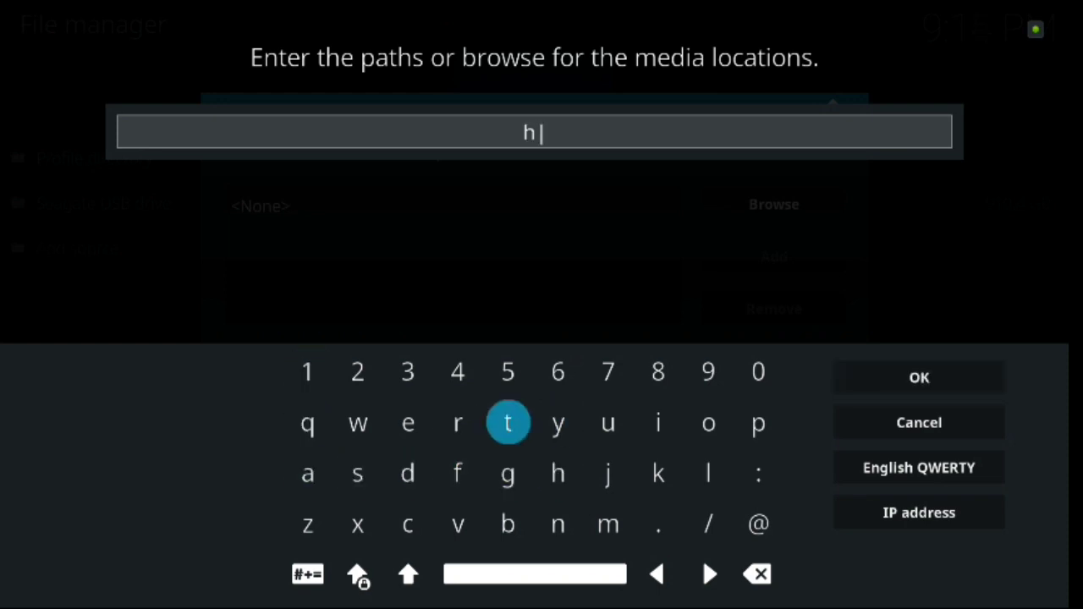
{"action": "key", "text": "Return"}
{"action": "key", "text": "Return"}
{"action": "key", "text": "Right"}
{"action": "key", "text": "Right"}
{"action": "key", "text": "Right"}
{"action": "key", "text": "Right"}
{"action": "key", "text": "Right"}
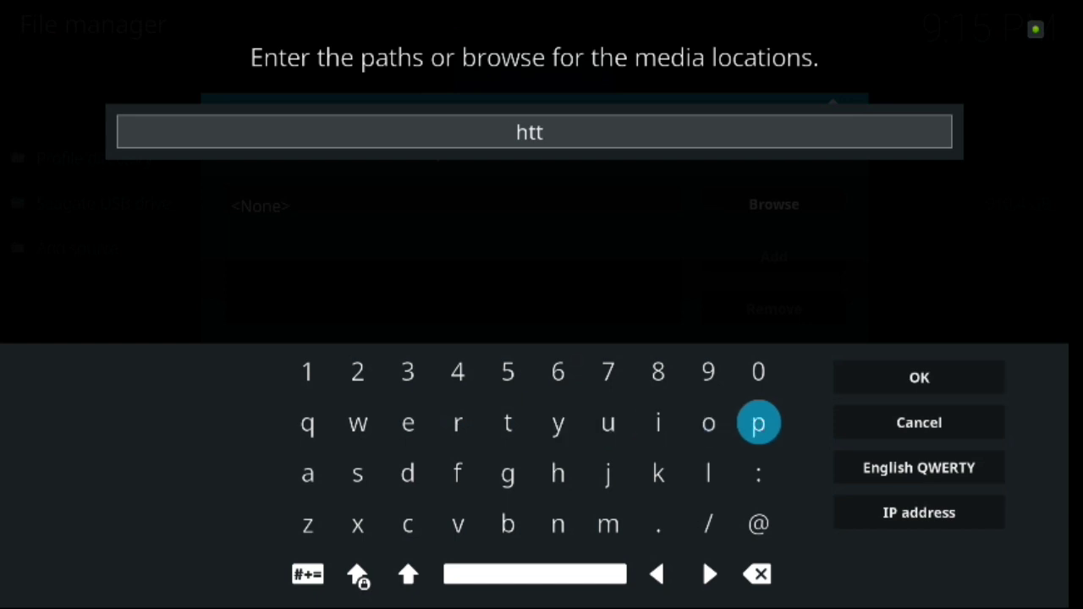
{"action": "key", "text": "Return"}
{"action": "key", "text": "Down"}
{"action": "key", "text": "Return"}
{"action": "key", "text": "Down"}
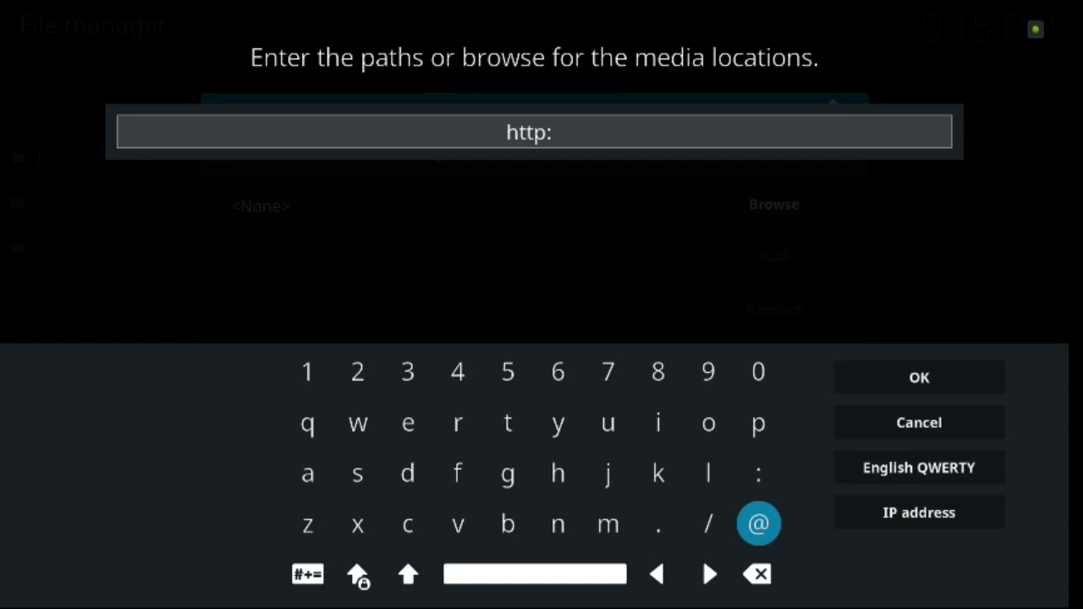
{"action": "key", "text": "Left"}
{"action": "key", "text": "Return"}
{"action": "key", "text": "Return"}
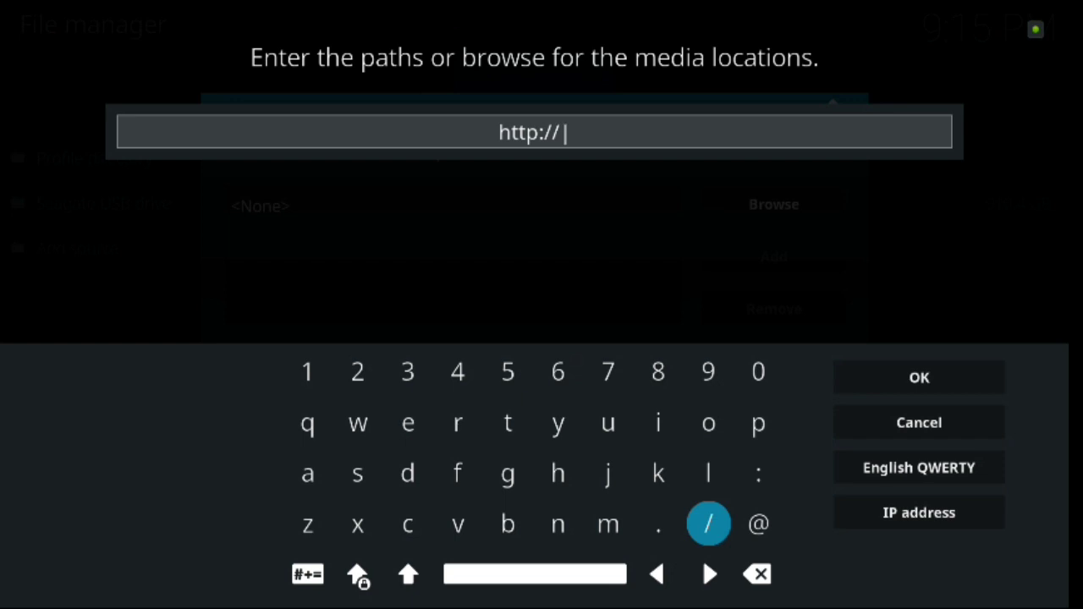
{"action": "key", "text": "Up"}
{"action": "key", "text": "Up"}
{"action": "key", "text": "Left"}
{"action": "key", "text": "Left"}
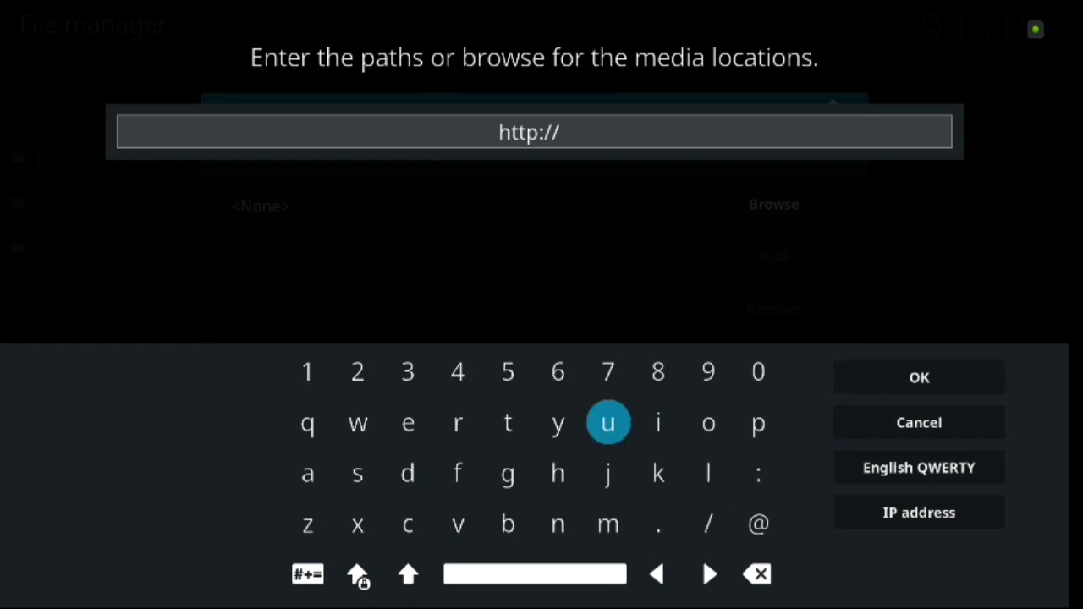
{"action": "key", "text": "Return"}
{"action": "key", "text": "Down"}
{"action": "key", "text": "Down"}
{"action": "key", "text": "Left"}
{"action": "key", "text": "Return"}
{"action": "key", "text": "Up"}
{"action": "key", "text": "Left"}
{"action": "key", "text": "Left"}
{"action": "key", "text": "Left"}
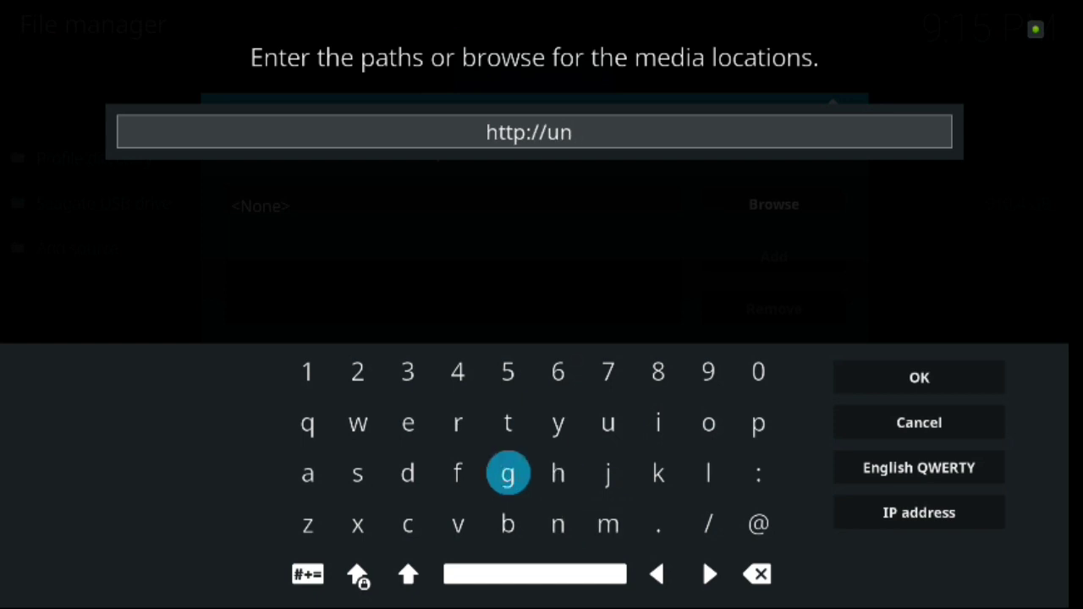
{"action": "key", "text": "Return"}
{"action": "key", "text": "Up"}
{"action": "key", "text": "Return"}
{"action": "key", "text": "Right"}
{"action": "key", "text": "Return"}
{"action": "key", "text": "Down"}
{"action": "key", "text": "Down"}
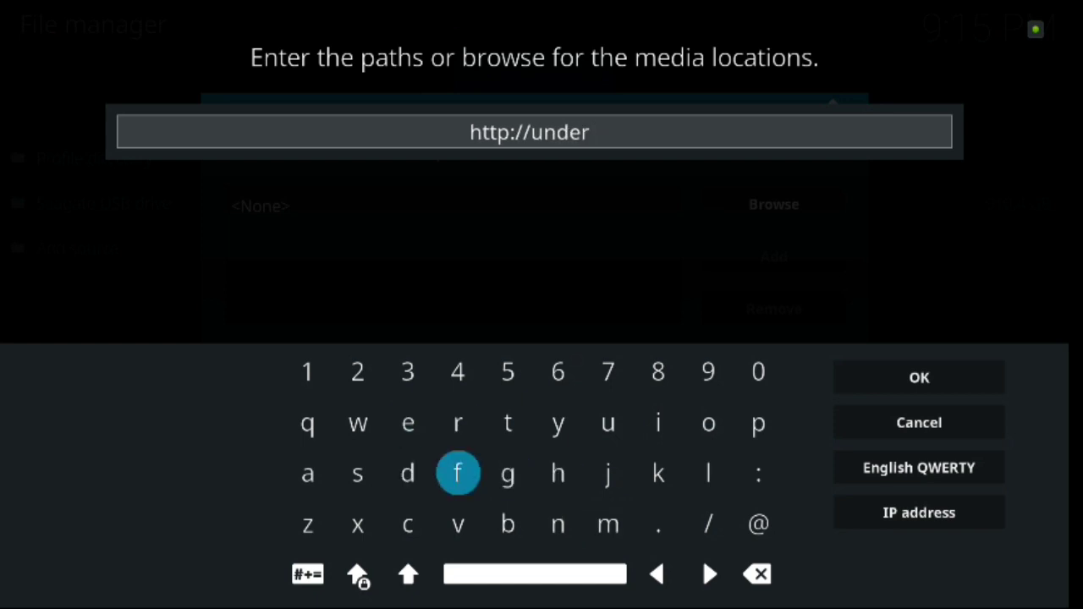
{"action": "key", "text": "Return"}
{"action": "key", "text": "Up"}
{"action": "key", "text": "Up"}
{"action": "key", "text": "Left"}
{"action": "key", "text": "Return"}
{"action": "key", "text": "Right"}
{"action": "key", "text": "Return"}
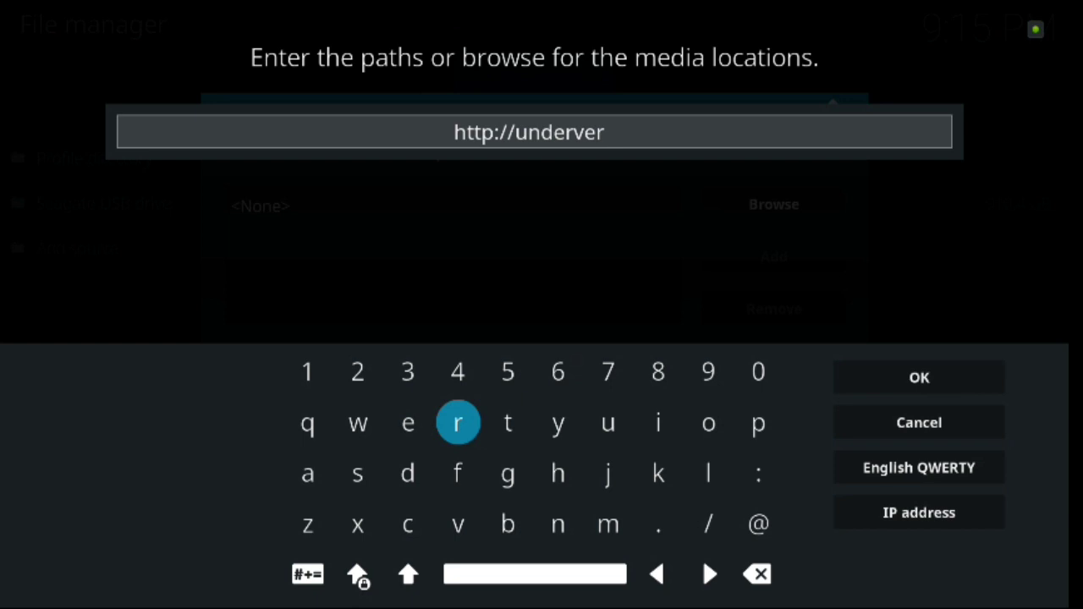
{"action": "key", "text": "Down"}
{"action": "key", "text": "Left"}
{"action": "key", "text": "Left"}
{"action": "key", "text": "Return"}
{"action": "key", "text": "Up"}
{"action": "key", "text": "Right"}
{"action": "key", "text": "Return"}
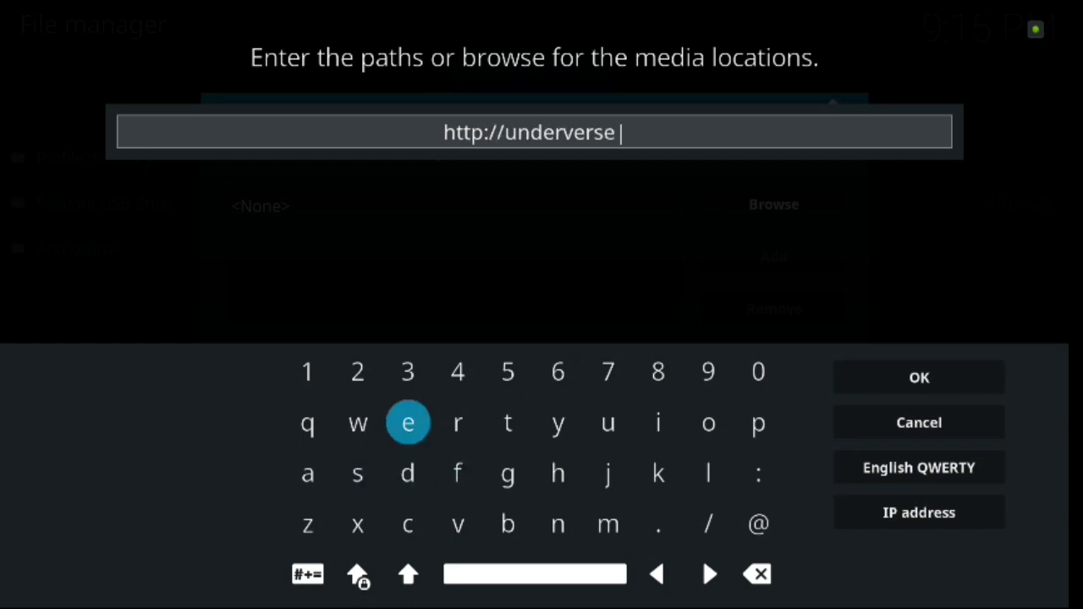
Add the '.one' domain ending to the address
{"action": "key", "text": "Down"}
{"action": "key", "text": "Down"}
{"action": "key", "text": "Right"}
{"action": "key", "text": "Right"}
{"action": "key", "text": "Right"}
{"action": "key", "text": "Right"}
{"action": "key", "text": "Right"}
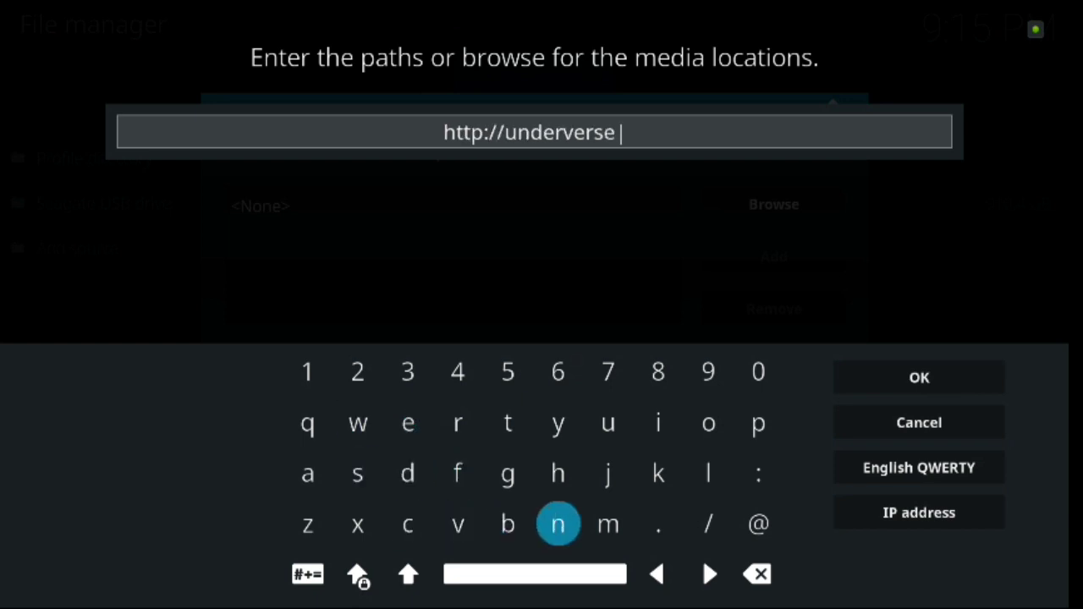
{"action": "key", "text": "Return"}
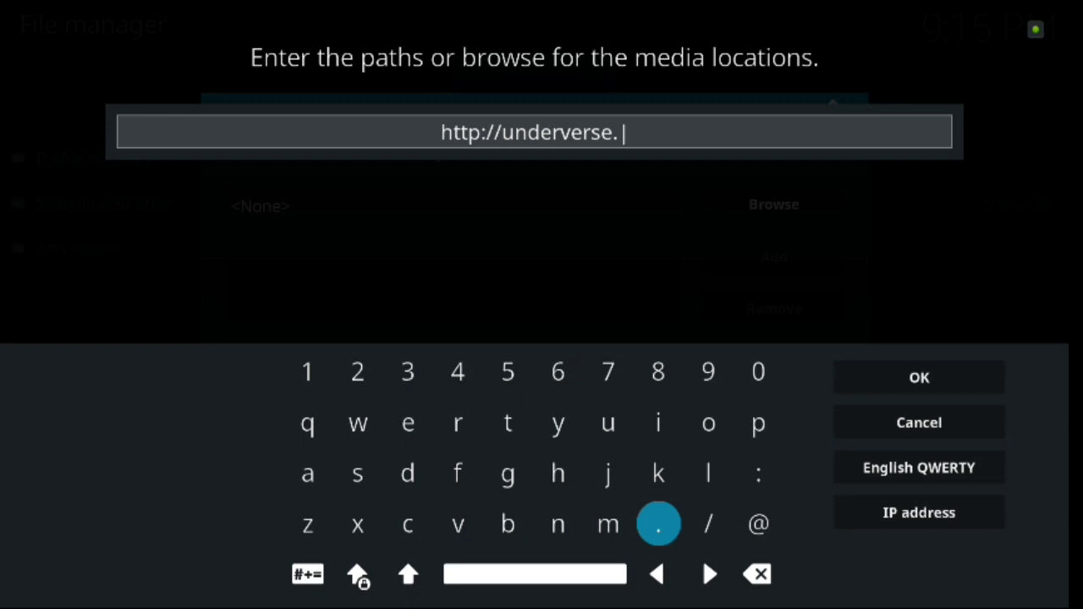
{"action": "key", "text": "Left"}
{"action": "key", "text": "Right"}
{"action": "key", "text": "Right"}
{"action": "key", "text": "Up"}
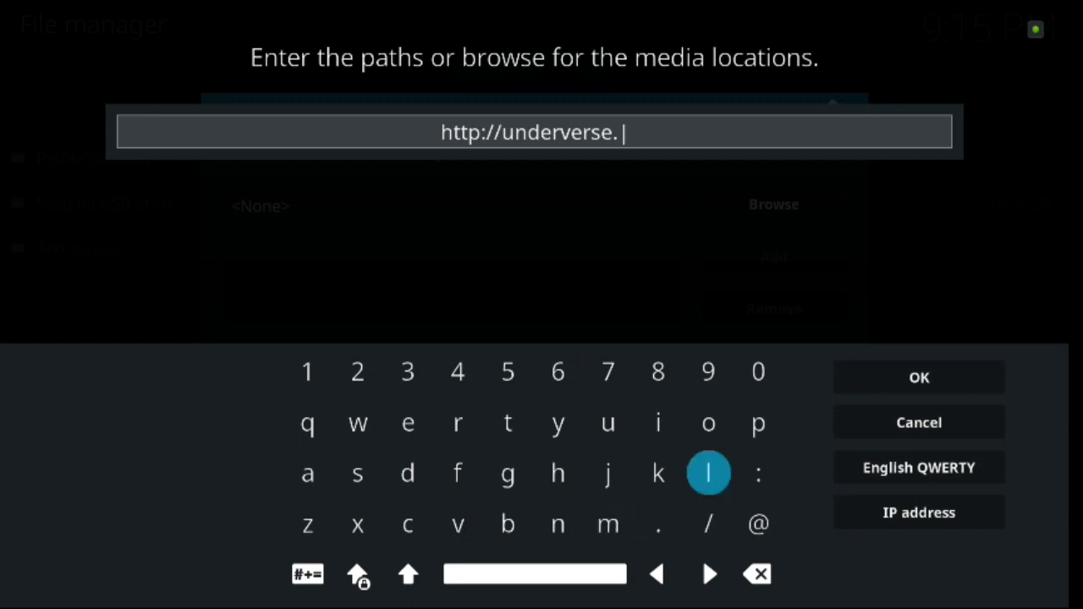
{"action": "key", "text": "Up"}
{"action": "key", "text": "Return"}
{"action": "key", "text": "Down"}
{"action": "key", "text": "Down"}
{"action": "key", "text": "Left"}
{"action": "key", "text": "Left"}
{"action": "key", "text": "Left"}
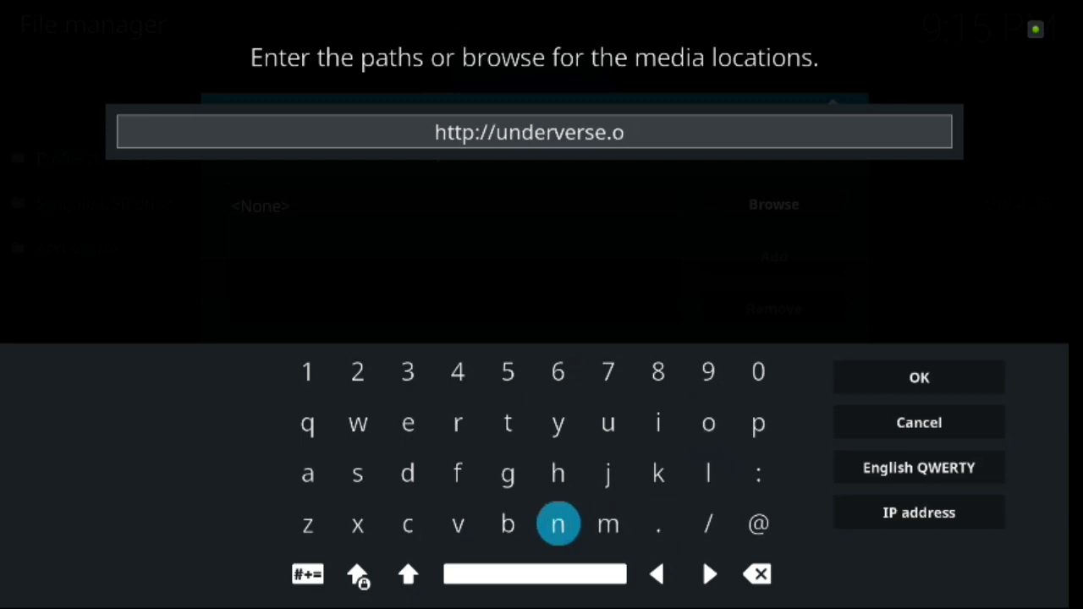
{"action": "key", "text": "Return"}
{"action": "key", "text": "Up"}
{"action": "key", "text": "Up"}
{"action": "key", "text": "Left"}
{"action": "key", "text": "Left"}
{"action": "key", "text": "Left"}
{"action": "key", "text": "Return"}
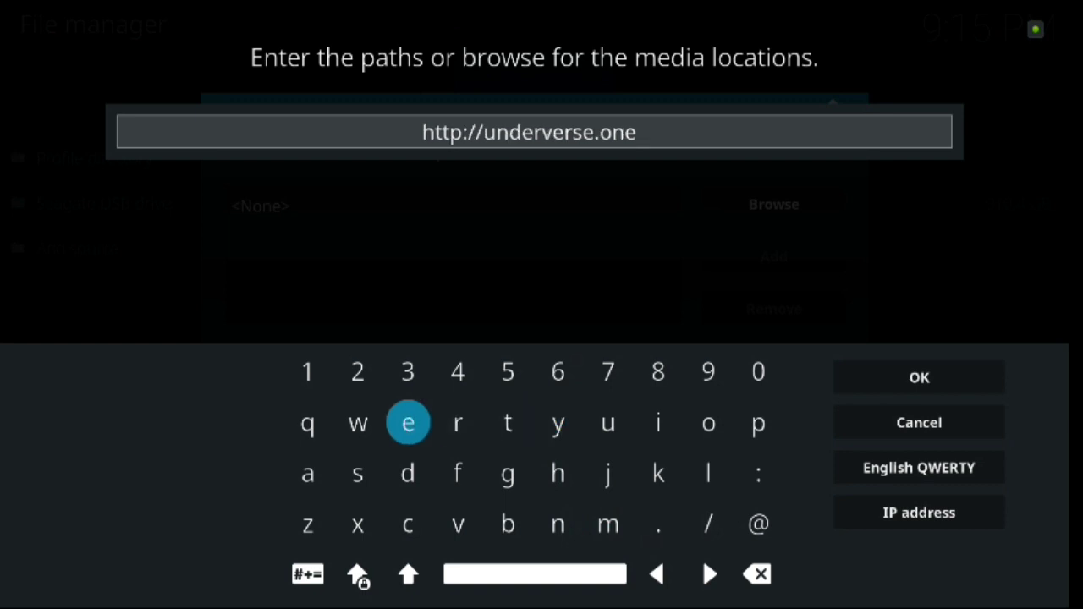
Finish the path with '/wizard' and move to the OK key
{"action": "key", "text": "Down"}
{"action": "key", "text": "Right"}
{"action": "key", "text": "Right"}
{"action": "key", "text": "Right"}
{"action": "key", "text": "Right"}
{"action": "key", "text": "Right"}
{"action": "key", "text": "Right"}
{"action": "key", "text": "Right"}
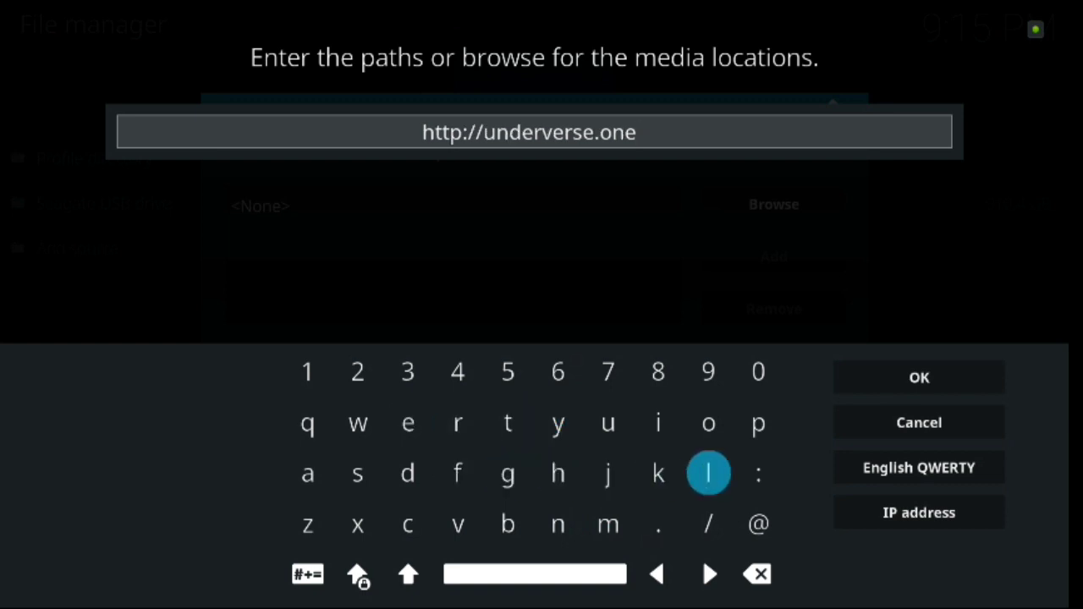
{"action": "key", "text": "Down"}
{"action": "key", "text": "Return"}
{"action": "key", "text": "Up"}
{"action": "key", "text": "Up"}
{"action": "key", "text": "Left"}
{"action": "key", "text": "Left"}
{"action": "key", "text": "Left"}
{"action": "key", "text": "Left"}
{"action": "key", "text": "Left"}
{"action": "key", "text": "Left"}
{"action": "key", "text": "Left"}
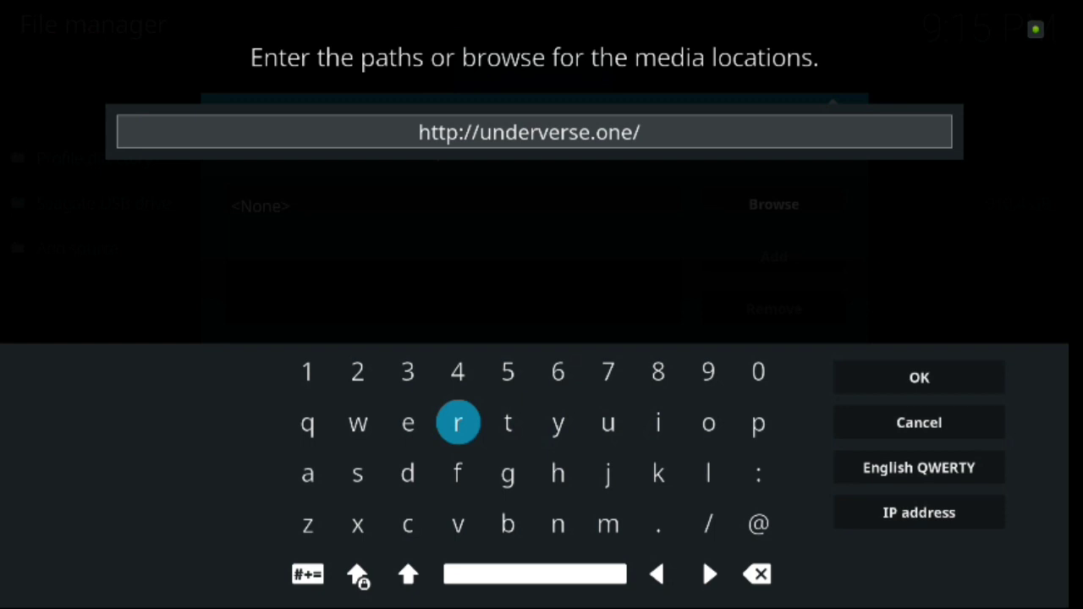
{"action": "key", "text": "Return"}
{"action": "key", "text": "Right"}
{"action": "key", "text": "Right"}
{"action": "key", "text": "Right"}
{"action": "key", "text": "Right"}
{"action": "key", "text": "Right"}
{"action": "key", "text": "Right"}
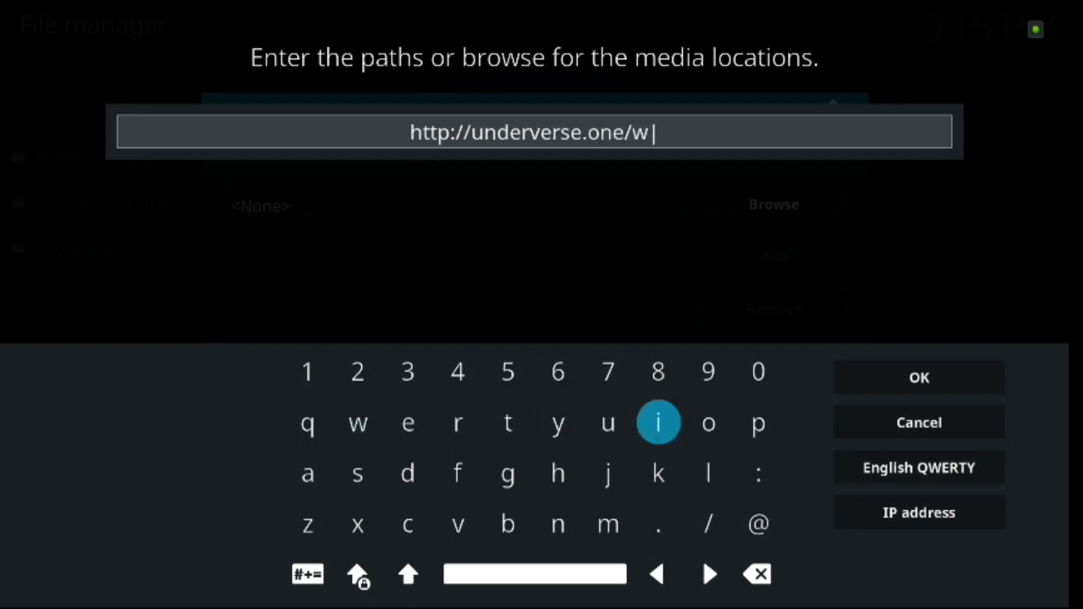
{"action": "key", "text": "Return"}
{"action": "key", "text": "Down"}
{"action": "key", "text": "Down"}
{"action": "key", "text": "Left"}
{"action": "key", "text": "Left"}
{"action": "key", "text": "Left"}
{"action": "key", "text": "Left"}
{"action": "key", "text": "Left"}
{"action": "key", "text": "Left"}
{"action": "key", "text": "Left"}
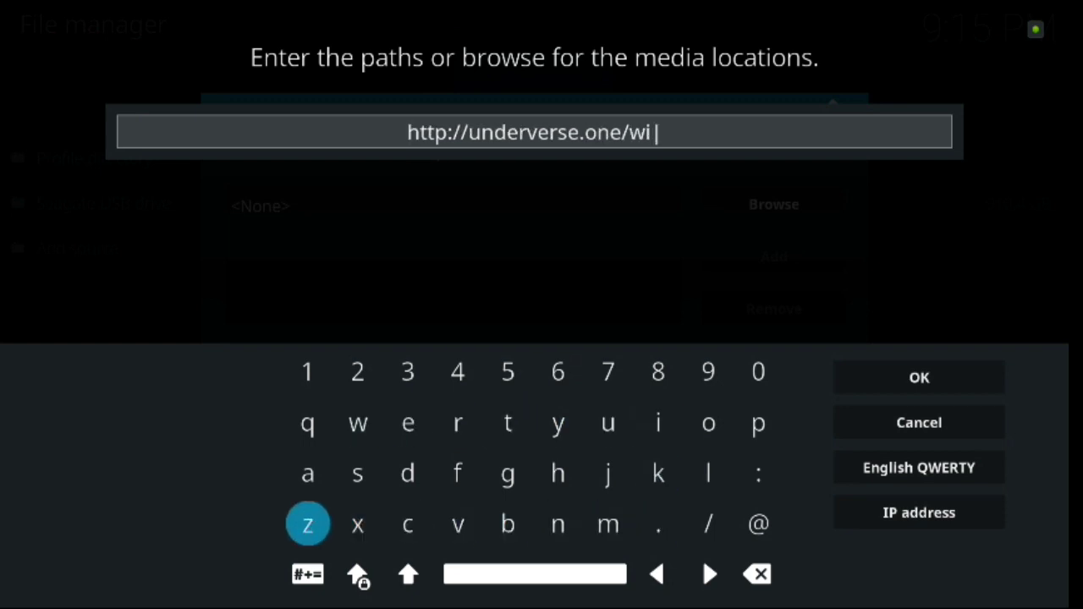
{"action": "key", "text": "Return"}
{"action": "key", "text": "Up"}
{"action": "key", "text": "Return"}
{"action": "key", "text": "Up"}
{"action": "key", "text": "Right"}
{"action": "key", "text": "Right"}
{"action": "key", "text": "Right"}
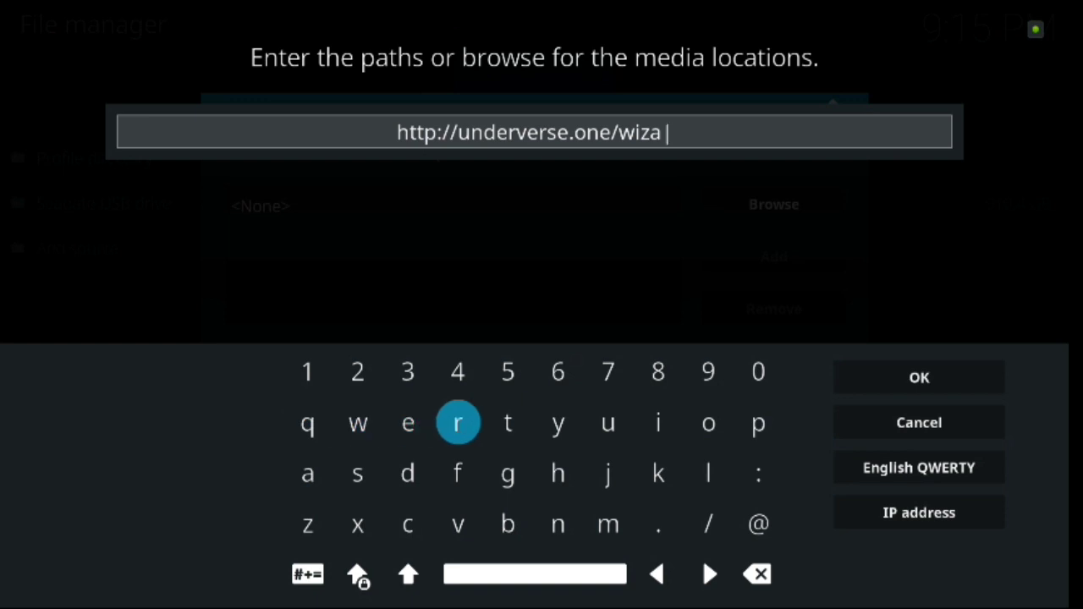
{"action": "key", "text": "Return"}
{"action": "key", "text": "Down"}
{"action": "key", "text": "Left"}
{"action": "key", "text": "Return"}
{"action": "key", "text": "Right"}
{"action": "key", "text": "Right"}
{"action": "key", "text": "Right"}
{"action": "key", "text": "Right"}
{"action": "key", "text": "Right"}
{"action": "key", "text": "Right"}
{"action": "key", "text": "Right"}
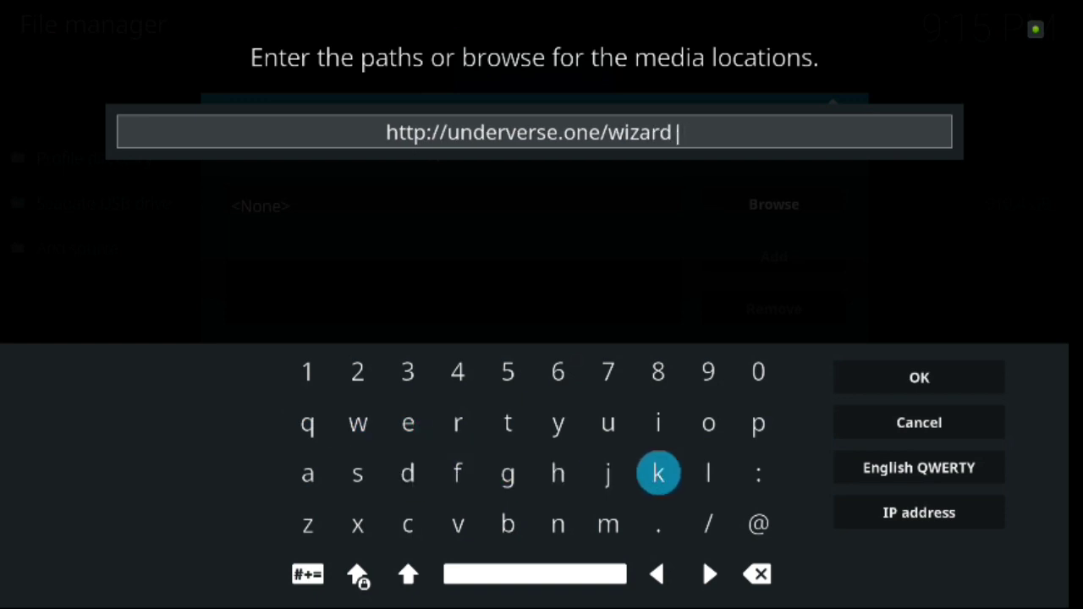
{"action": "key", "text": "Right"}
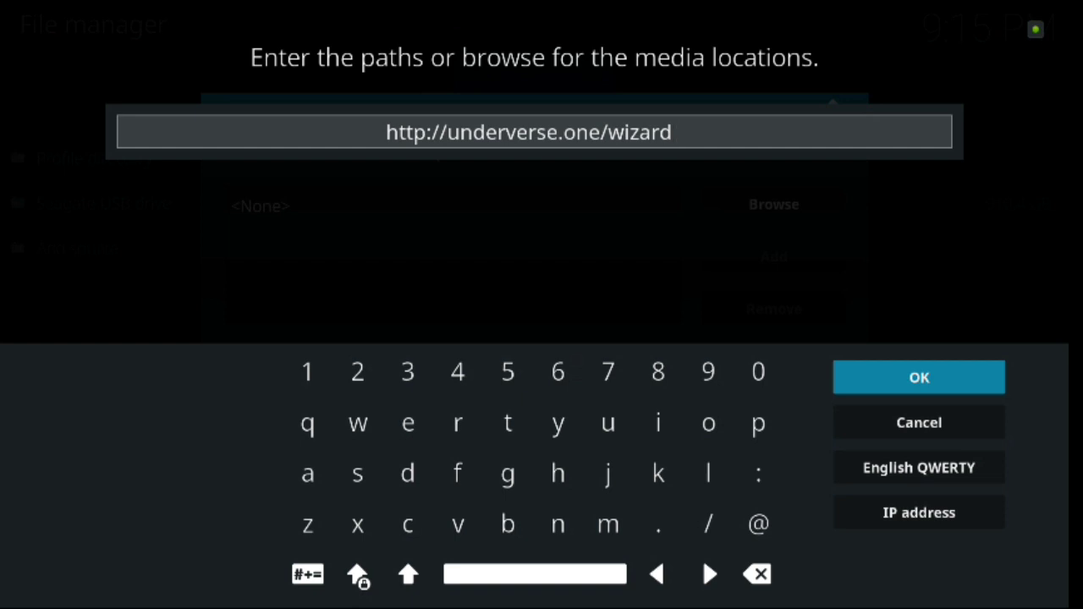
Confirm the path, keep the name 'wizard', save the source, and back out to home
{"action": "key", "text": "Return"}
{"action": "key", "text": "Down"}
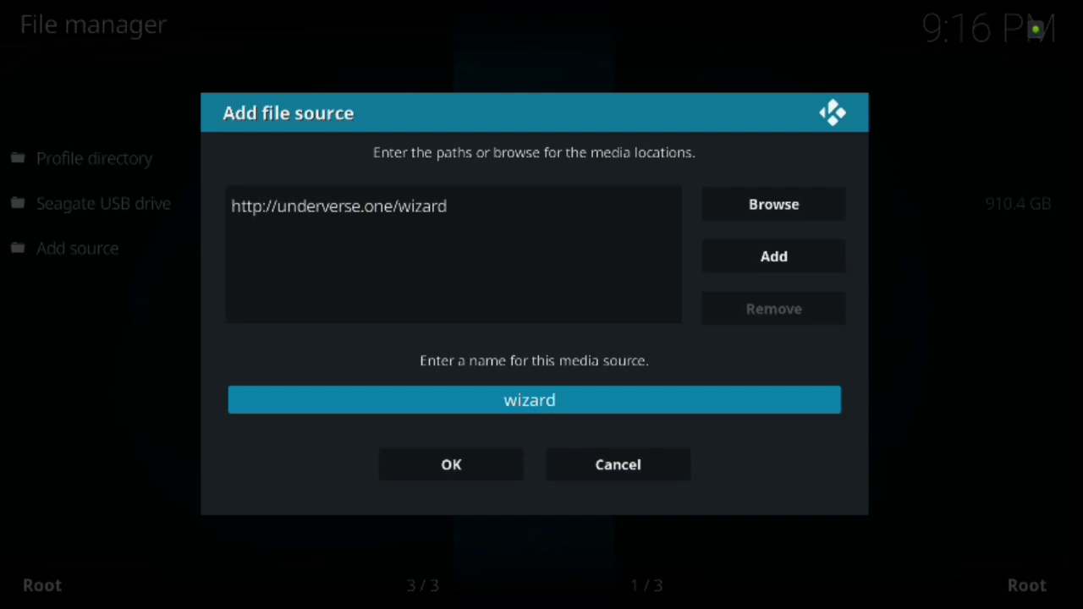
{"action": "key", "text": "Down"}
{"action": "key", "text": "Return"}
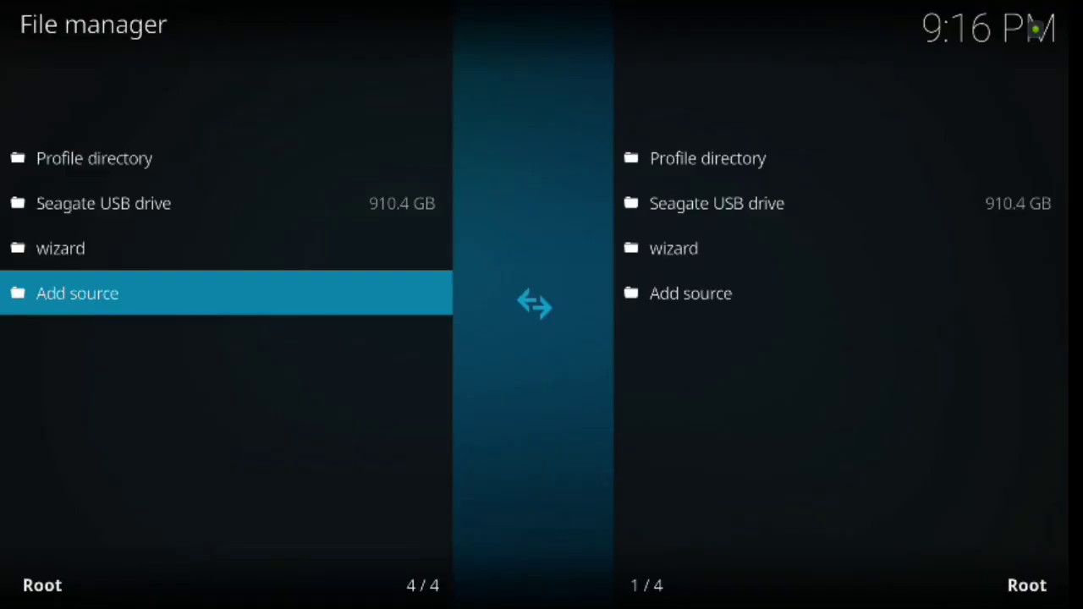
{"action": "key", "text": "Up"}
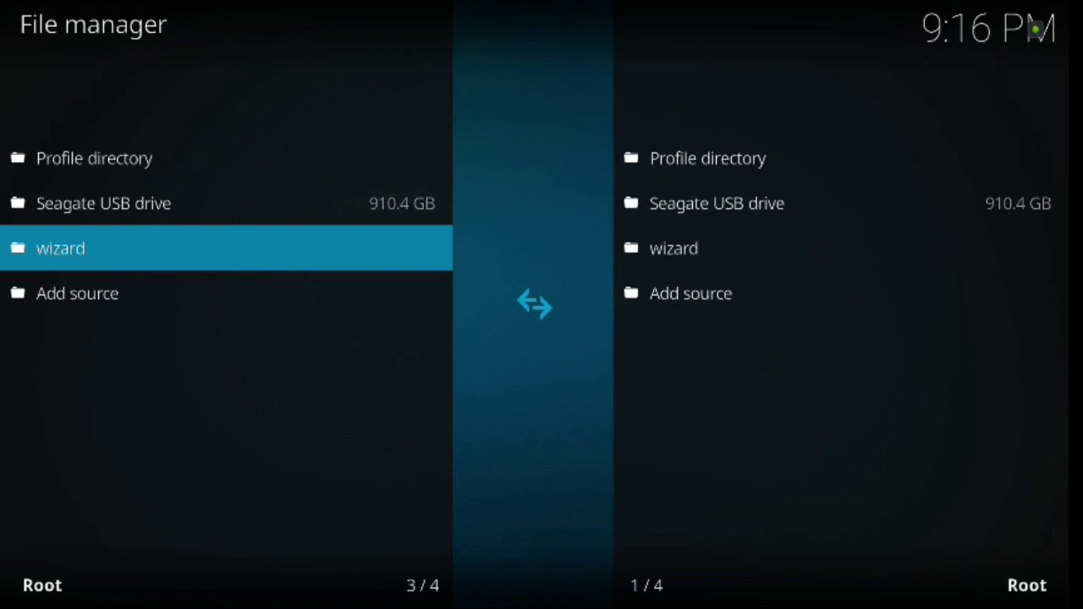
{"action": "key", "text": "Escape"}
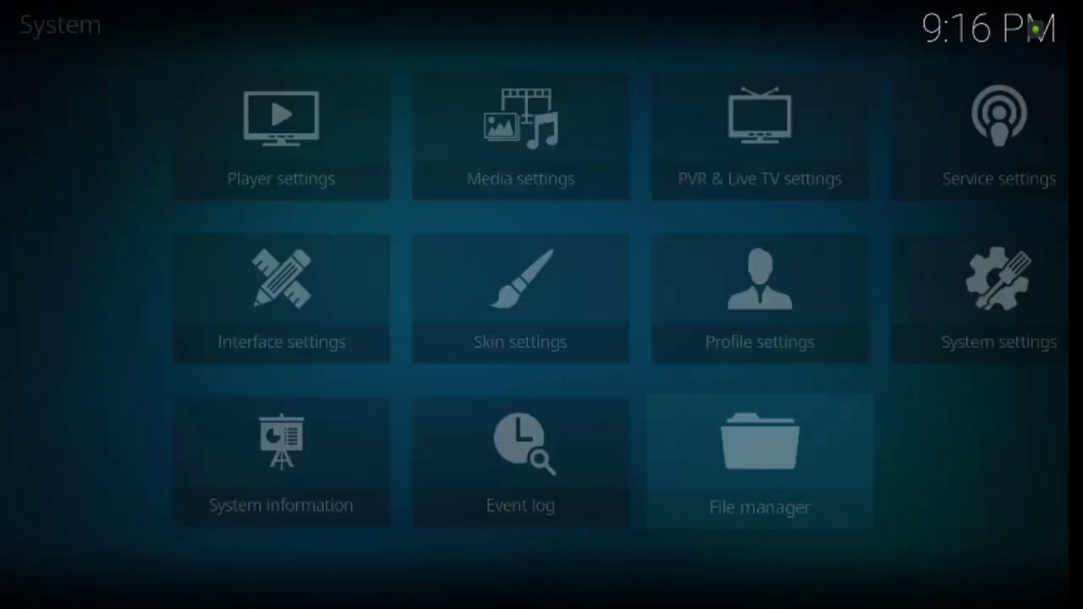
{"action": "key", "text": "Escape"}
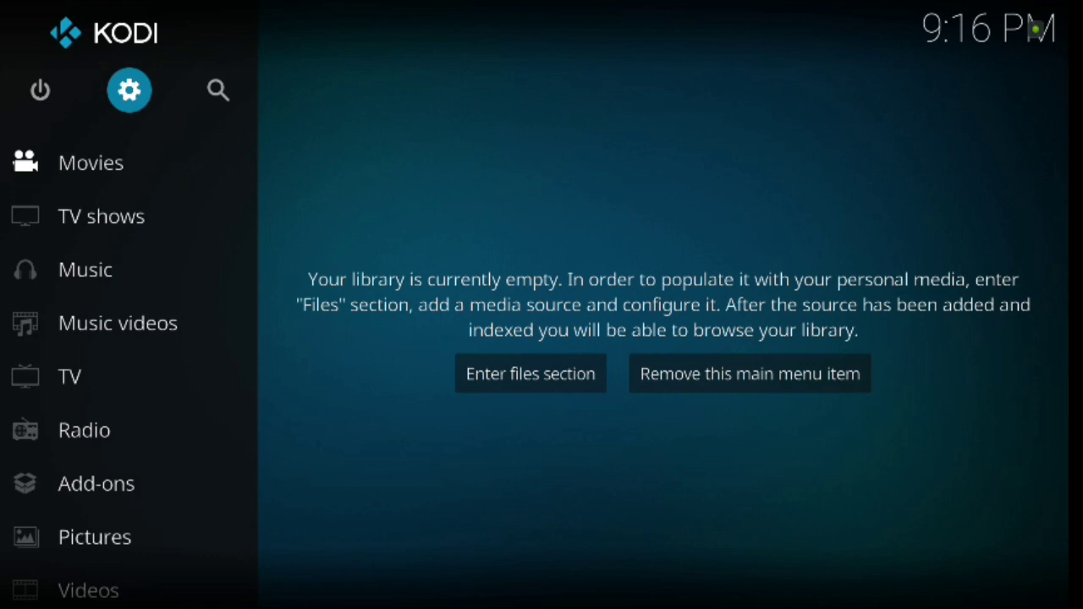
Go to Add-ons in the main menu and enter the add-on browser
{"action": "key", "text": "Down"}
{"action": "key", "text": "Down"}
{"action": "key", "text": "Down"}
{"action": "key", "text": "Down"}
{"action": "key", "text": "Down"}
{"action": "key", "text": "Down"}
{"action": "key", "text": "Down"}
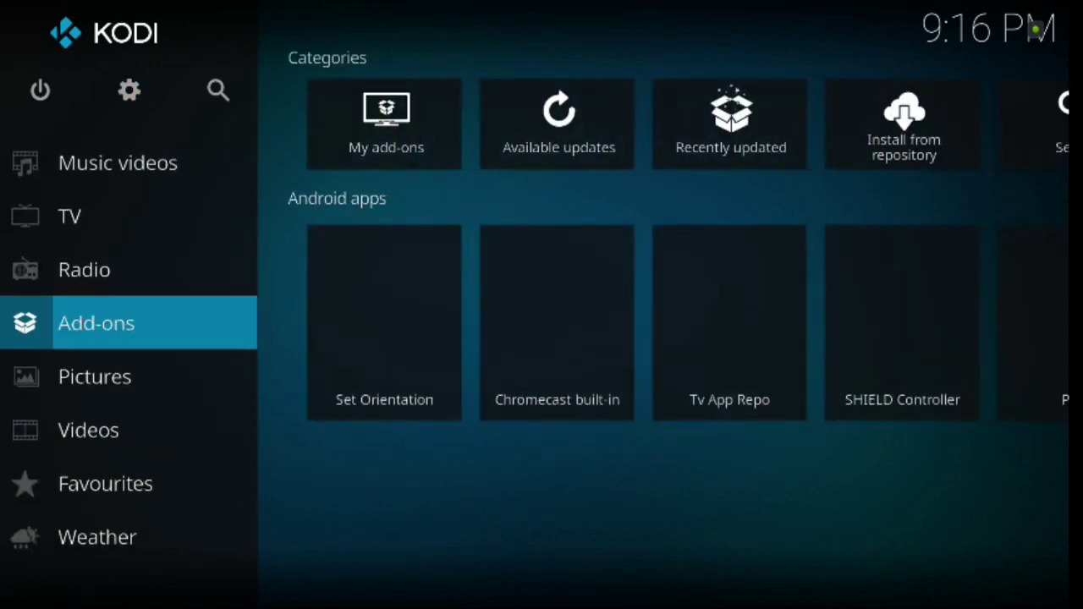
{"action": "key", "text": "Return"}
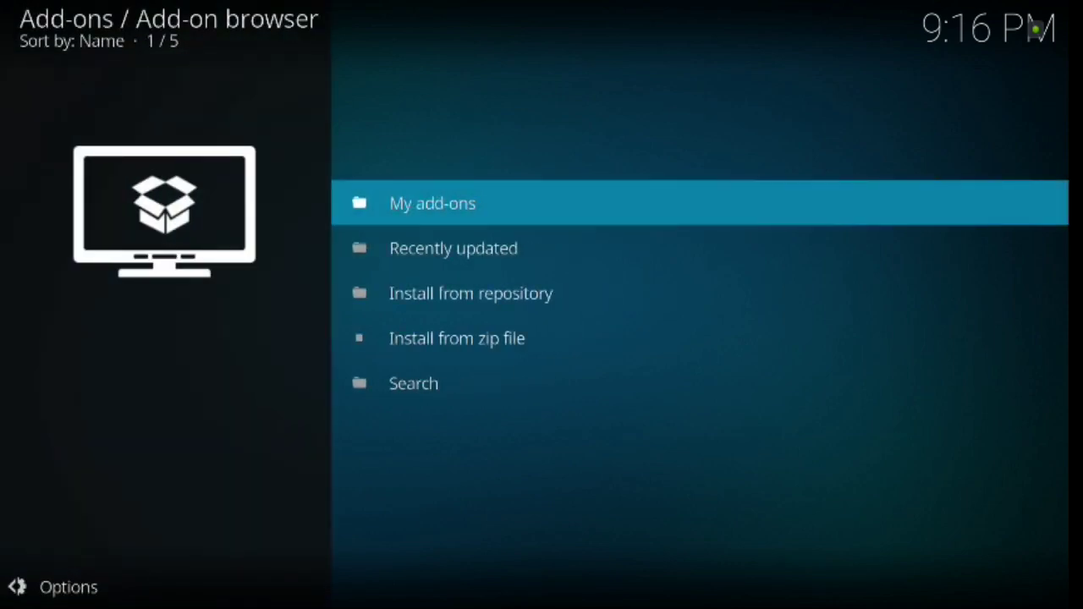
Install plugin.program.Underverse wizard.zip from the wizard source via Install from zip file
{"action": "key", "text": "Down"}
{"action": "key", "text": "Down"}
{"action": "key", "text": "Down"}
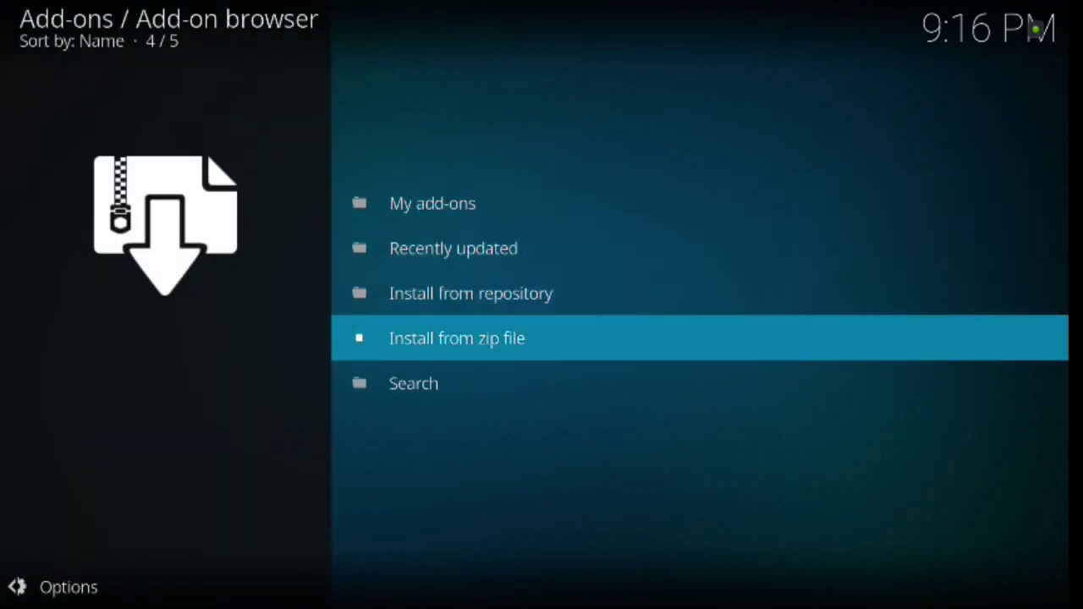
{"action": "key", "text": "Return"}
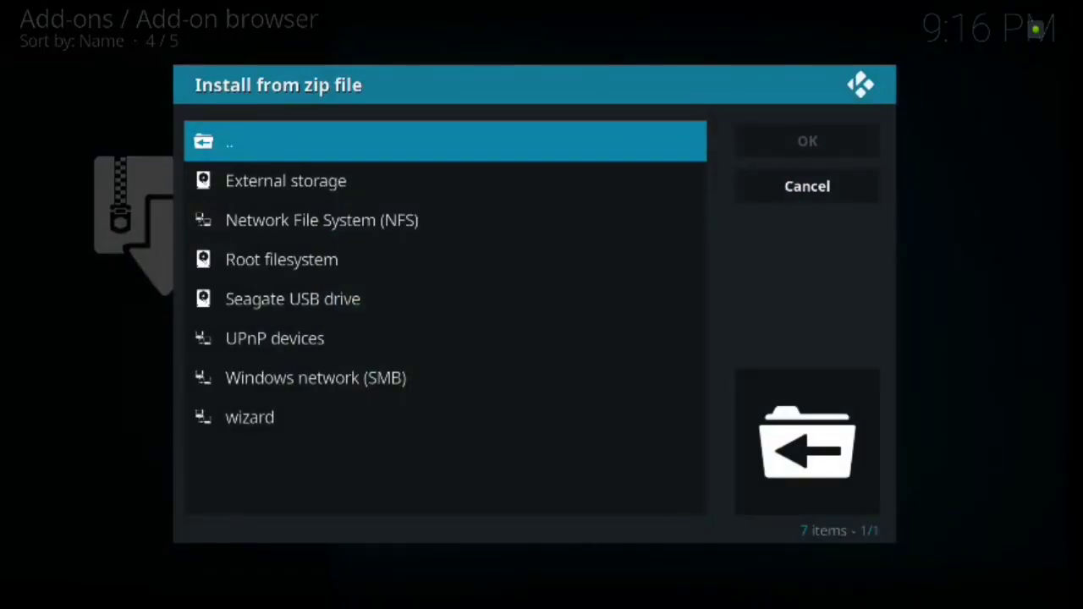
{"action": "key", "text": "Down"}
{"action": "key", "text": "Down"}
{"action": "key", "text": "Down"}
{"action": "key", "text": "Down"}
{"action": "key", "text": "Down"}
{"action": "key", "text": "Down"}
{"action": "key", "text": "Down"}
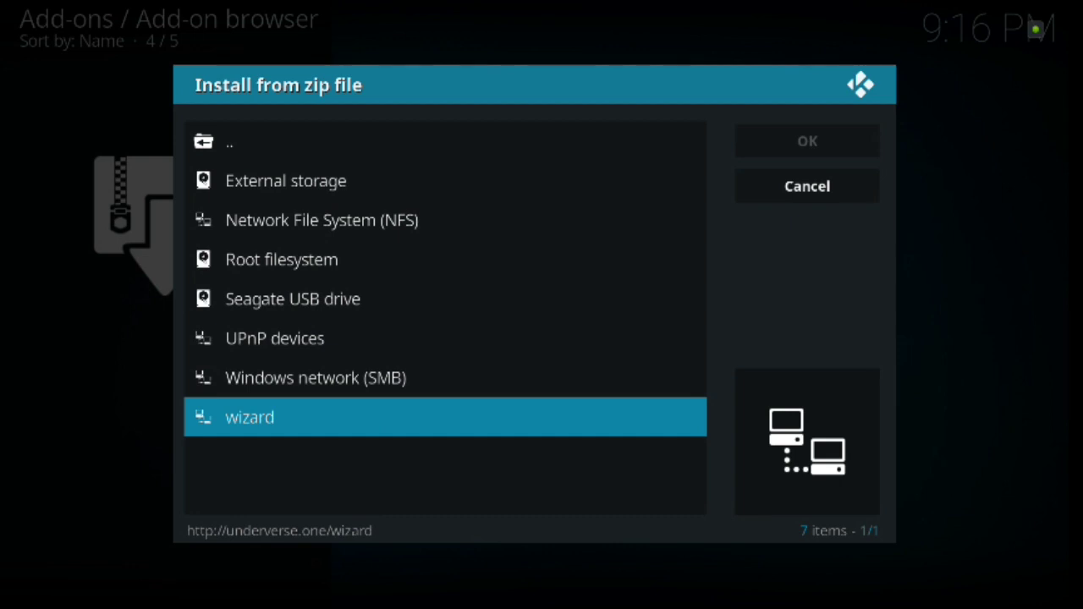
{"action": "key", "text": "Return"}
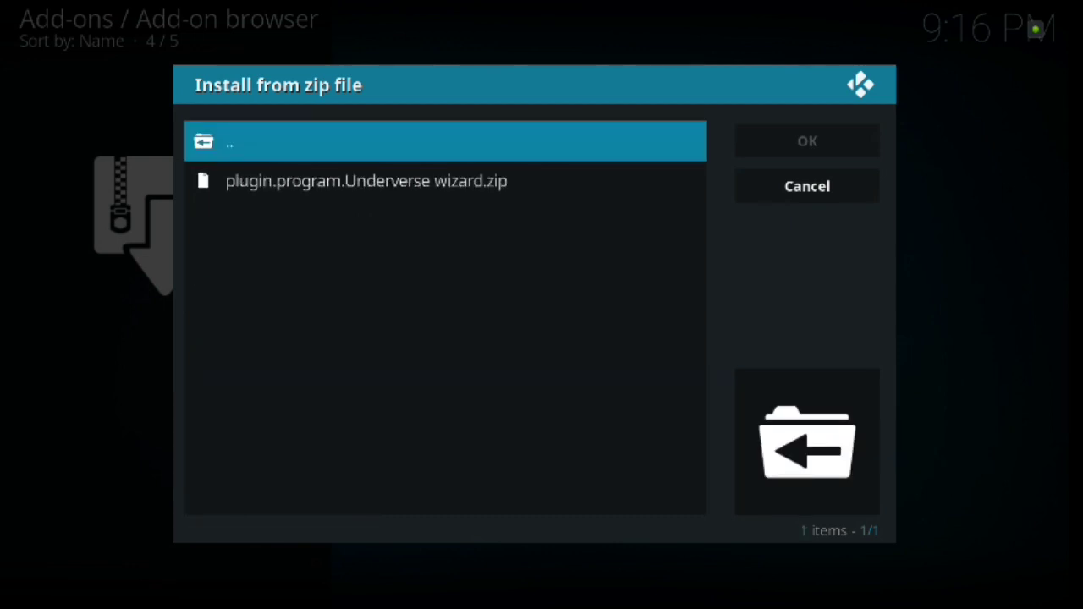
{"action": "key", "text": "Down"}
{"action": "key", "text": "Return"}
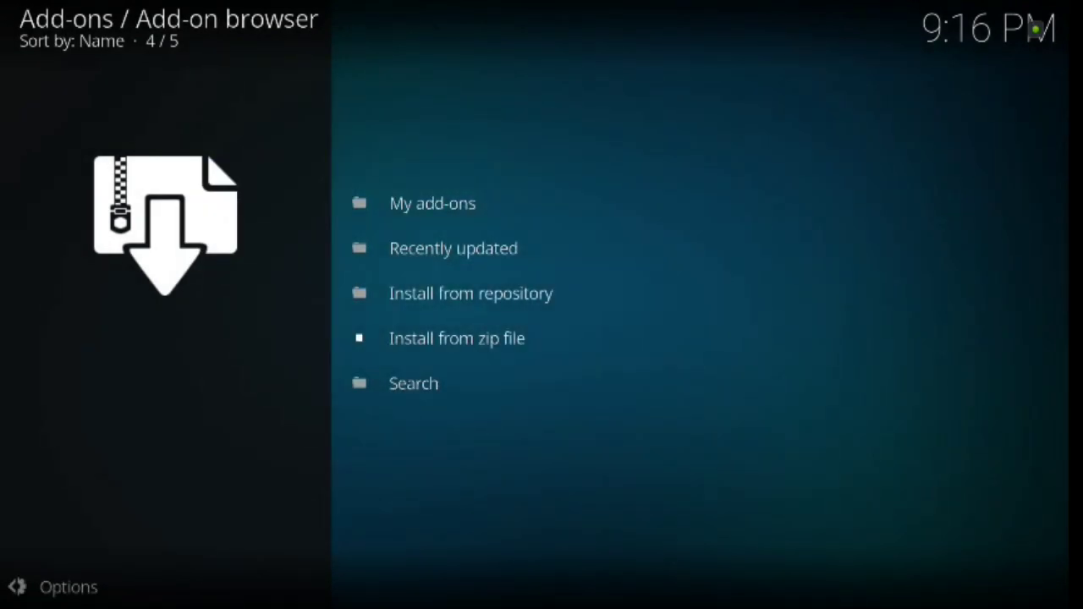
Check My add-ons twice, then move to Currently downloading while the wizard installs
{"action": "key", "text": "Up"}
{"action": "key", "text": "Up"}
{"action": "key", "text": "Up"}
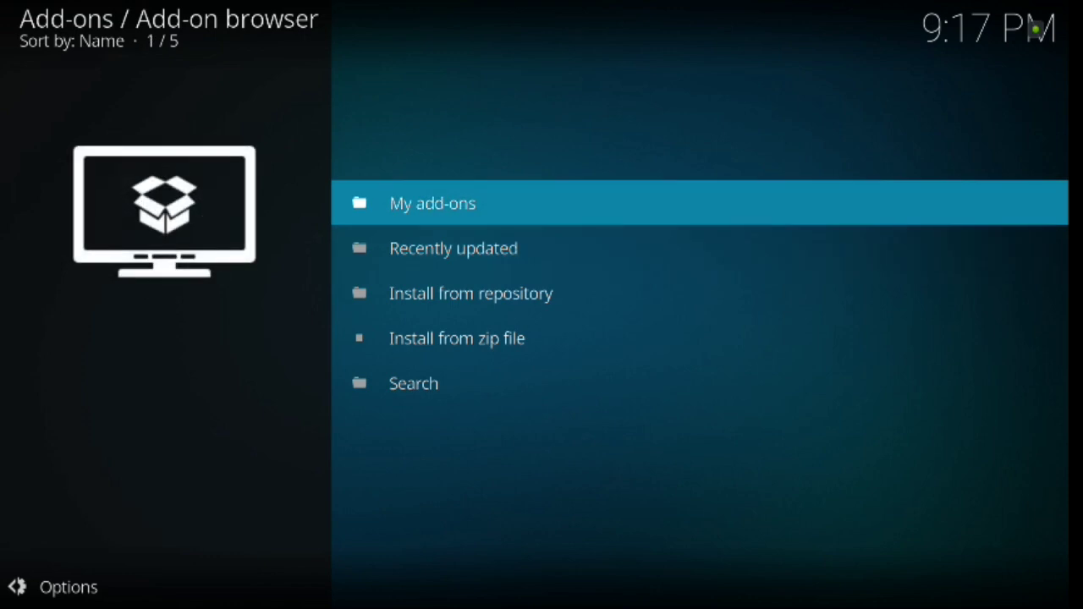
{"action": "key", "text": "Return"}
{"action": "key", "text": "BackSpace"}
{"action": "key", "text": "Down"}
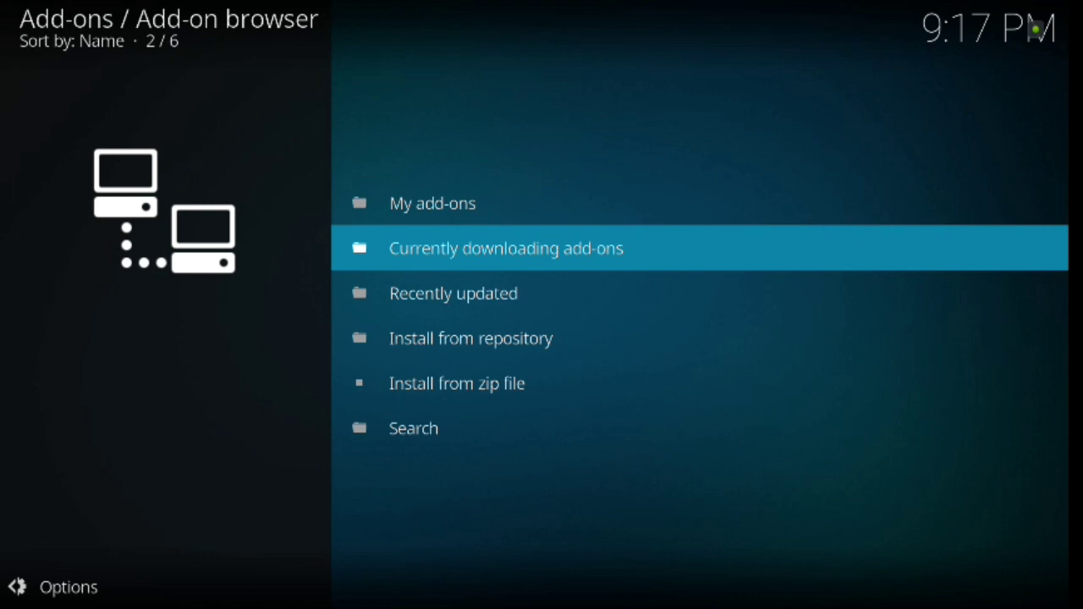
{"action": "key", "text": "Up"}
{"action": "key", "text": "Return"}
{"action": "key", "text": "BackSpace"}
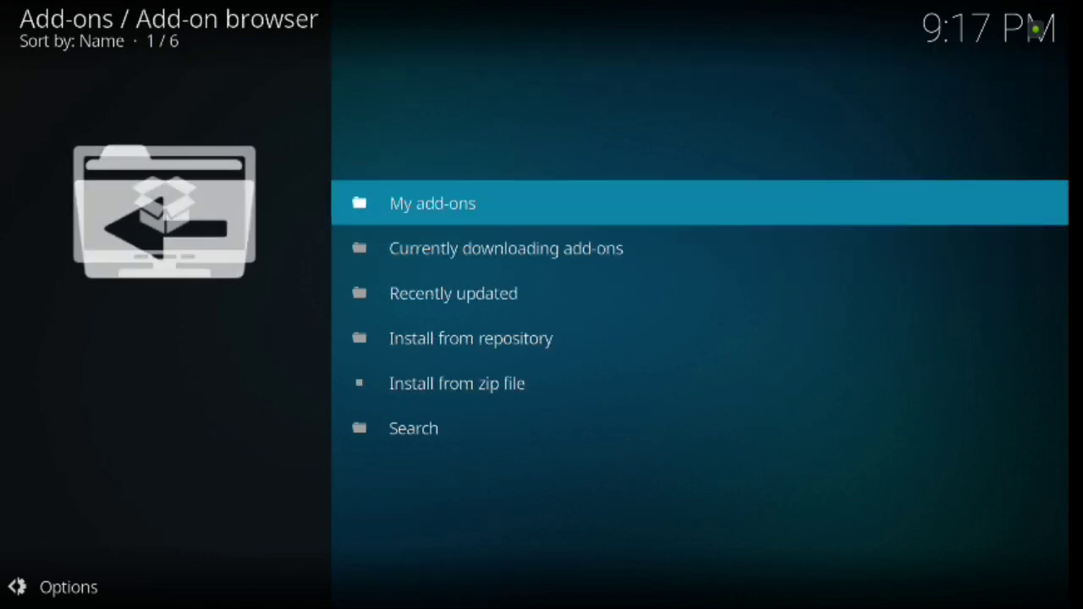
{"action": "key", "text": "Down"}
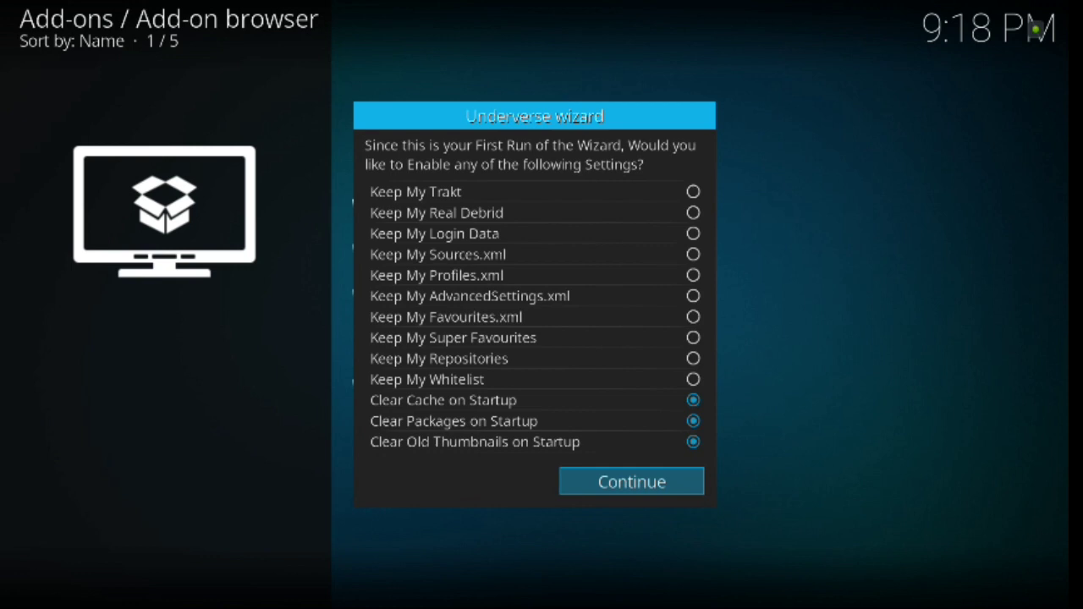
Continue with the wizard's default first-run settings, then choose Build Menu
{"action": "key", "text": "Return"}
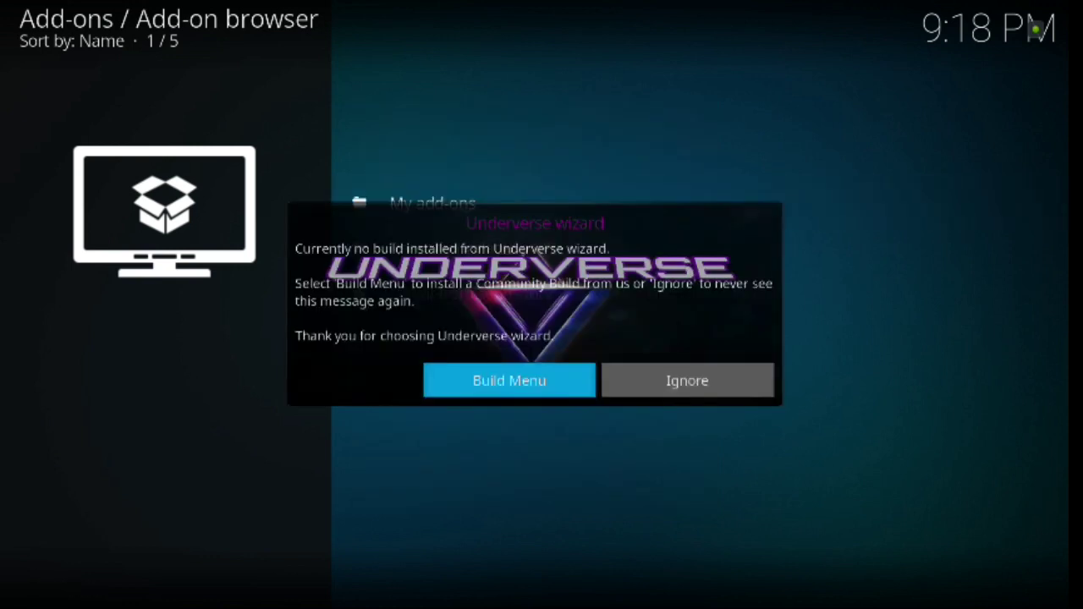
{"action": "key", "text": "Right"}
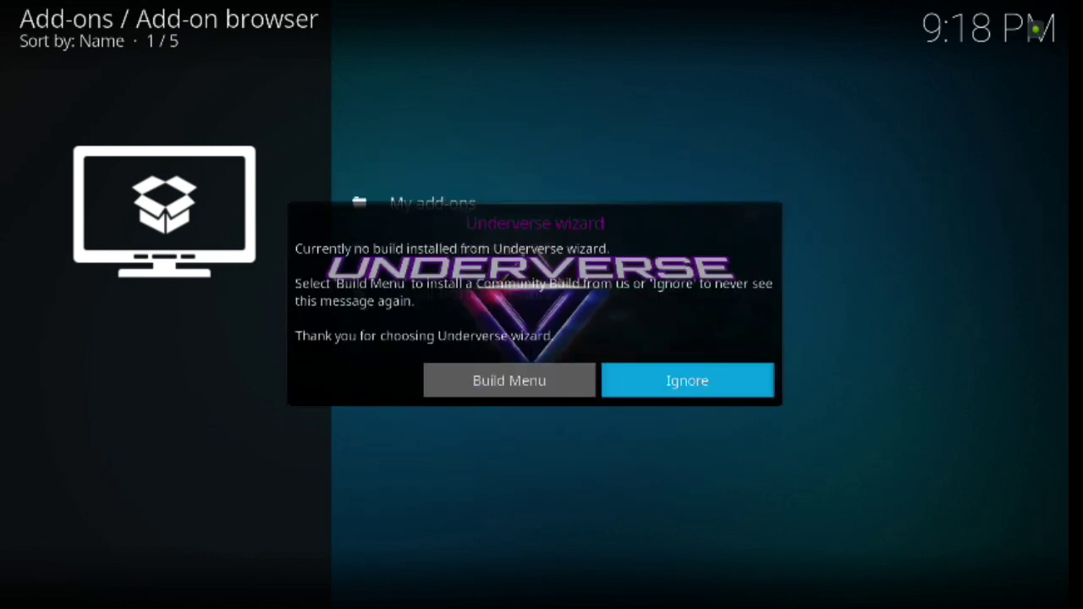
{"action": "key", "text": "Left"}
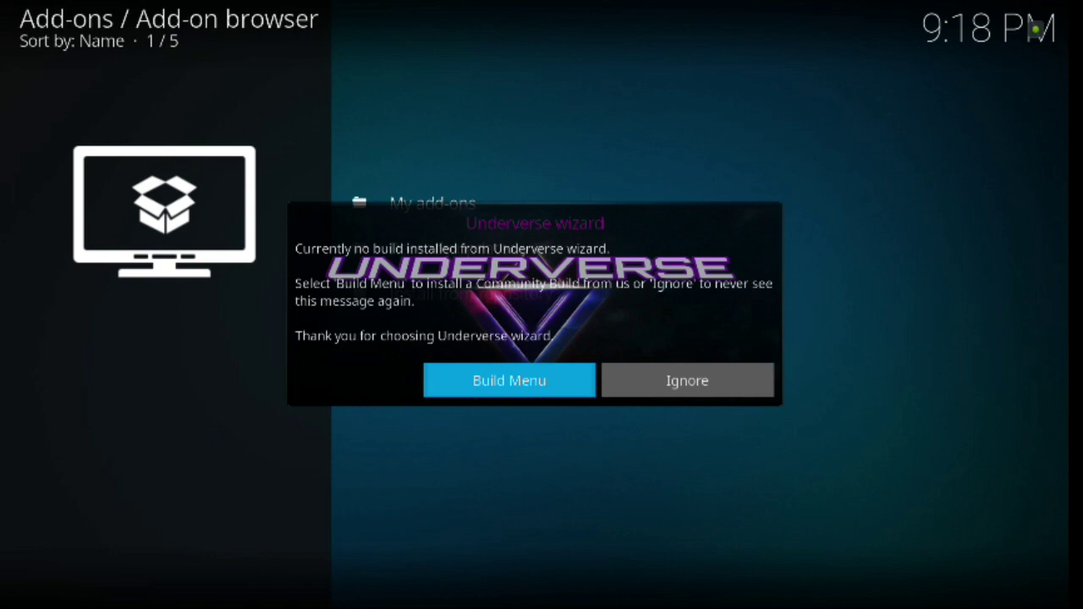
{"action": "key", "text": "Return"}
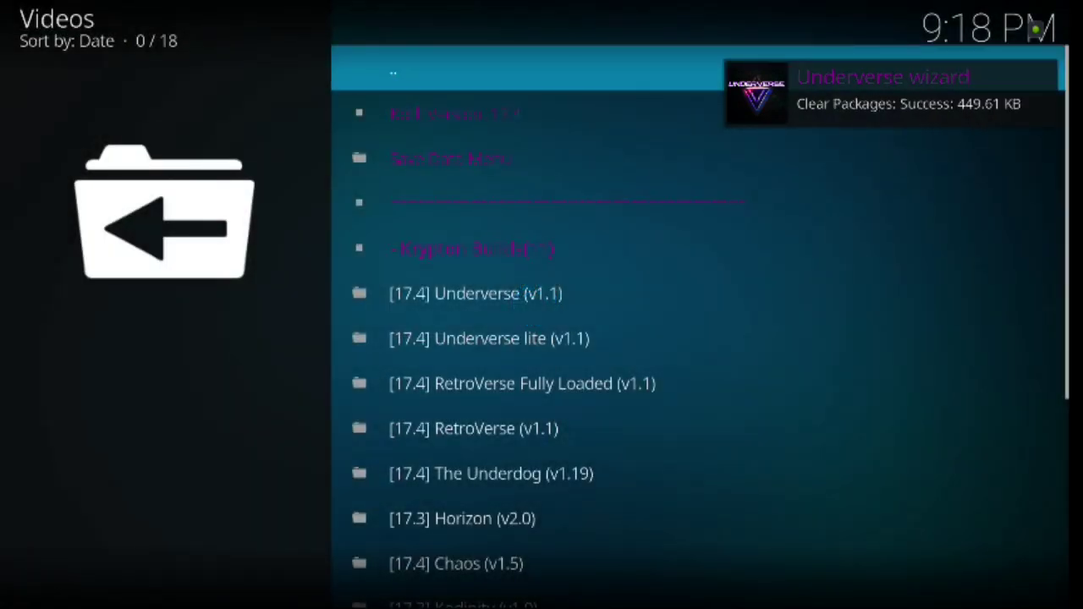
{"action": "key", "text": "Down"}
{"action": "key", "text": "Down"}
{"action": "key", "text": "Down"}
{"action": "key", "text": "Down"}
{"action": "key", "text": "Down"}
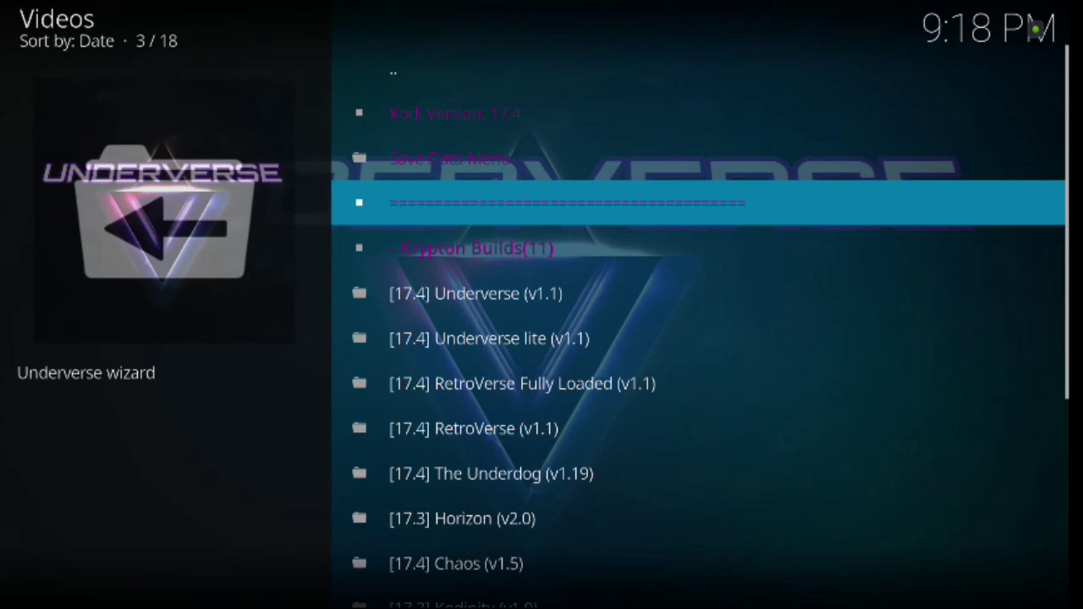
{"action": "key", "text": "Down"}
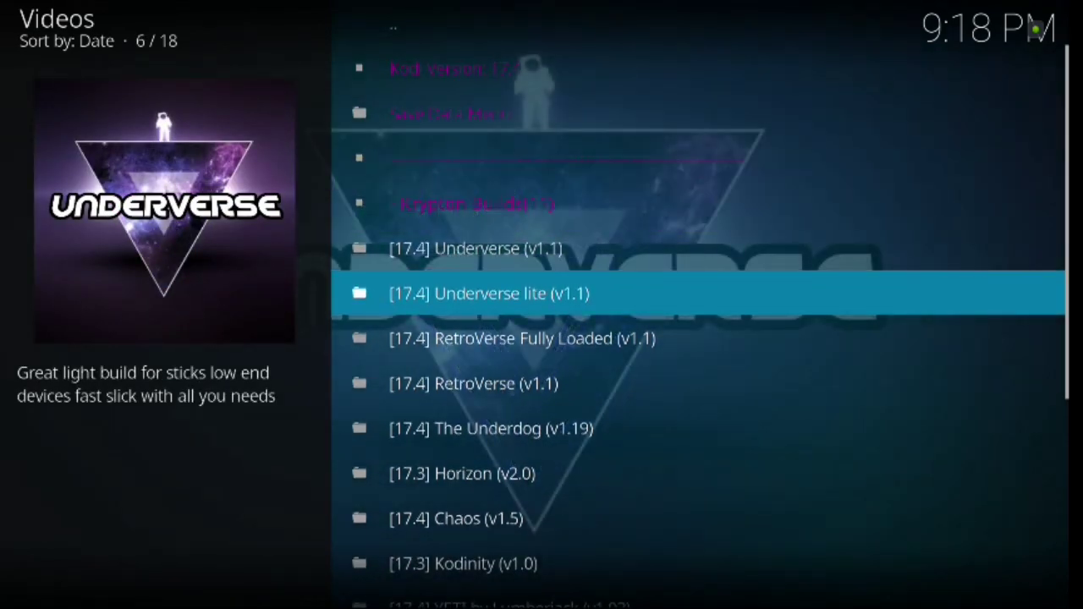
{"action": "key", "text": "Down"}
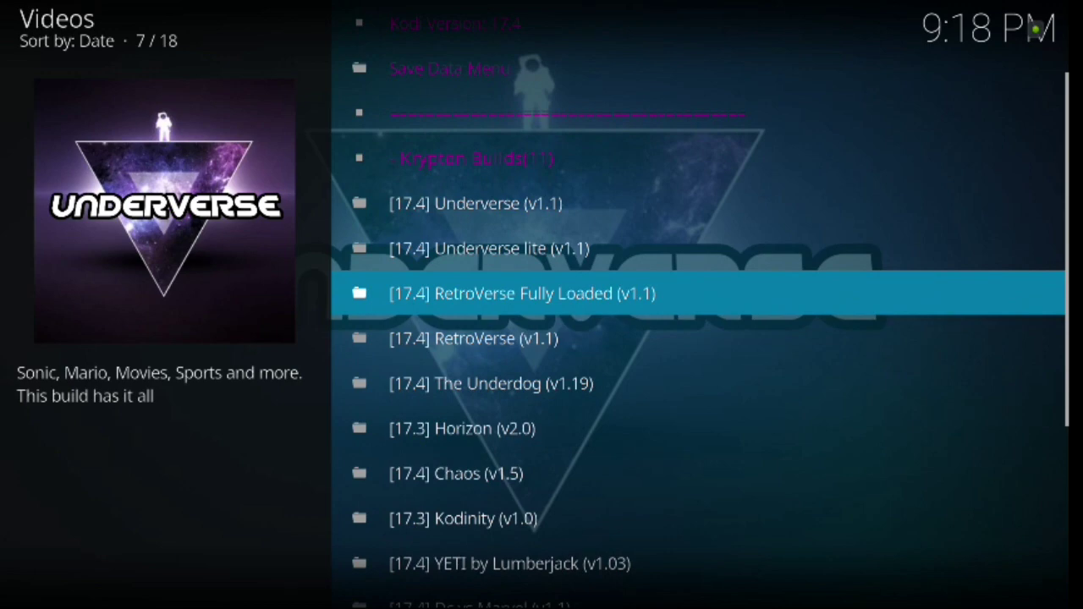
{"action": "key", "text": "Down"}
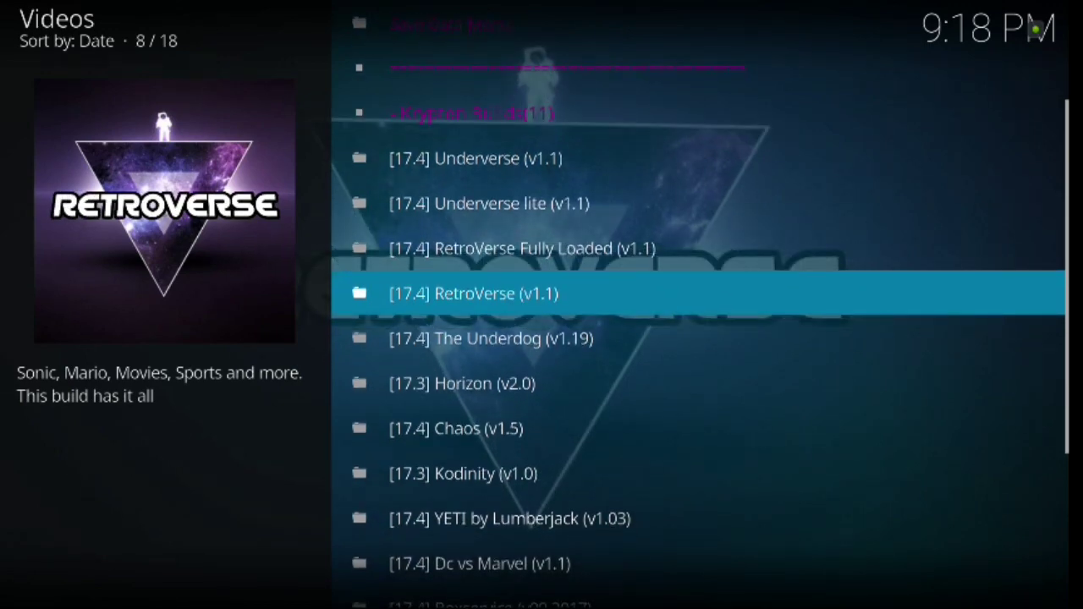
{"action": "key", "text": "Down"}
{"action": "key", "text": "Down"}
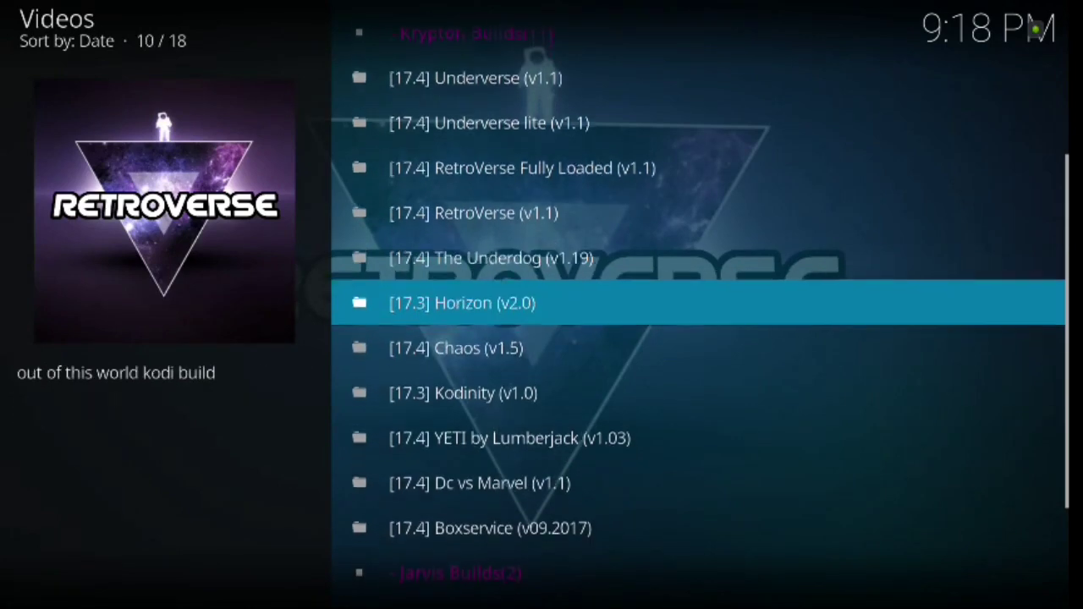
{"action": "key", "text": "Down"}
{"action": "key", "text": "Down"}
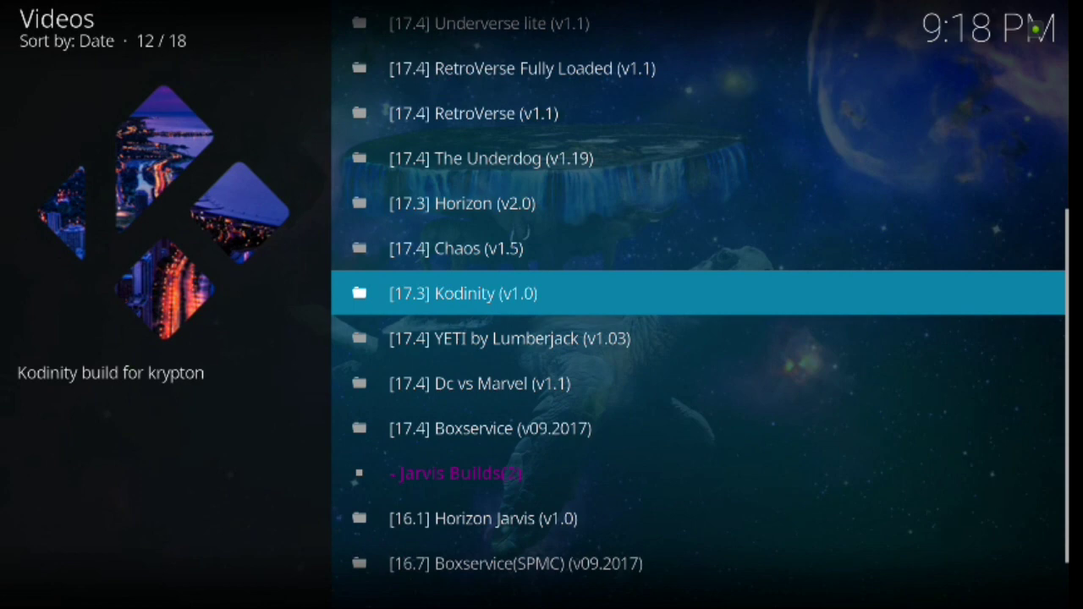
{"action": "key", "text": "Down"}
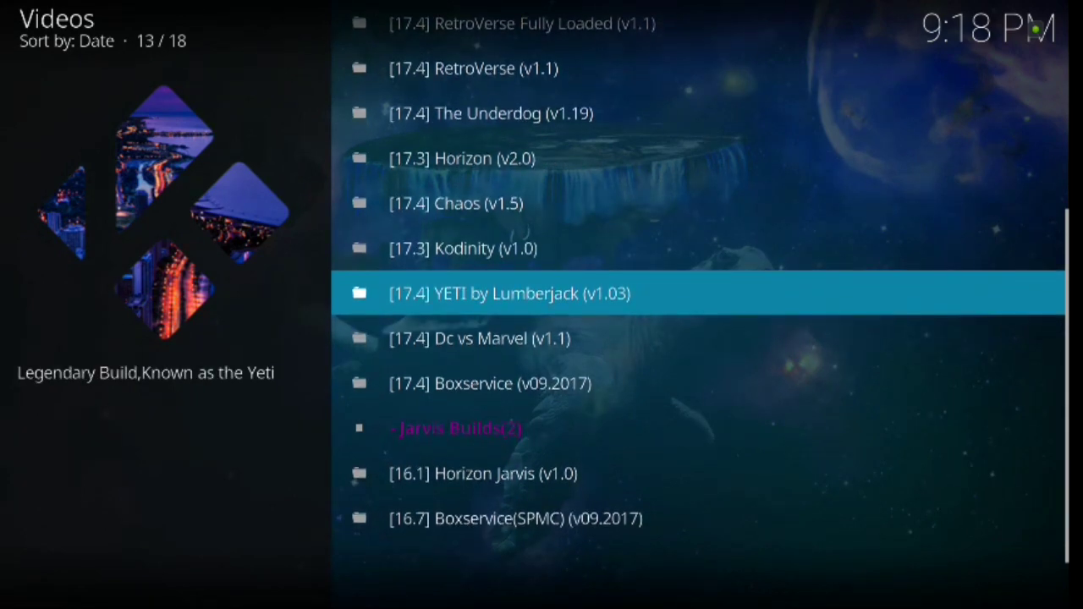
{"action": "key", "text": "Down"}
{"action": "key", "text": "Down"}
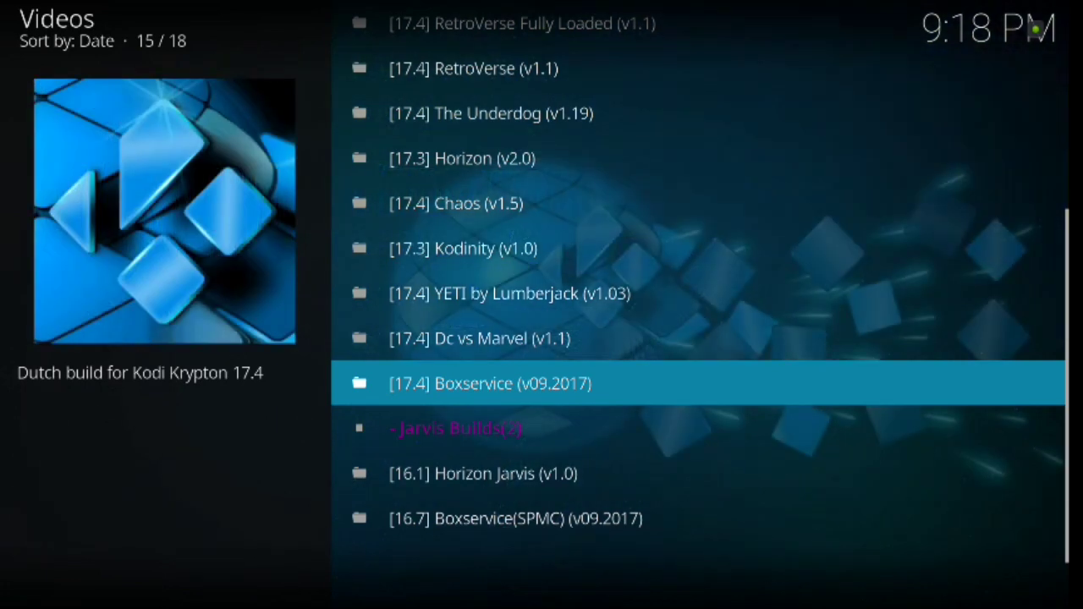
{"action": "key", "text": "Down"}
{"action": "key", "text": "Down"}
{"action": "key", "text": "Down"}
{"action": "key", "text": "Down"}
{"action": "key", "text": "Down"}
{"action": "key", "text": "Down"}
{"action": "key", "text": "Down"}
{"action": "key", "text": "Down"}
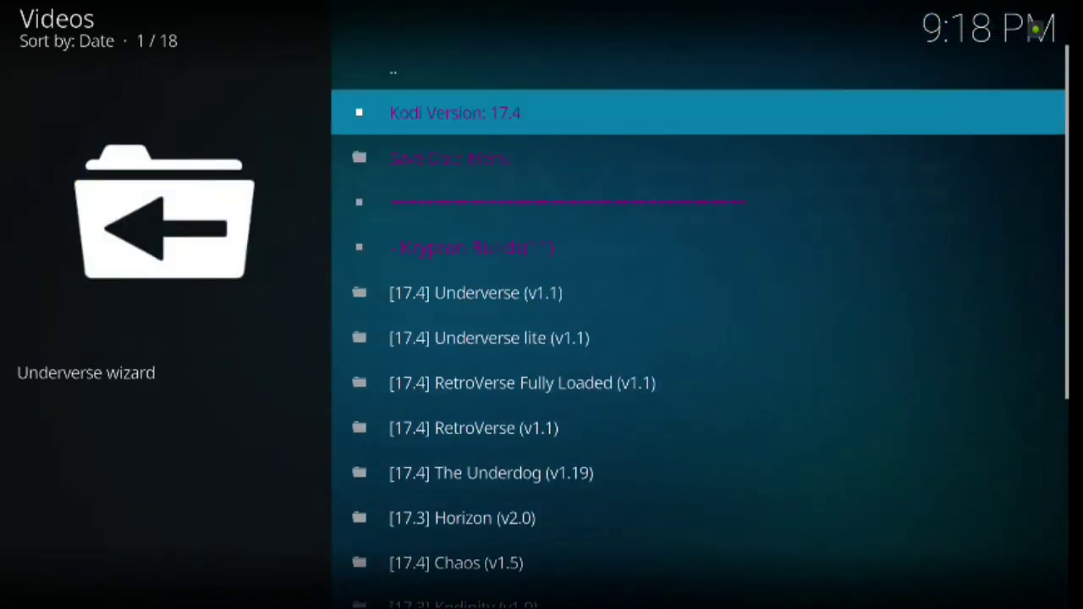
{"action": "key", "text": "Down"}
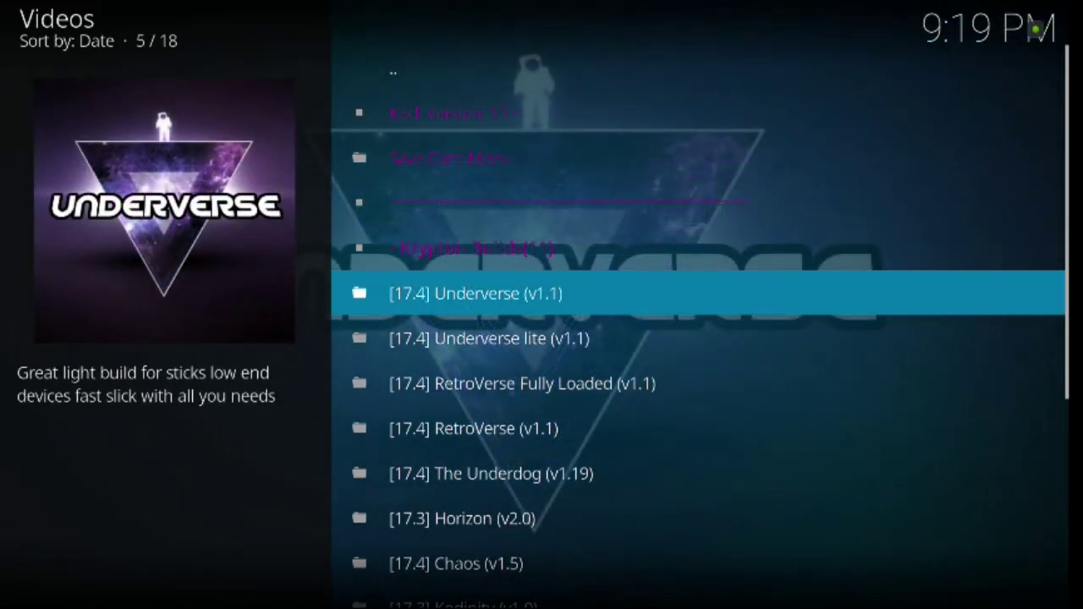
{"action": "key", "text": "Down"}
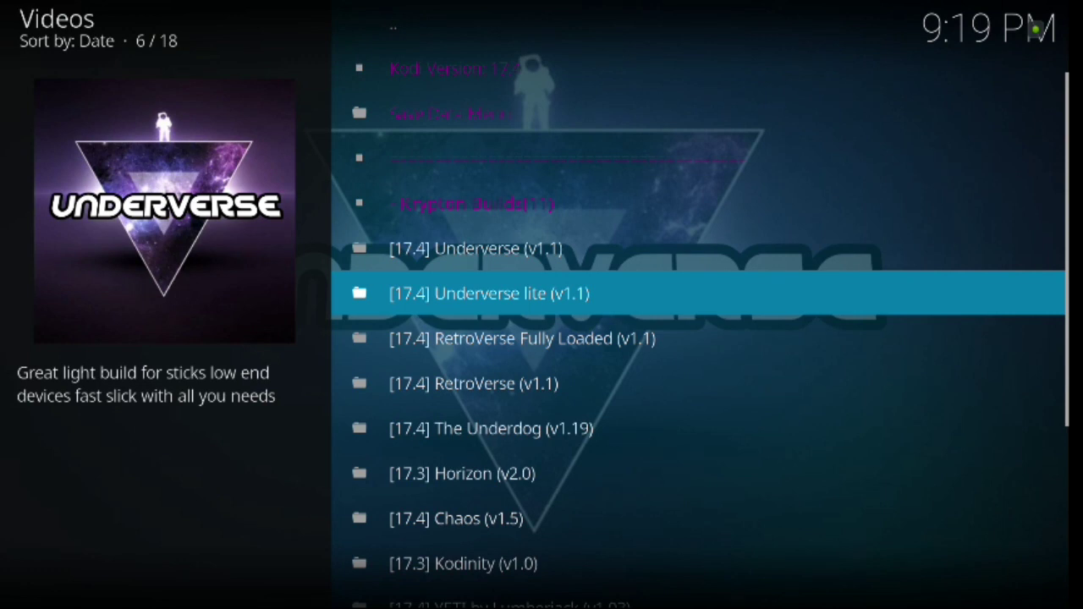
{"action": "key", "text": "Up"}
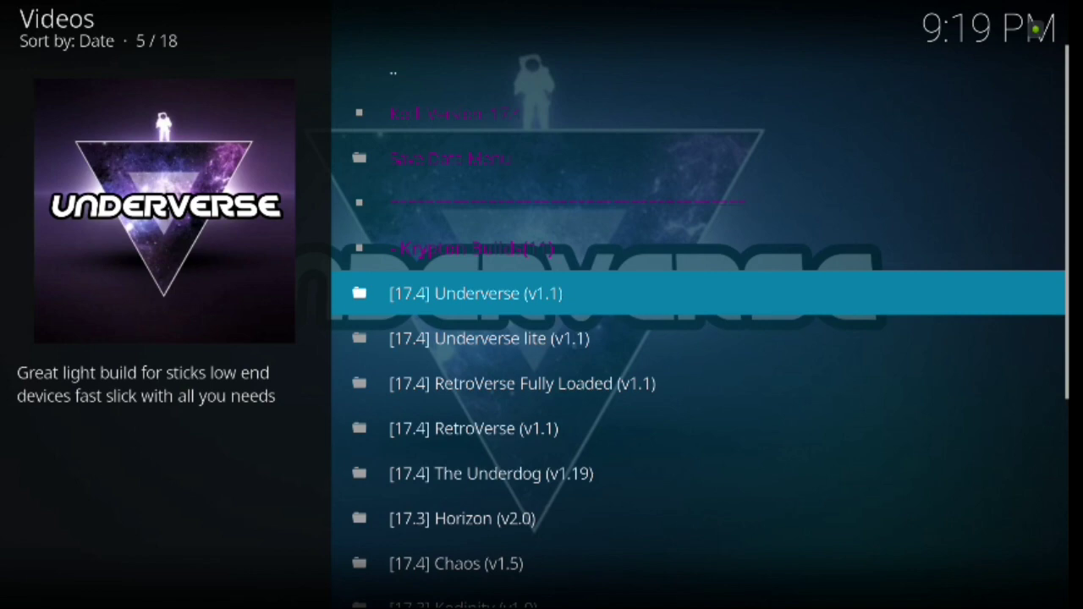
Open the Underverse (v1.1) build and select (UNDERVERSE) Standard Install
{"action": "key", "text": "Return"}
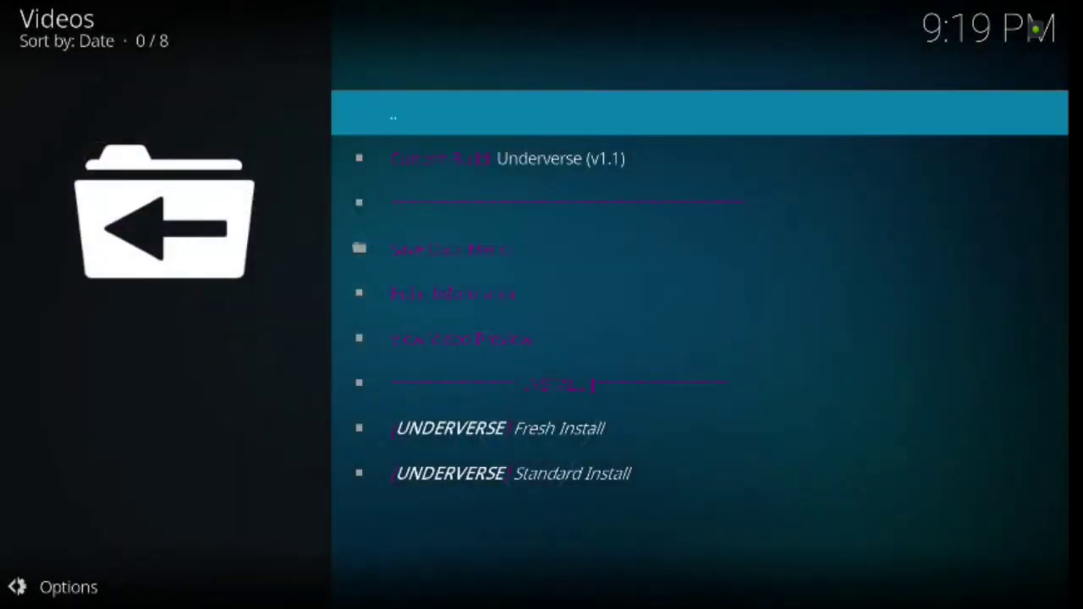
{"action": "key", "text": "Down"}
{"action": "key", "text": "Down"}
{"action": "key", "text": "Down"}
{"action": "key", "text": "Down"}
{"action": "key", "text": "Down"}
{"action": "key", "text": "Down"}
{"action": "key", "text": "Down"}
{"action": "key", "text": "Down"}
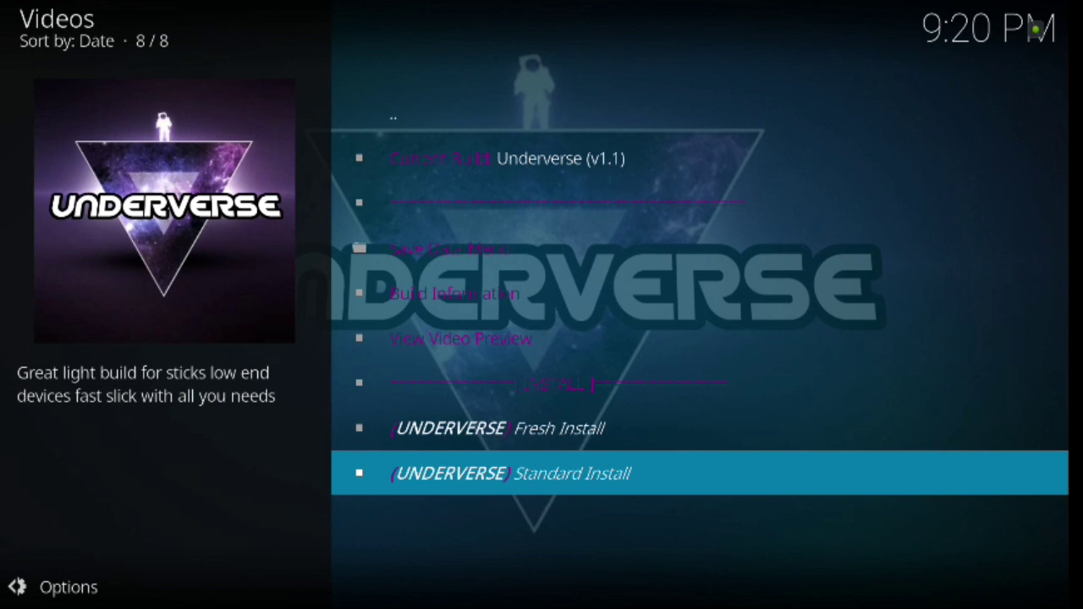
{"action": "key", "text": "Up"}
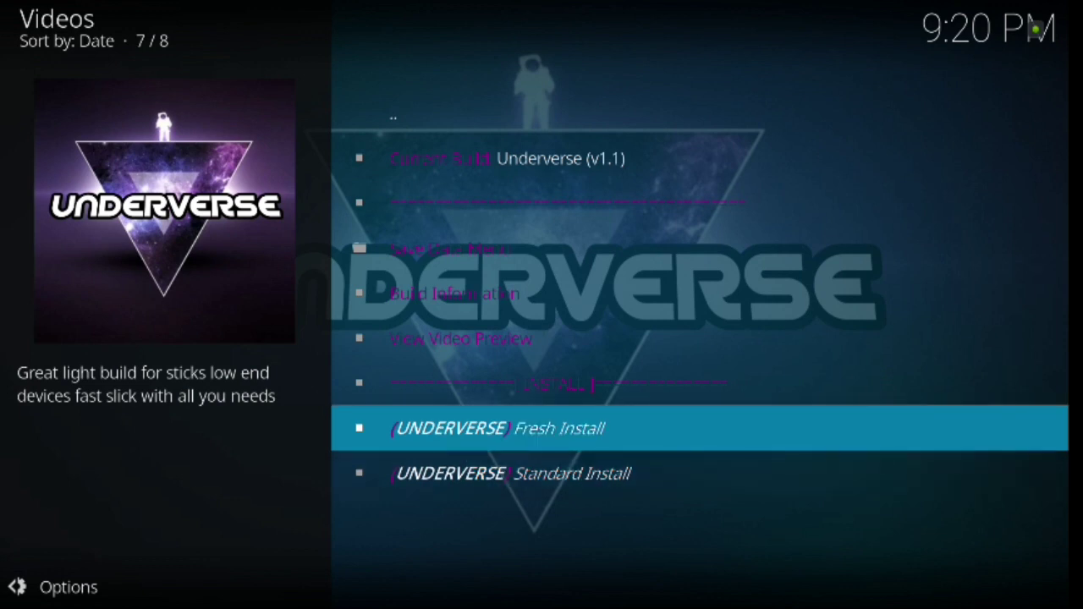
{"action": "key", "text": "Down"}
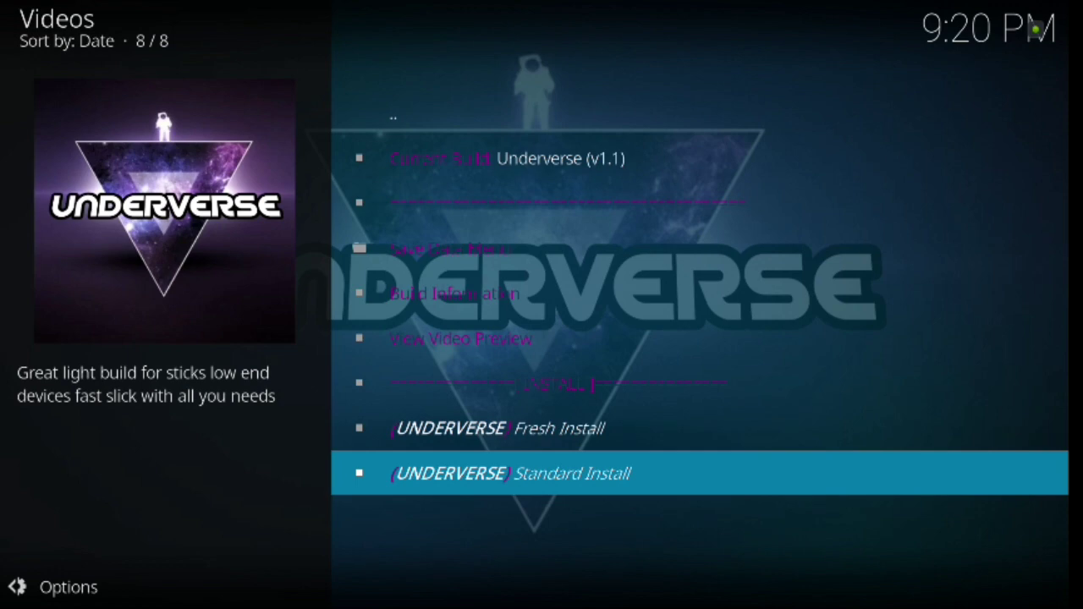
{"action": "key", "text": "Return"}
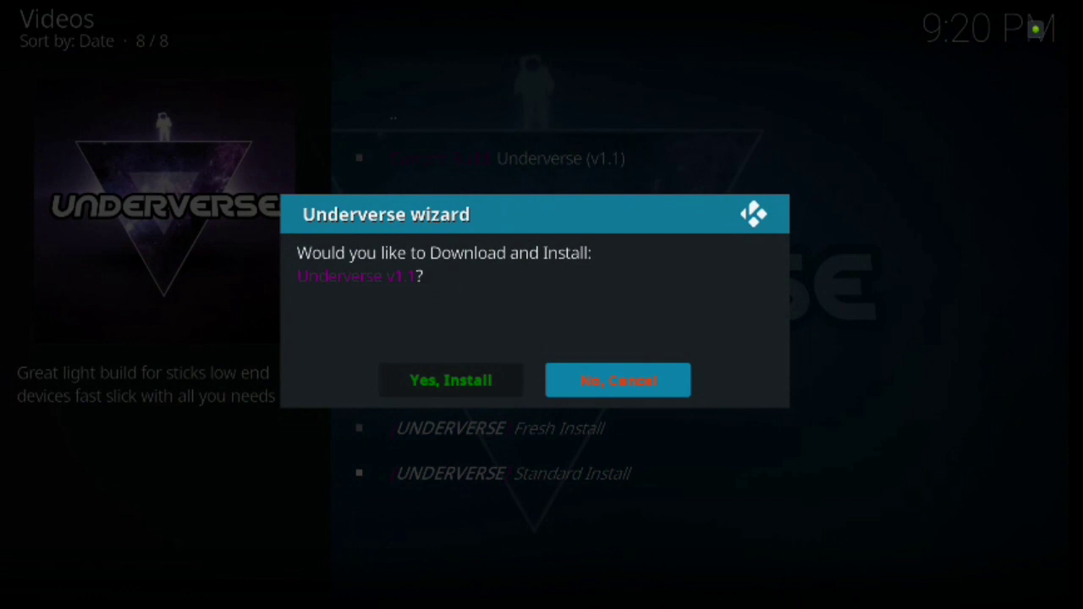
Choose Yes, Install for Underverse v1.1 and raise the volume while it downloads
{"action": "key", "text": "Left"}
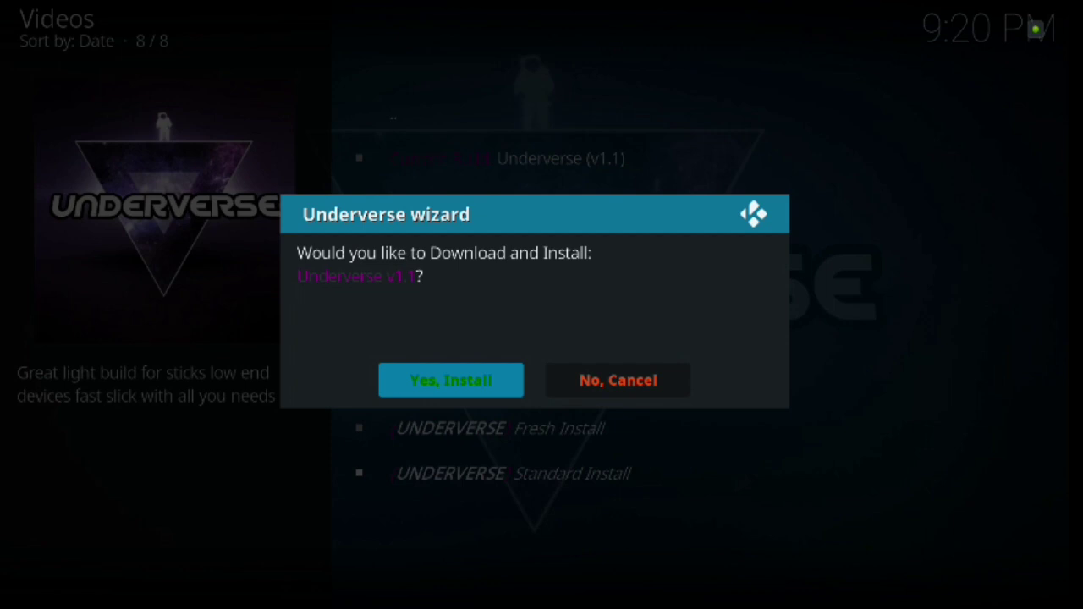
{"action": "key", "text": "Return"}
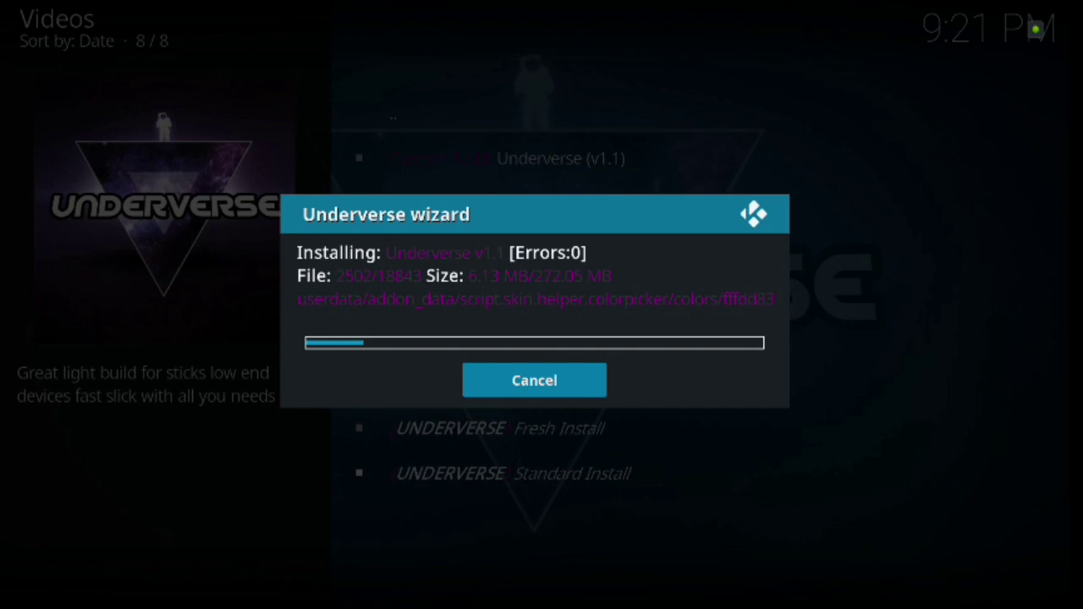
{"action": "key", "text": "XF86AudioRaiseVolume"}
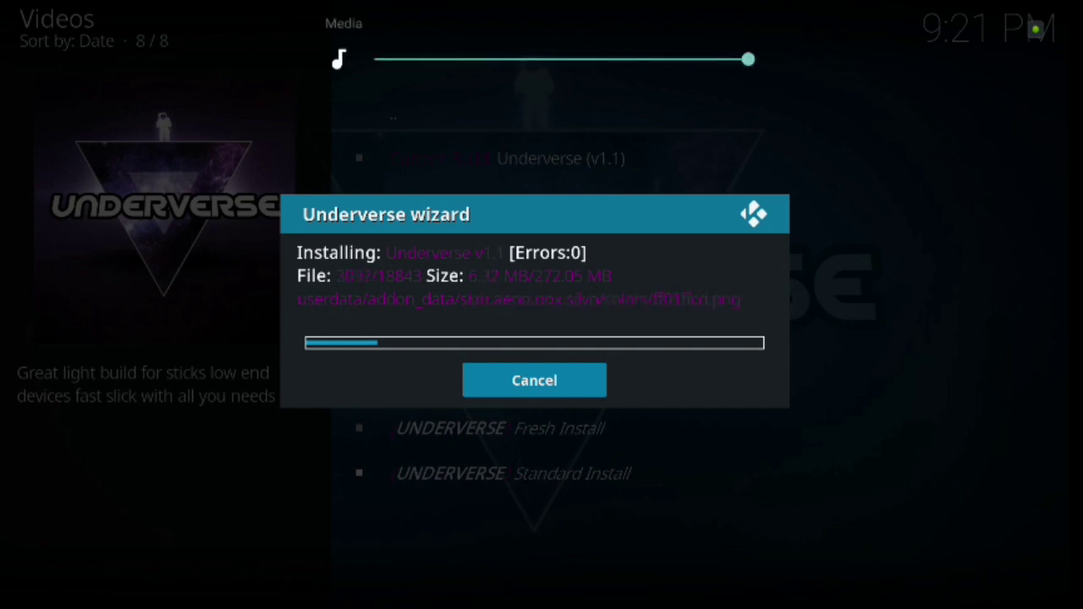
{"action": "key", "text": "XF86AudioRaiseVolume"}
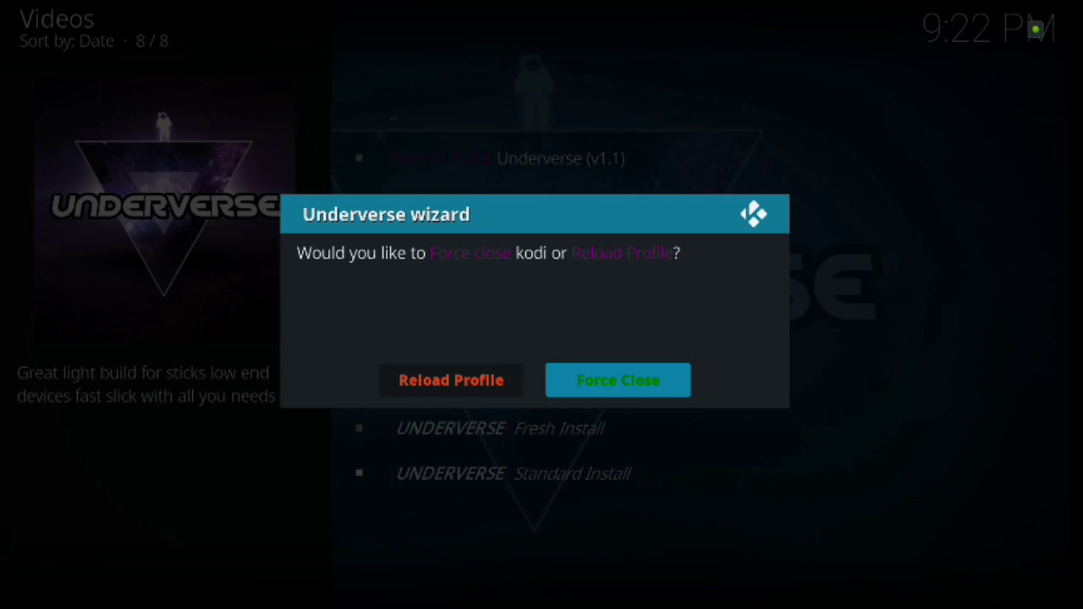
Choose Force Close in the wizard's post-install prompt
{"action": "key", "text": "Return"}
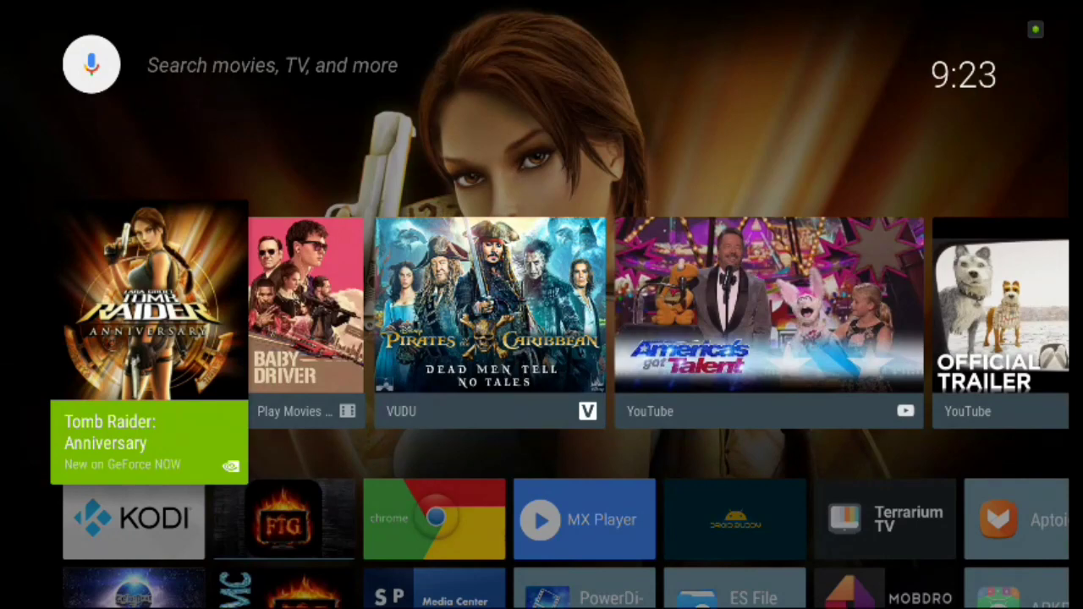
Move down to the KODI tile in the launcher's Apps row to relaunch Kodi
{"action": "key", "text": "Down"}
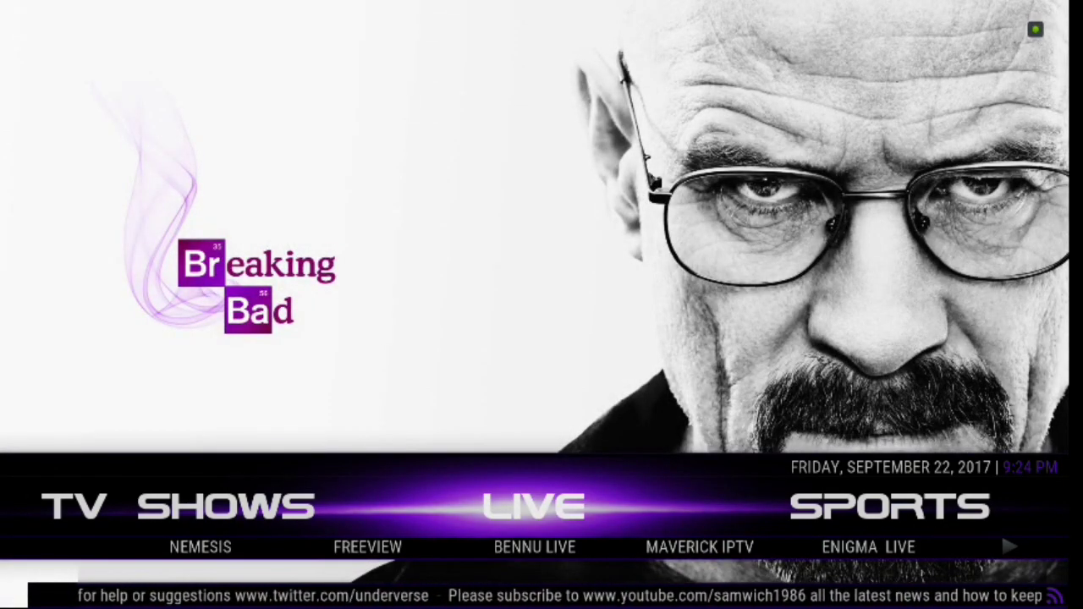
Cycle the categories SPORTS, KIDS, WIZARD, SYSTEM, POWER, MOVIES, TV SHOWS back to LIVE, then enter its add-ons
{"action": "key", "text": "Right"}
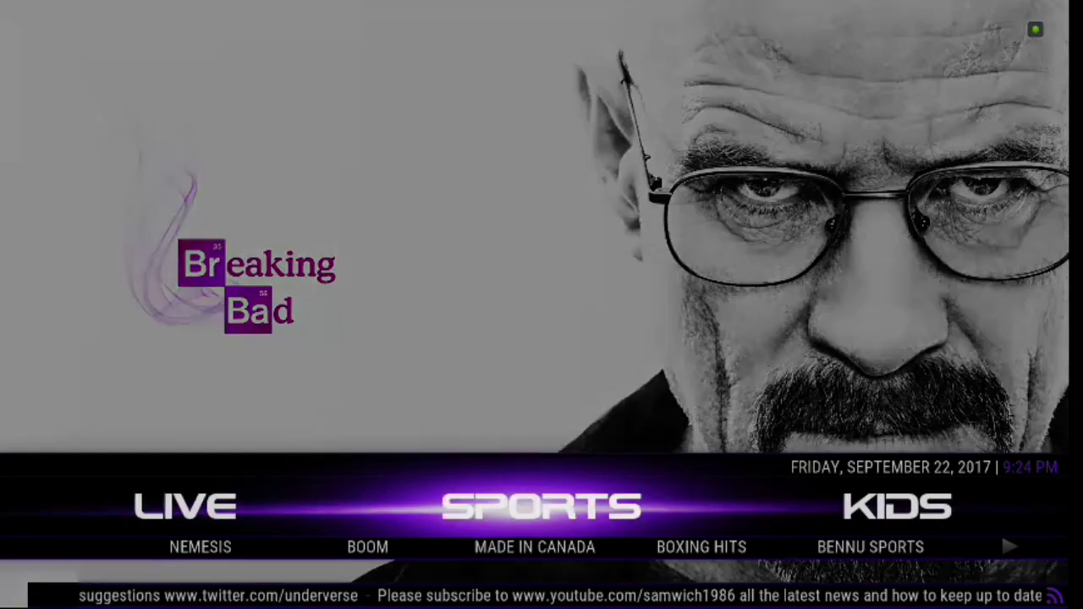
{"action": "key", "text": "Right"}
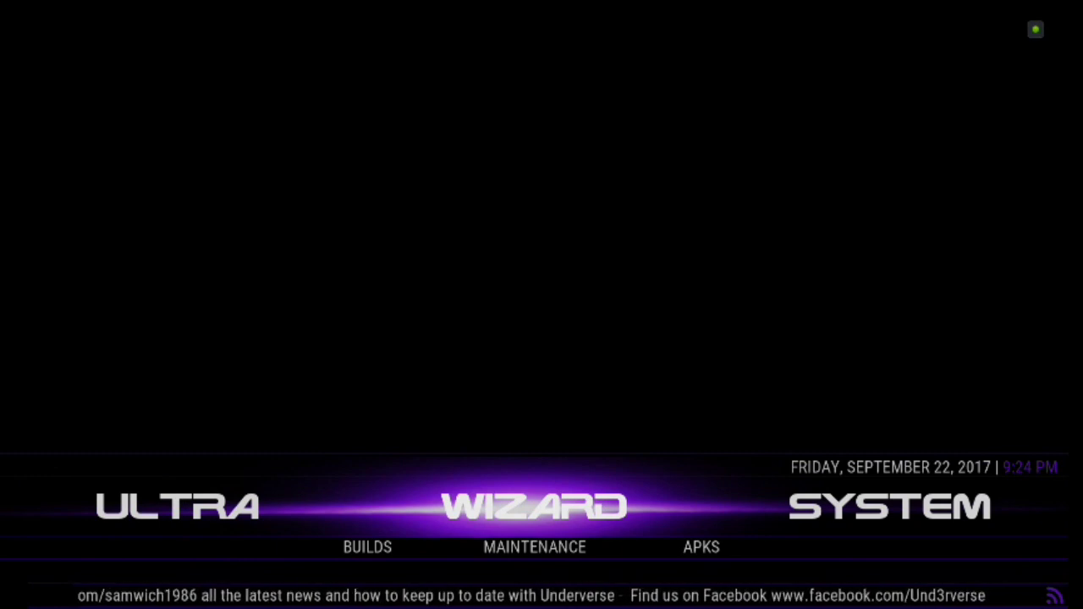
{"action": "key", "text": "Right"}
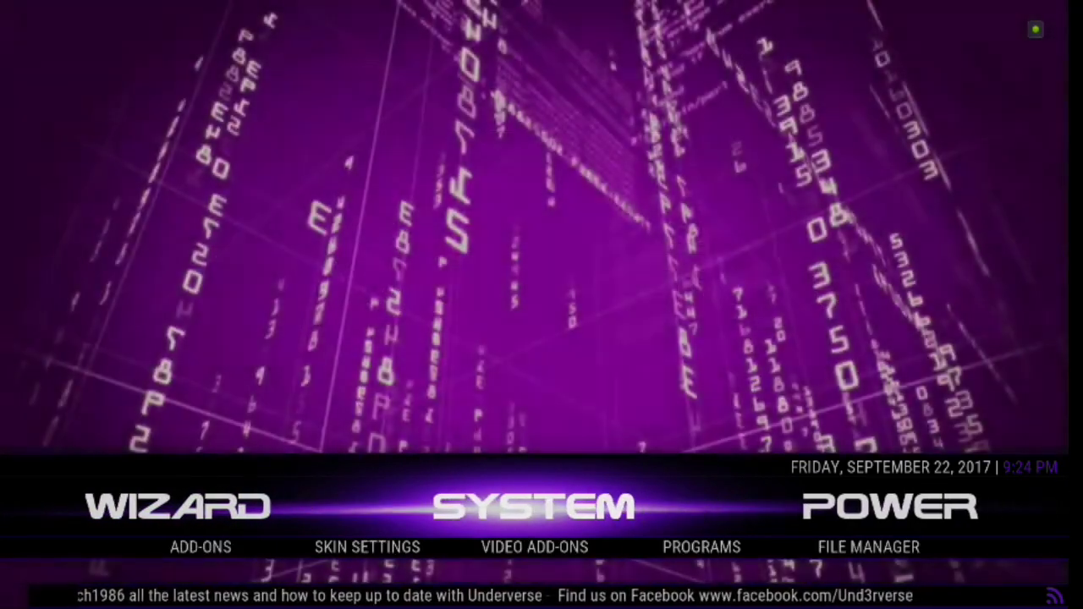
{"action": "key", "text": "Right"}
{"action": "key", "text": "Right"}
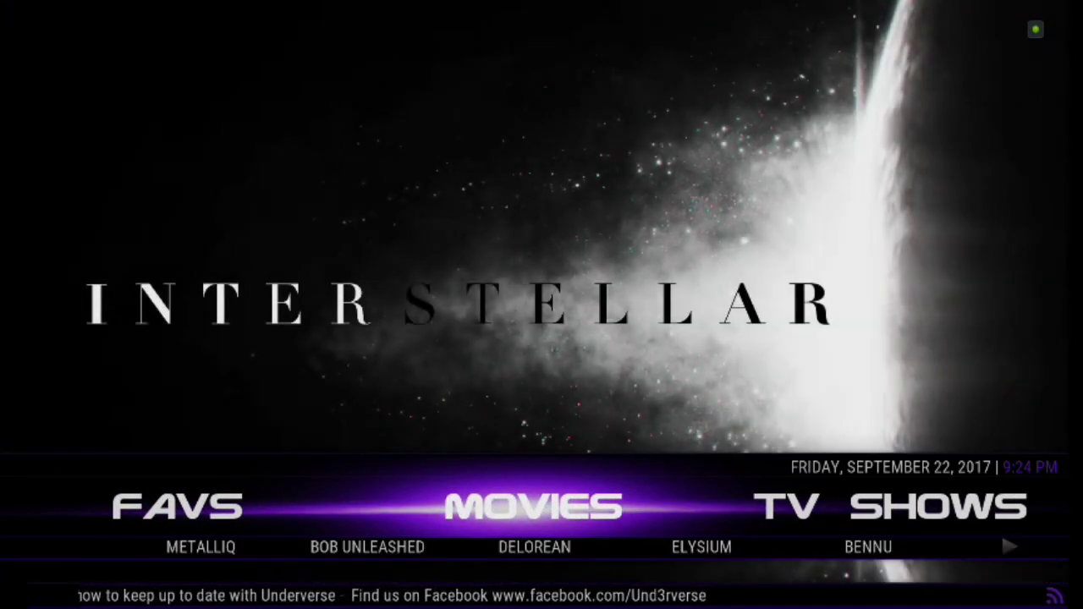
{"action": "key", "text": "Right"}
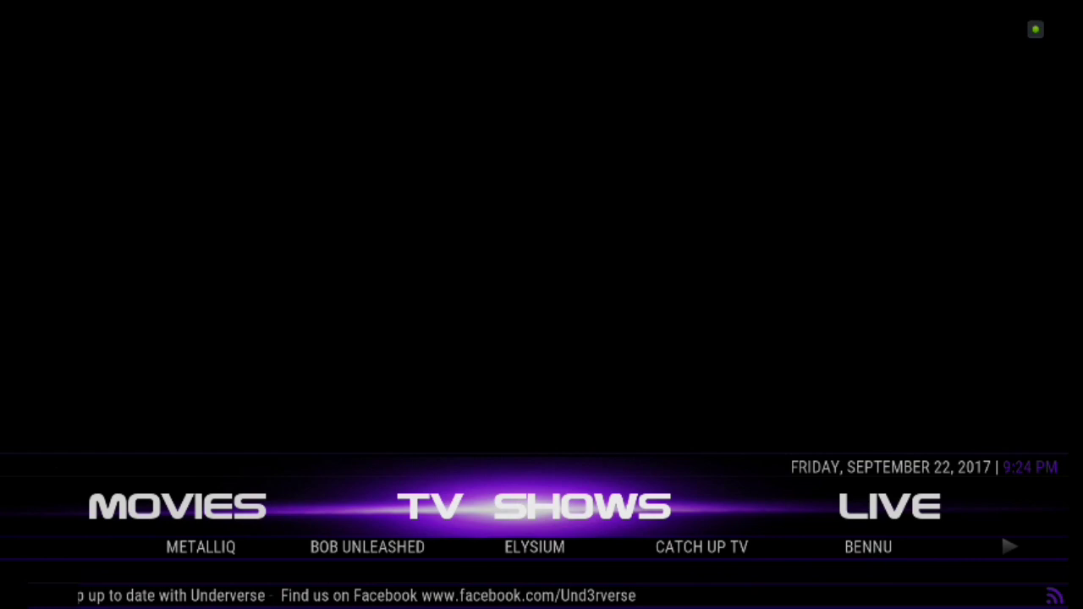
{"action": "key", "text": "Right"}
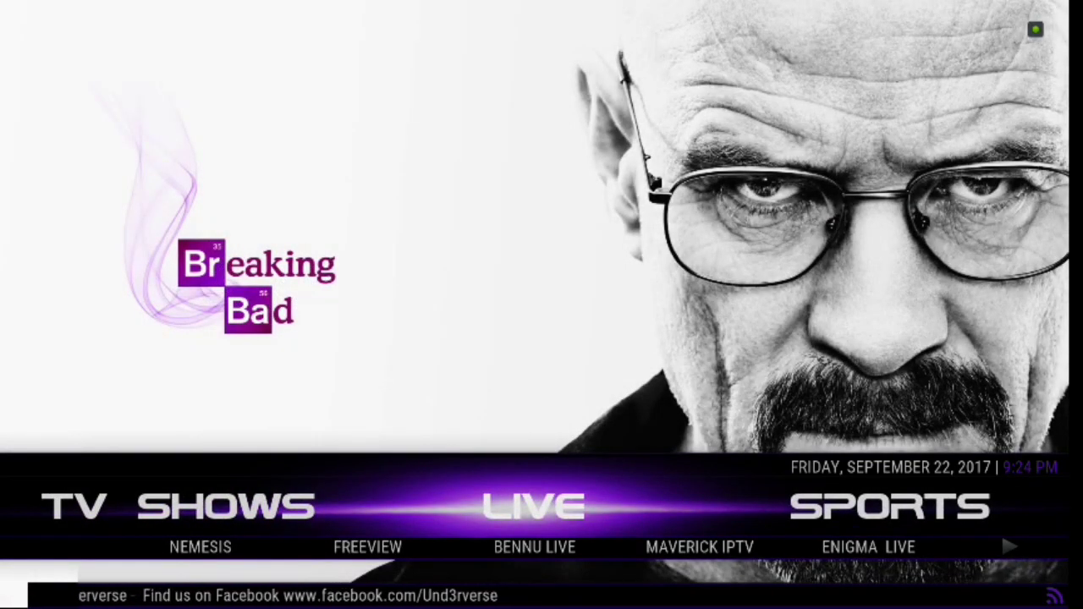
{"action": "key", "text": "Down"}
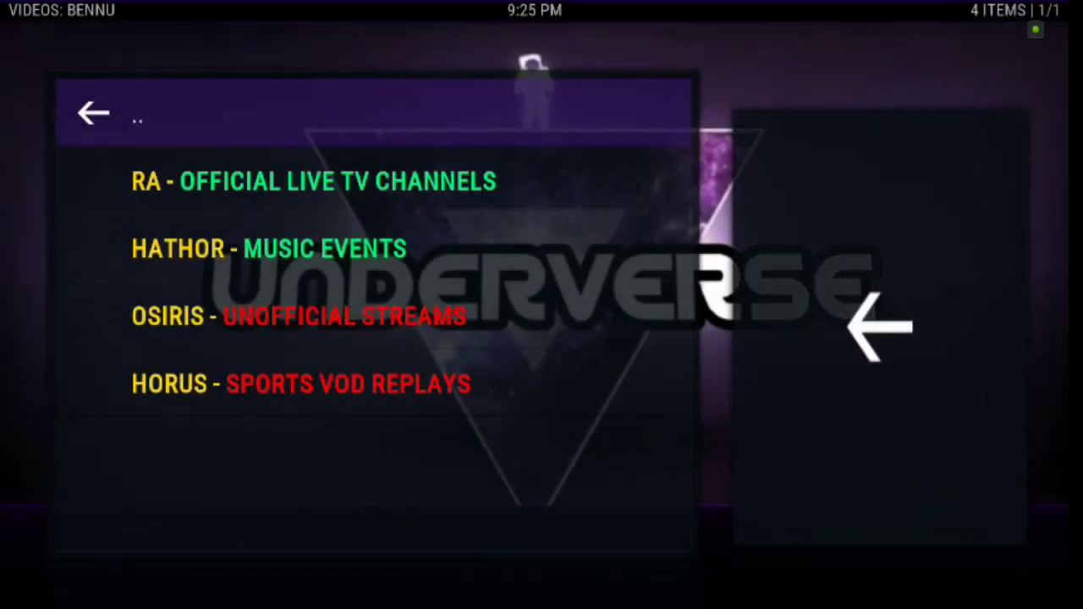
Step through Bennu's RA official live TV channels, HATHOR music events and OSIRIS unofficial streams entries
{"action": "key", "text": "Down"}
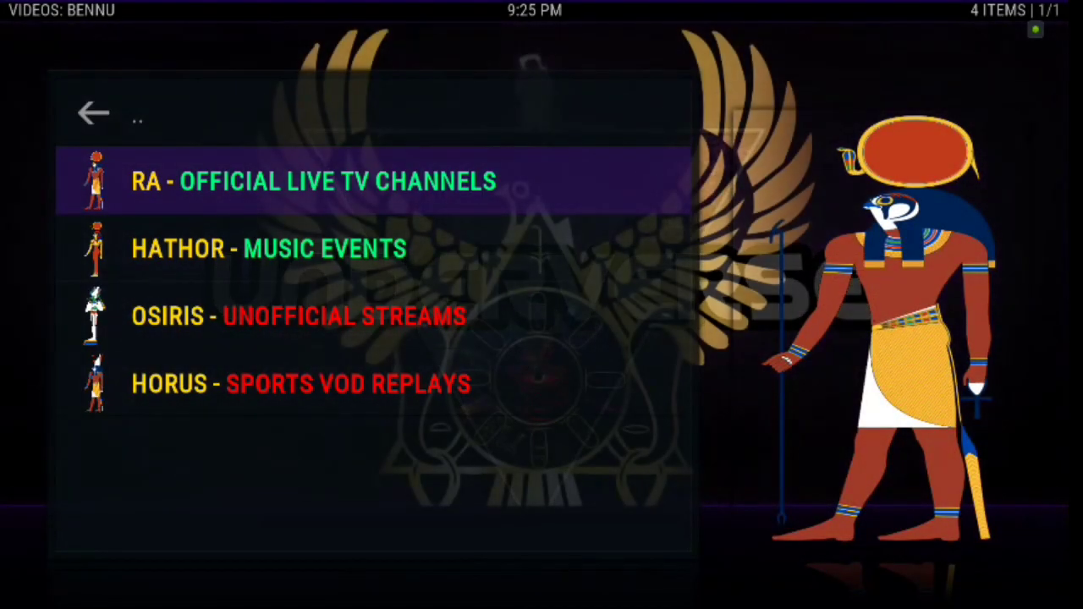
{"action": "key", "text": "Down"}
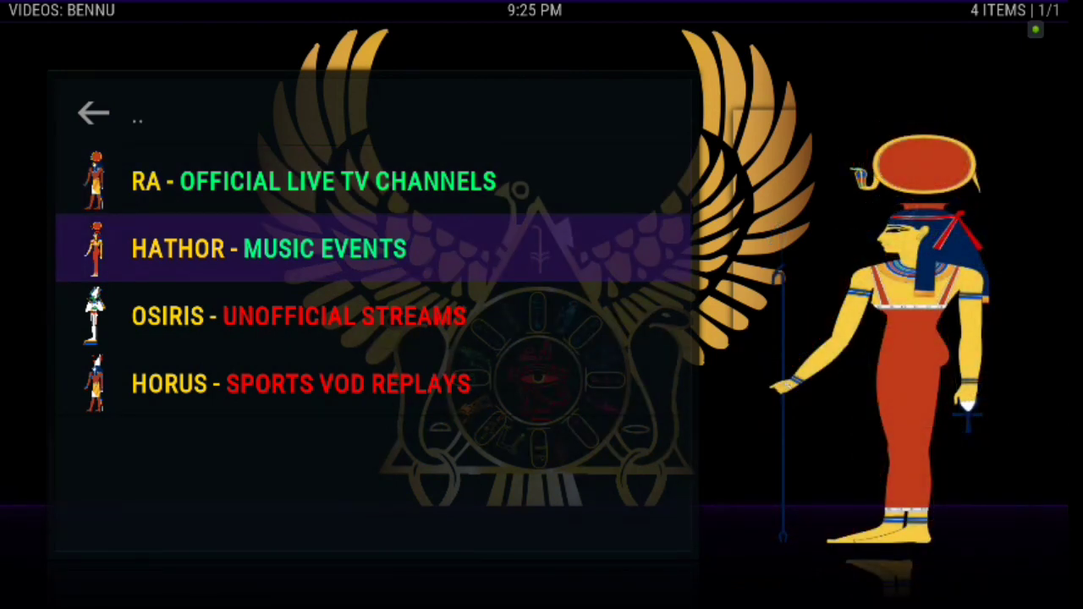
{"action": "key", "text": "Down"}
{"action": "key", "text": "Down"}
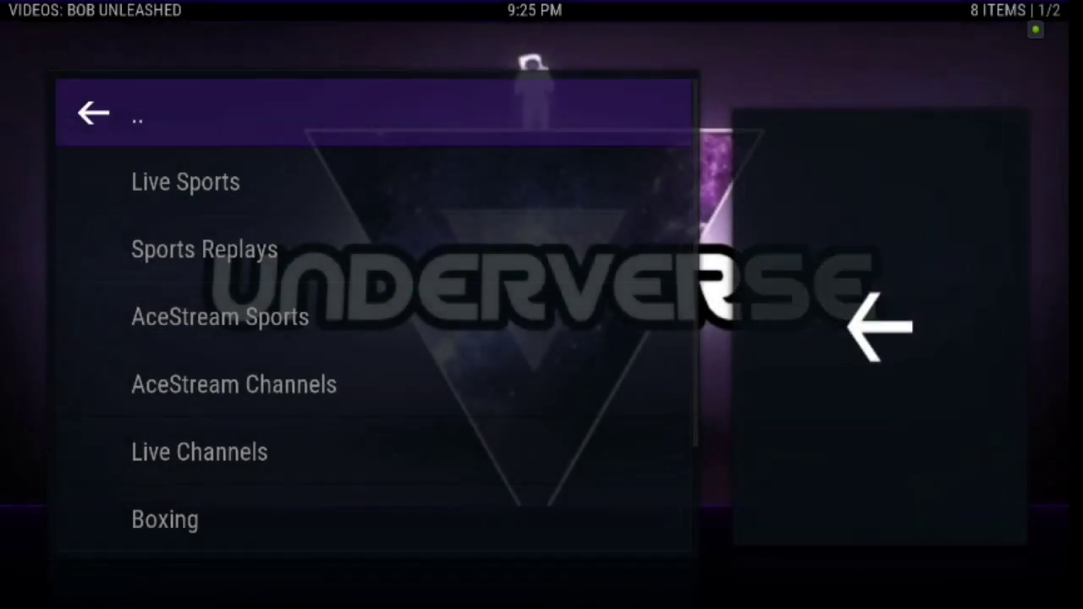
Browse Bob Unleashed's Live Sports, AceStream Sports, Live Channels, Boxing and Extreme Sports, then go back home
{"action": "key", "text": "Down"}
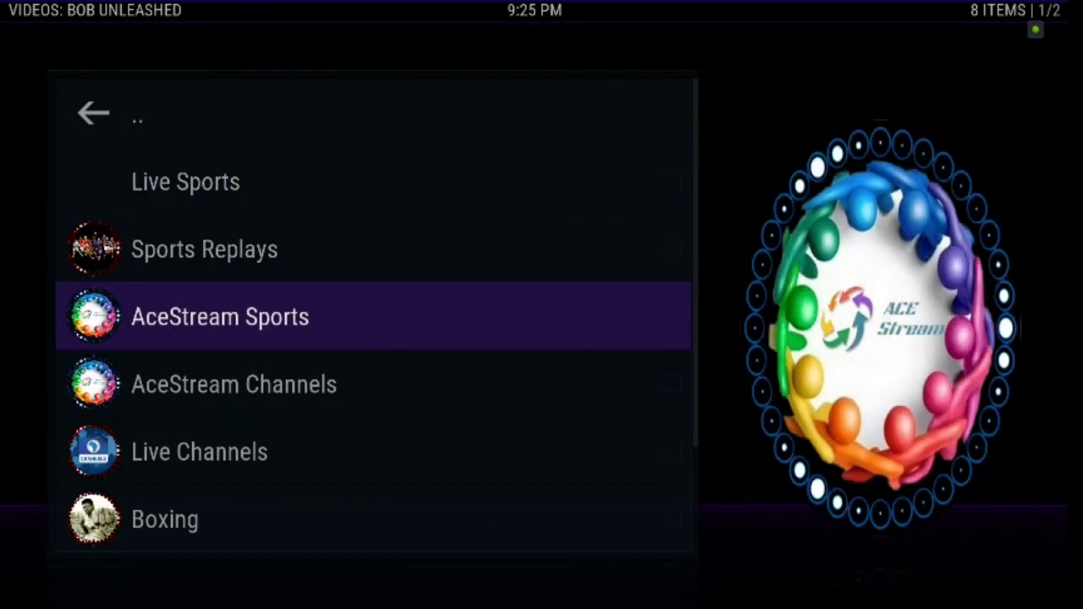
{"action": "key", "text": "Down"}
{"action": "key", "text": "Down"}
{"action": "key", "text": "Down"}
{"action": "key", "text": "Down"}
{"action": "key", "text": "Down"}
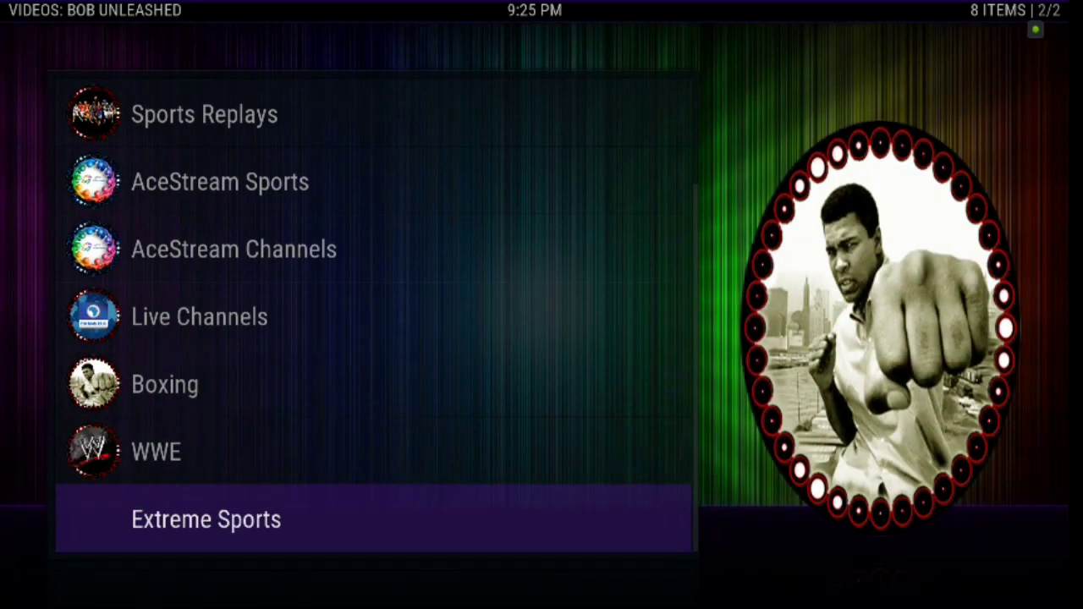
{"action": "key", "text": "Down"}
{"action": "key", "text": "Down"}
{"action": "key", "text": "Down"}
{"action": "key", "text": "Down"}
{"action": "key", "text": "Down"}
{"action": "key", "text": "Down"}
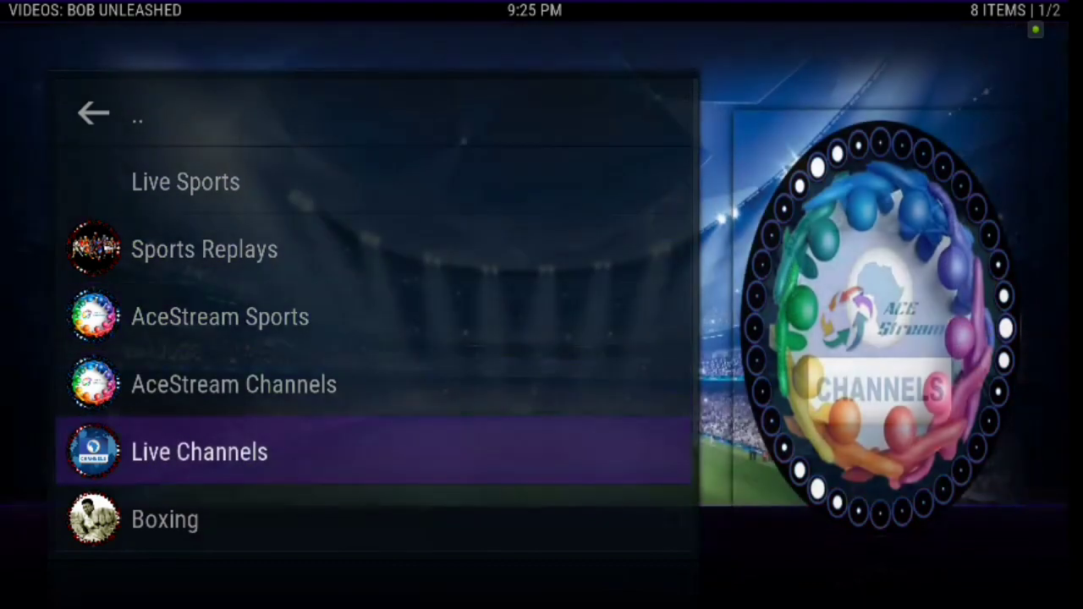
{"action": "key", "text": "Down"}
{"action": "key", "text": "Down"}
{"action": "key", "text": "Down"}
{"action": "key", "text": "Up"}
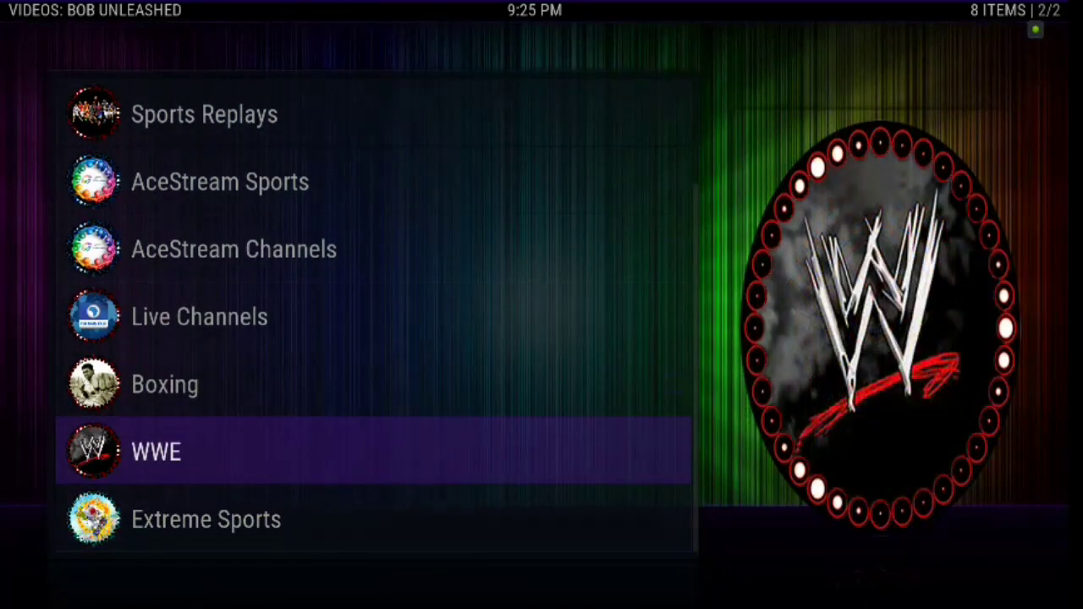
{"action": "key", "text": "Up"}
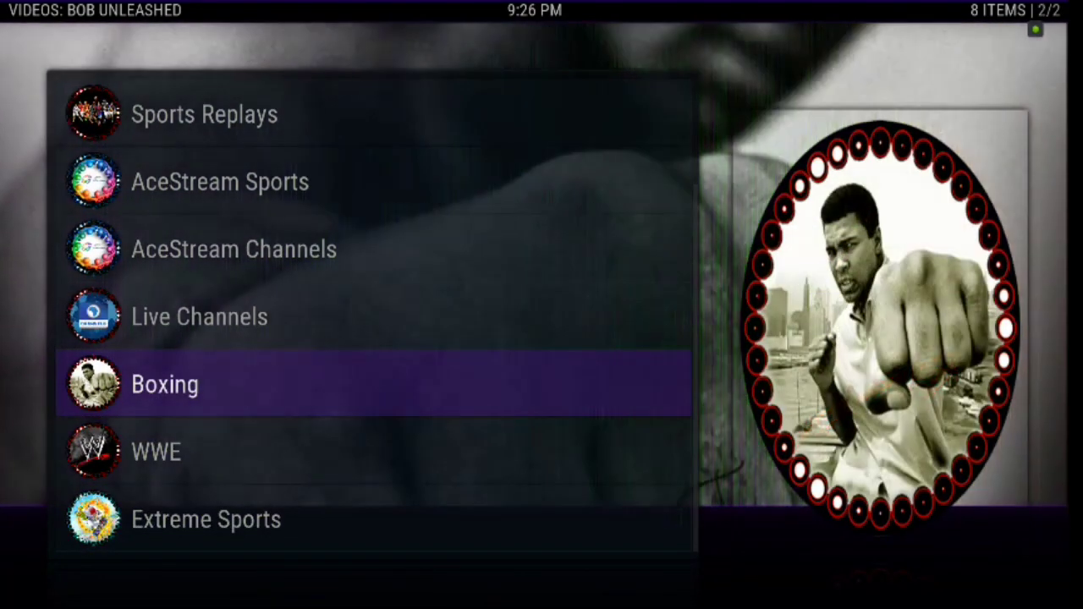
{"action": "key", "text": "Down"}
{"action": "key", "text": "Down"}
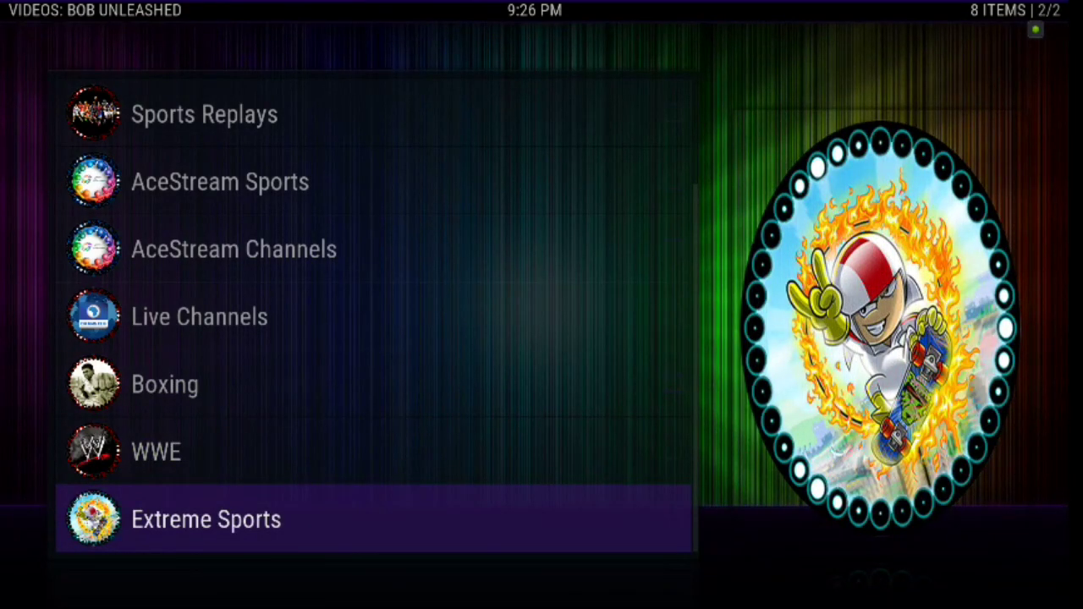
{"action": "key", "text": "Escape"}
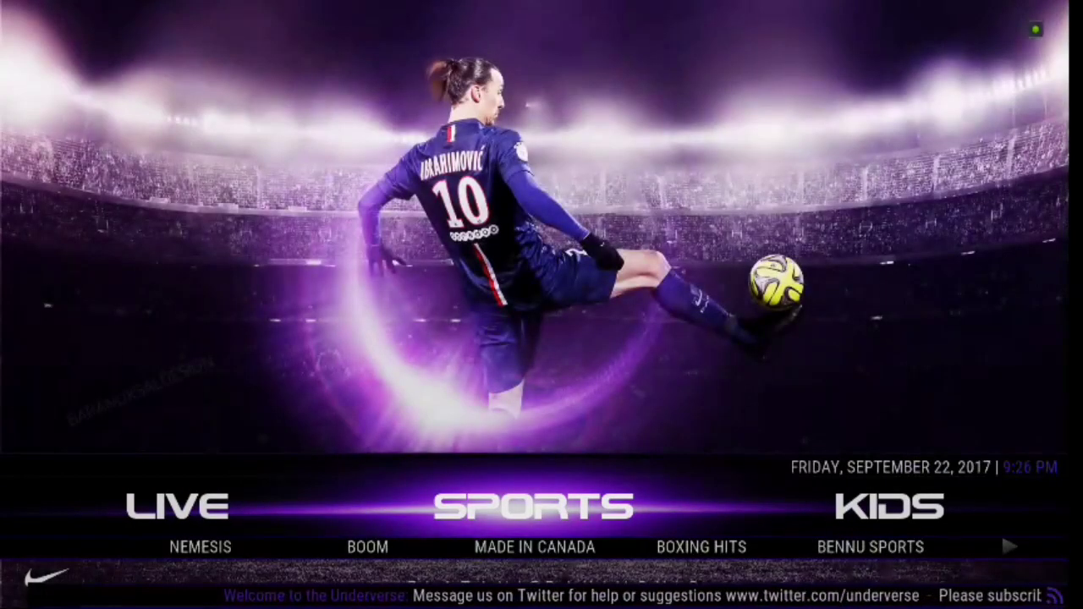
{"action": "key", "text": "Down"}
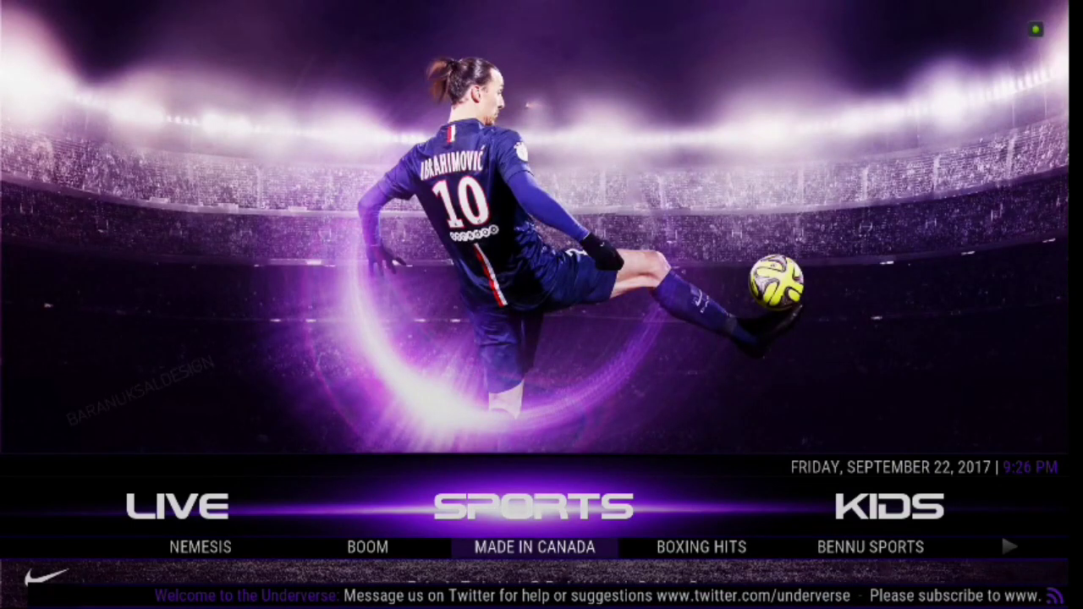
{"action": "key", "text": "Left"}
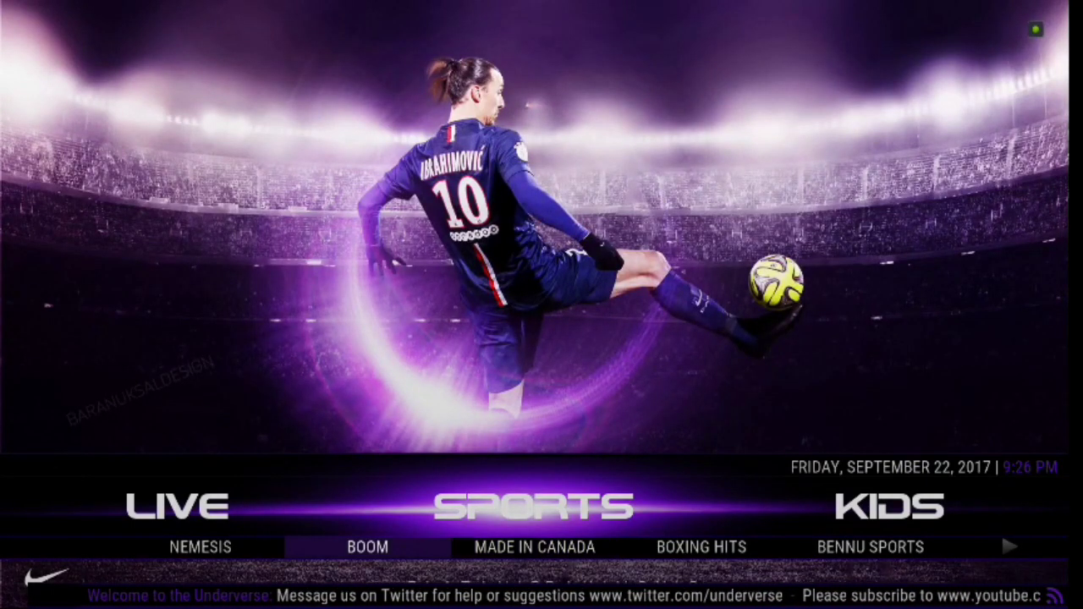
{"action": "key", "text": "Left"}
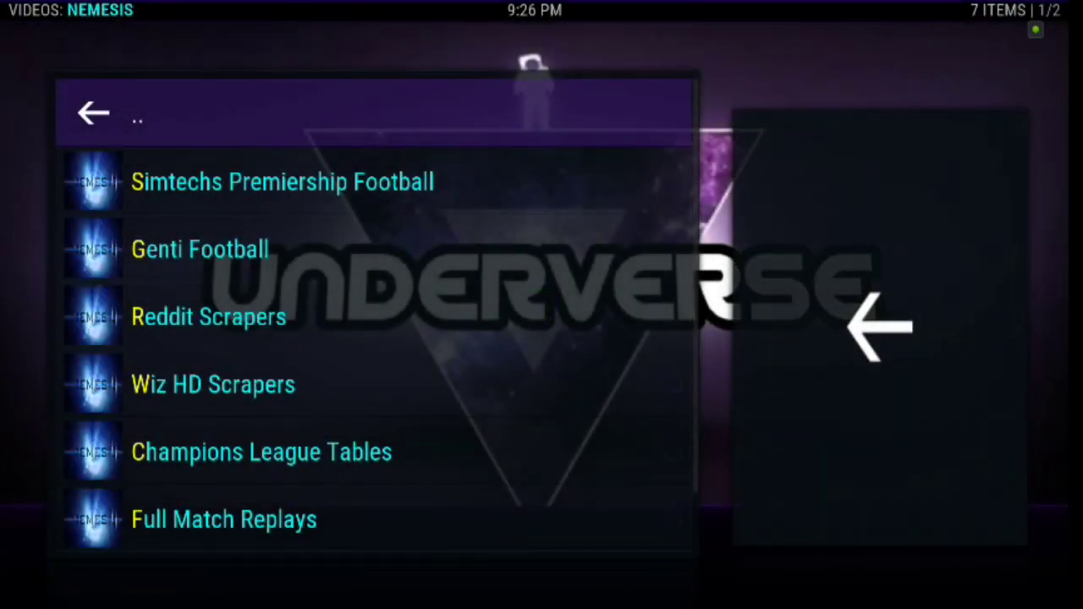
{"action": "key", "text": "Down"}
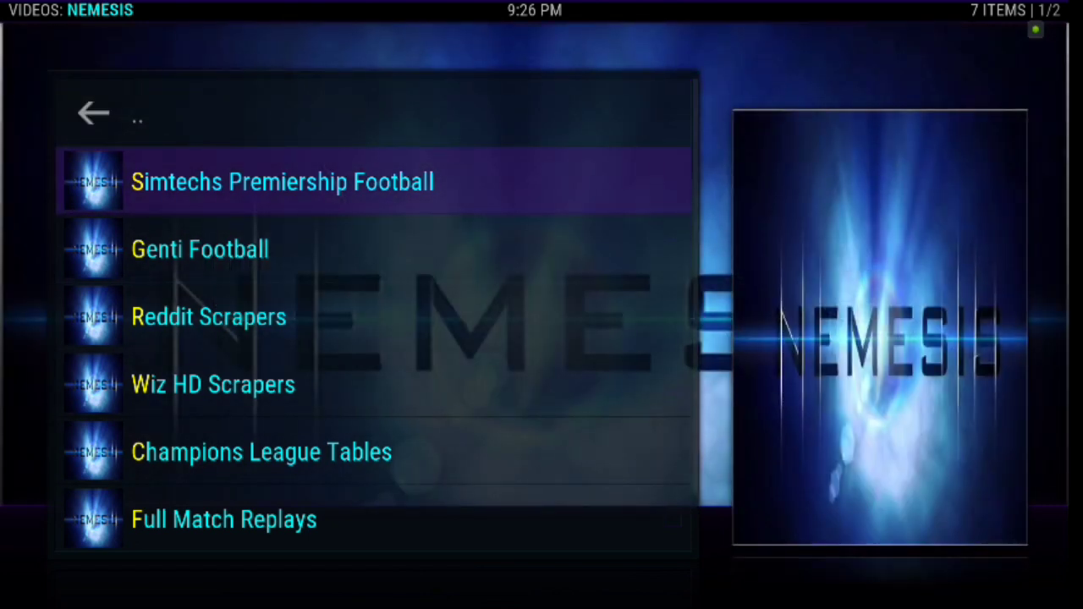
{"action": "key", "text": "Down"}
{"action": "key", "text": "Down"}
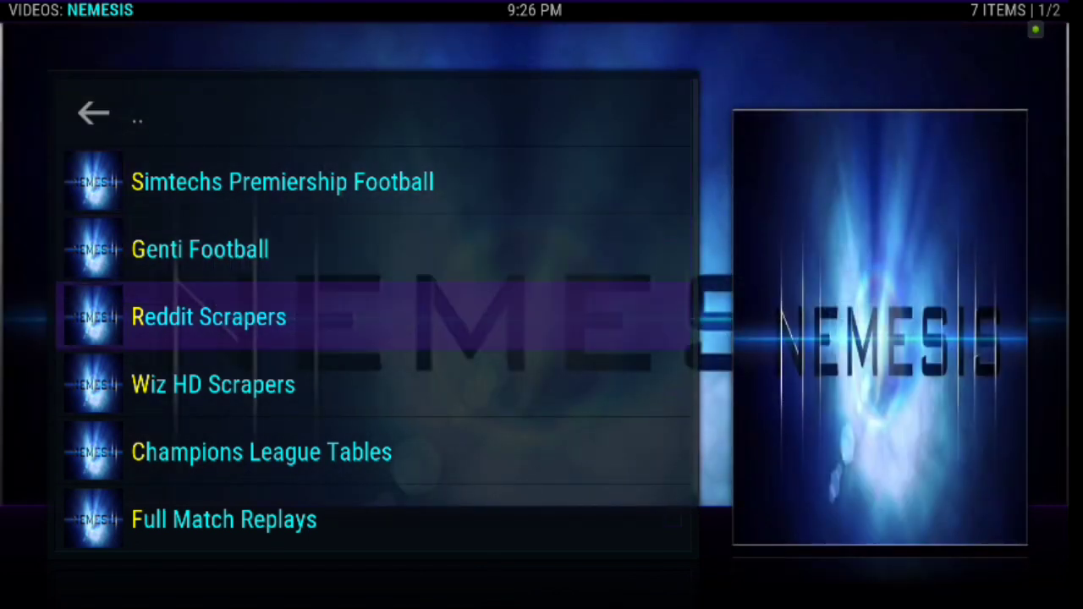
{"action": "key", "text": "Down"}
{"action": "key", "text": "Down"}
{"action": "key", "text": "Down"}
{"action": "key", "text": "Down"}
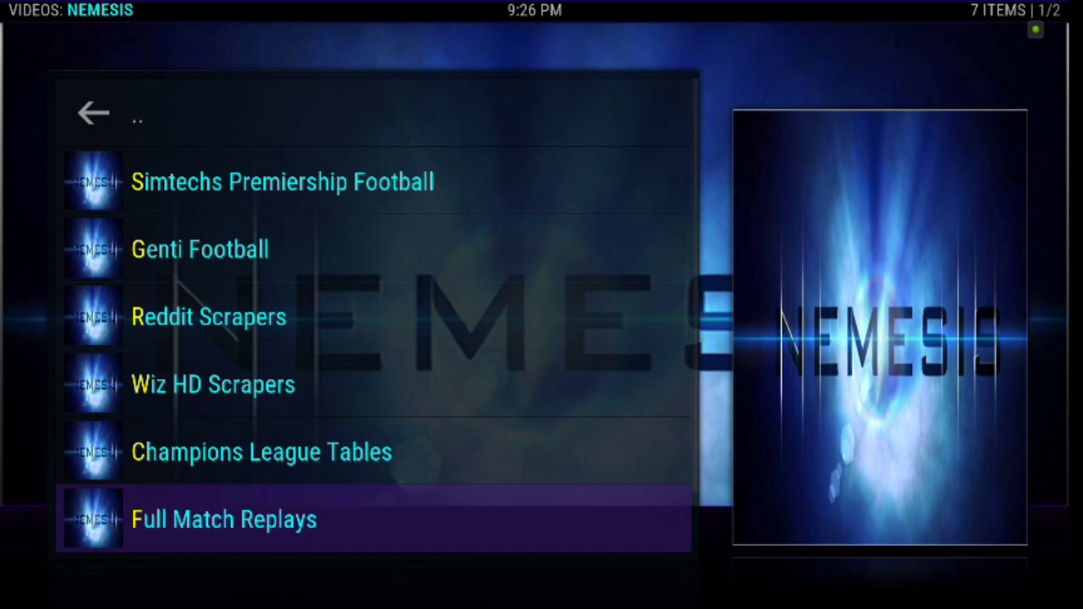
{"action": "key", "text": "Down"}
{"action": "key", "text": "Down"}
{"action": "key", "text": "Down"}
{"action": "key", "text": "Down"}
{"action": "key", "text": "Down"}
{"action": "key", "text": "Down"}
{"action": "key", "text": "Down"}
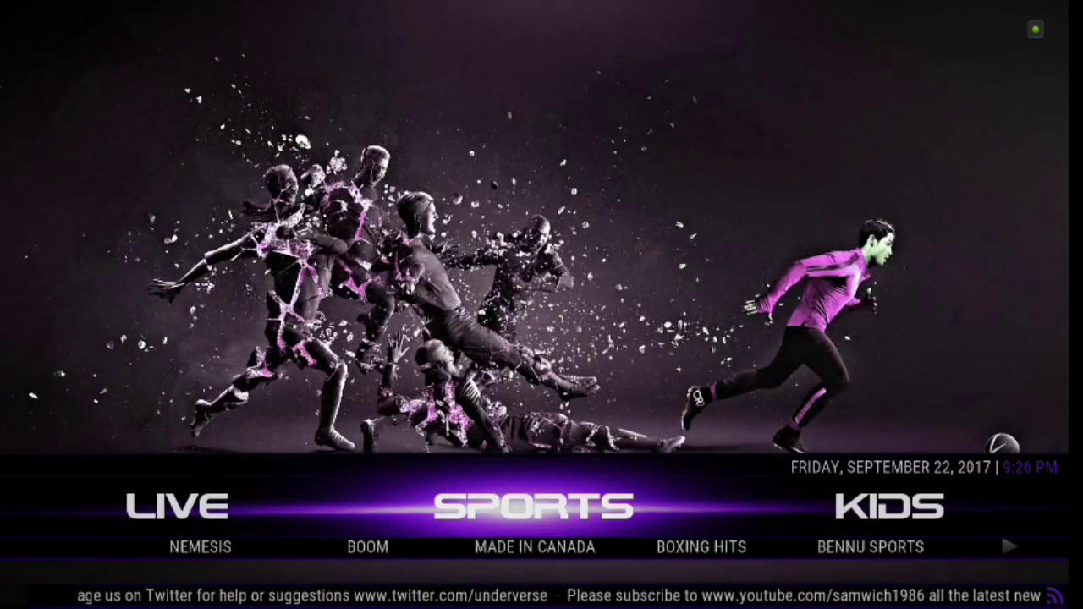
{"action": "key", "text": "Down"}
{"action": "key", "text": "Up"}
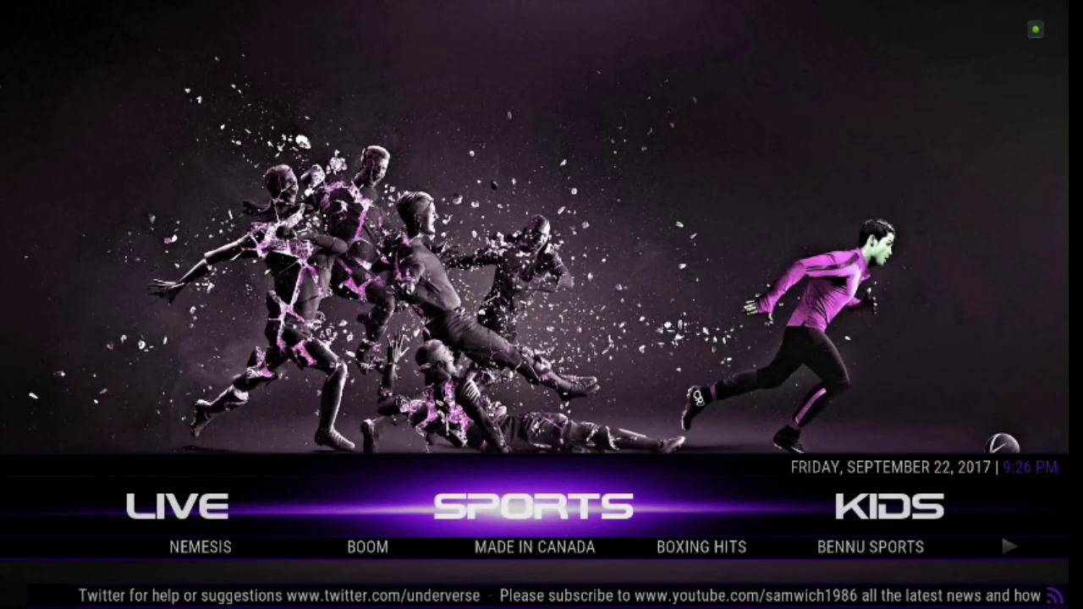
{"action": "key", "text": "Down"}
{"action": "key", "text": "Right"}
{"action": "key", "text": "Right"}
{"action": "key", "text": "Right"}
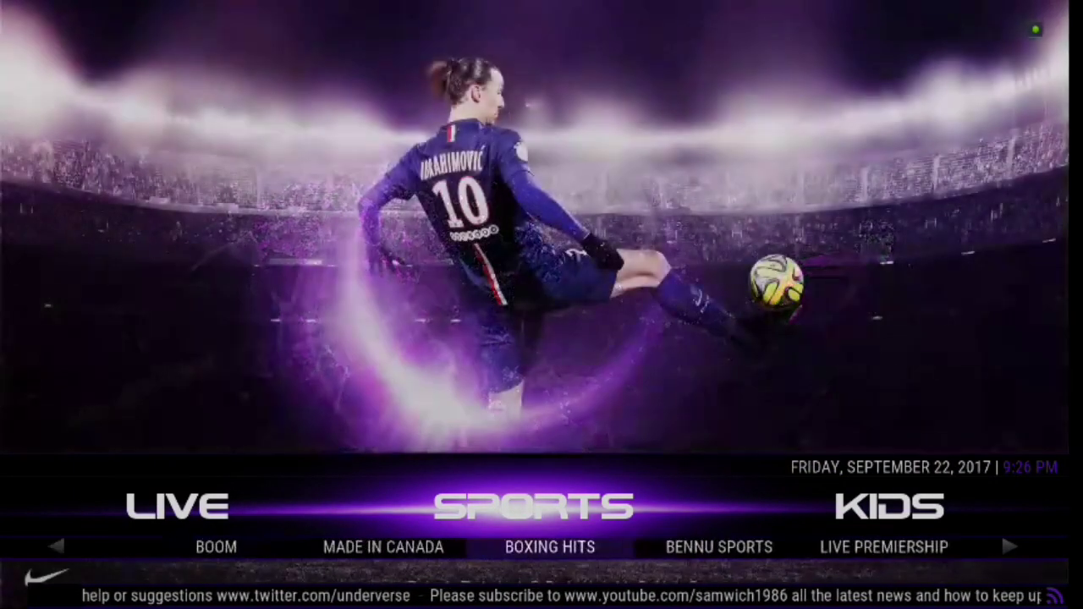
{"action": "key", "text": "Right"}
{"action": "key", "text": "Left"}
{"action": "key", "text": "Right"}
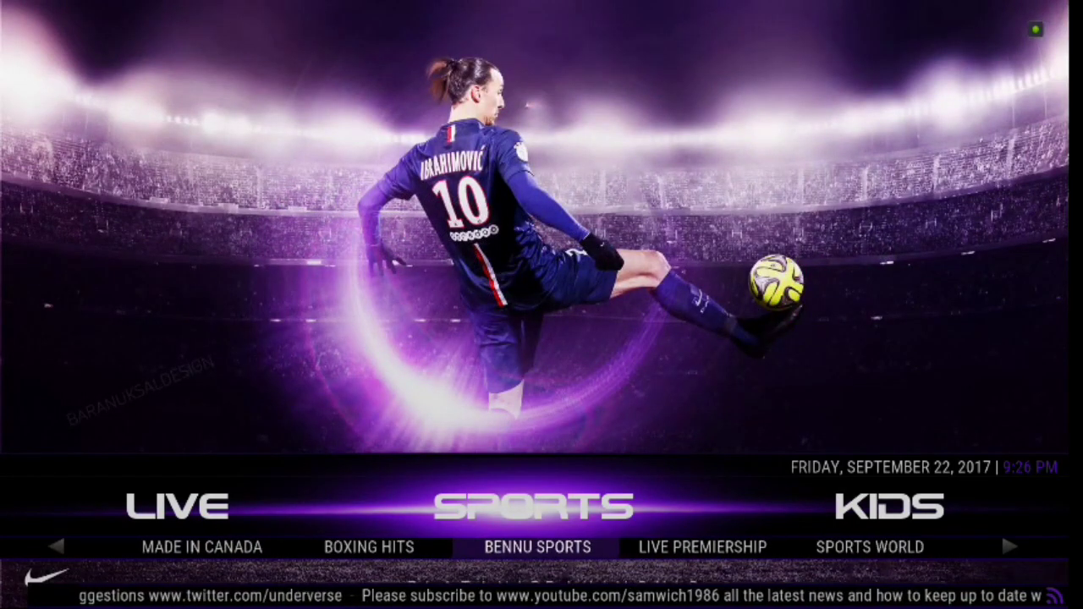
{"action": "key", "text": "Right"}
{"action": "key", "text": "Right"}
{"action": "key", "text": "Right"}
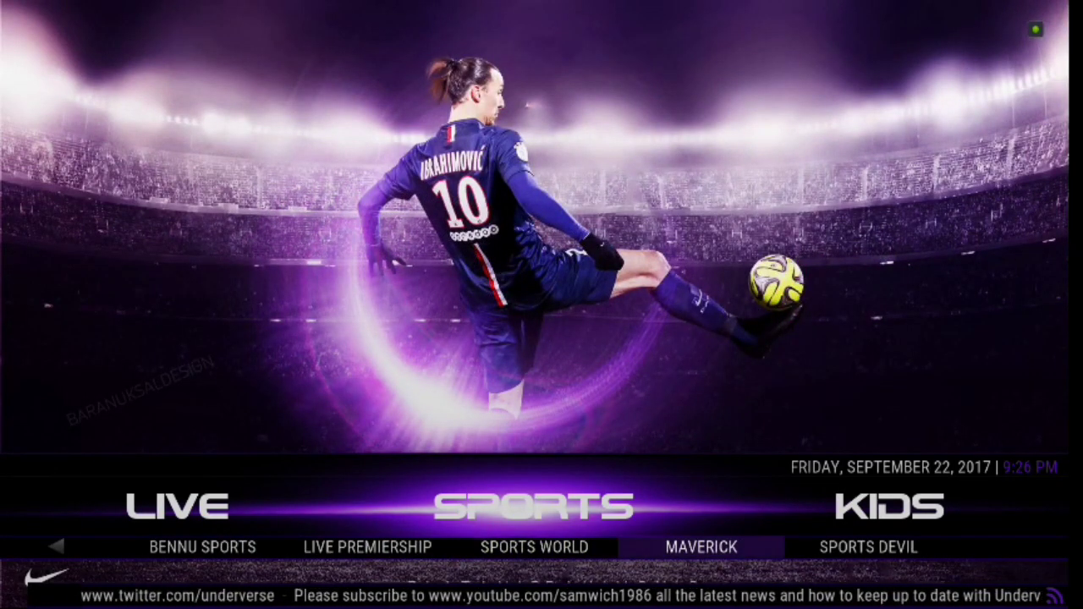
{"action": "key", "text": "Right"}
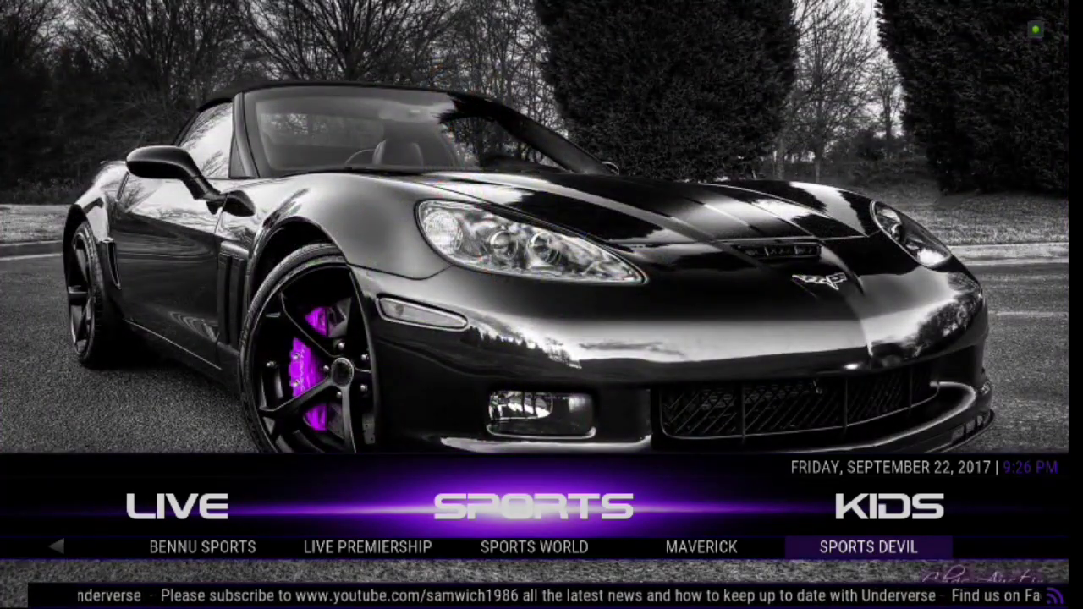
{"action": "key", "text": "Up"}
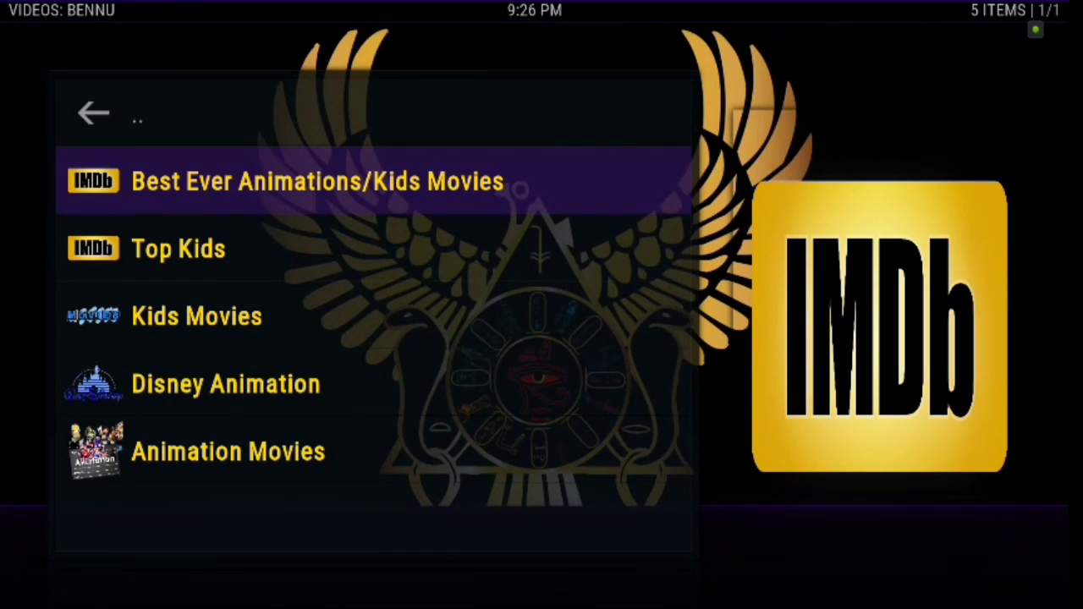
Open Best Ever Animations/Kids Movies and scroll down to Ice Age (2002)
{"action": "key", "text": "Return"}
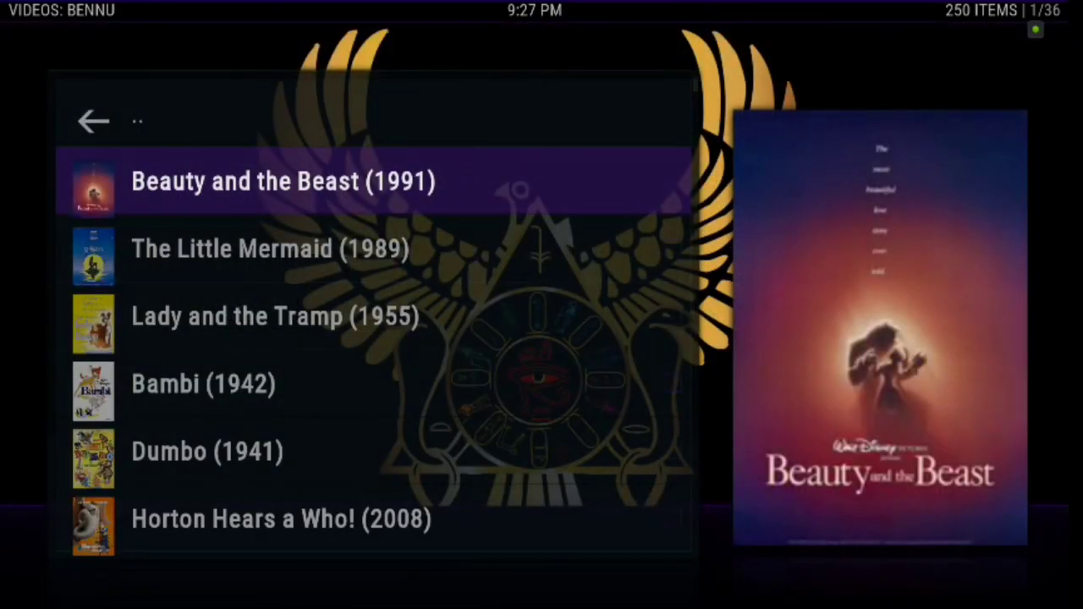
{"action": "key", "text": "Down"}
{"action": "key", "text": "Down"}
{"action": "key", "text": "Down"}
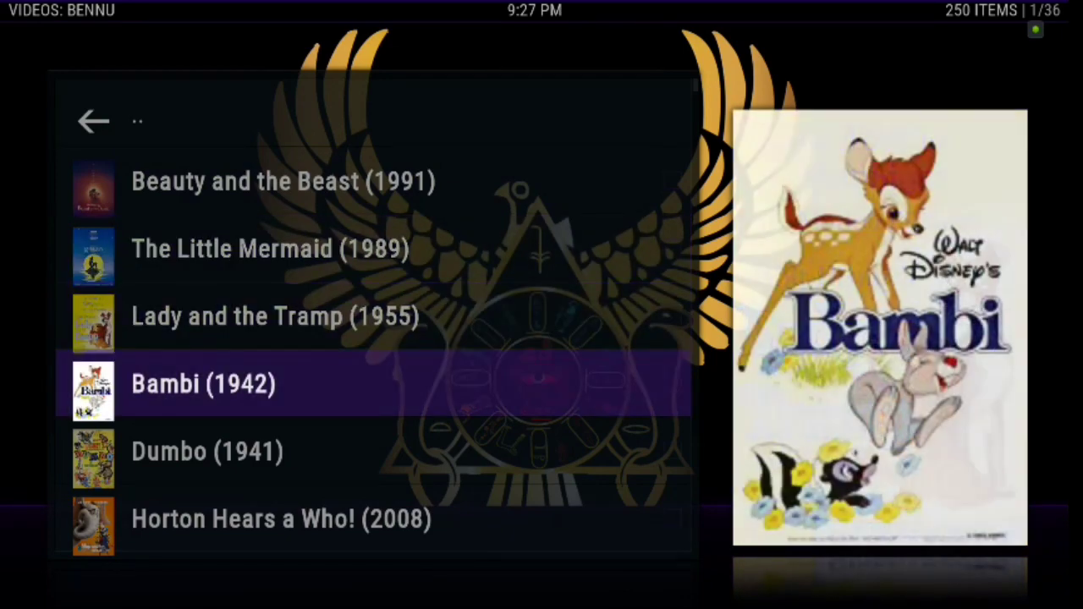
{"action": "key", "text": "Down"}
{"action": "key", "text": "Down"}
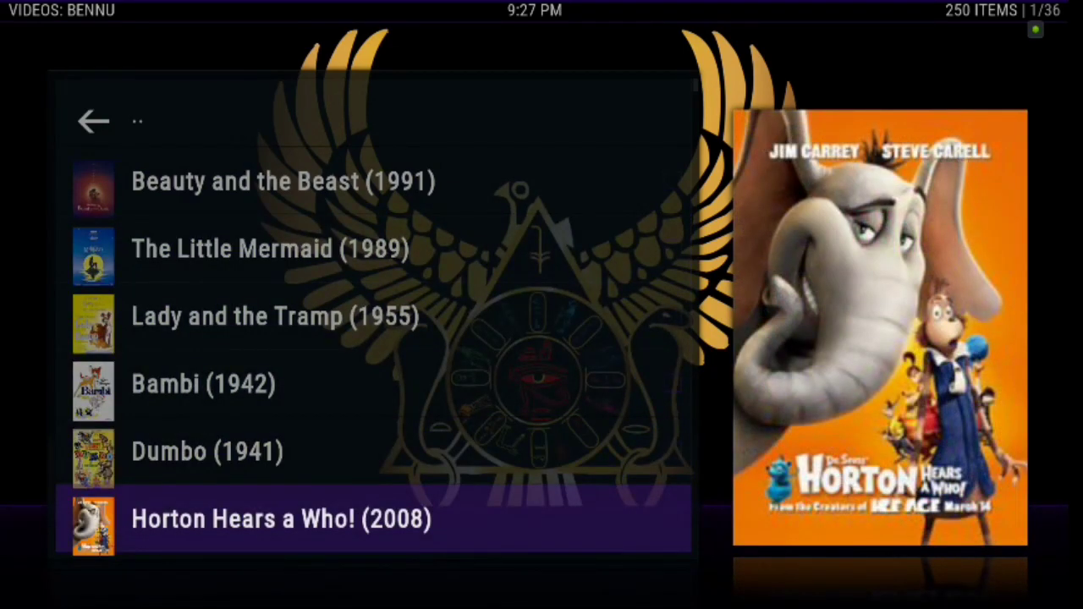
{"action": "key", "text": "Down"}
{"action": "key", "text": "Down"}
{"action": "key", "text": "Down"}
{"action": "key", "text": "Down"}
{"action": "key", "text": "Down"}
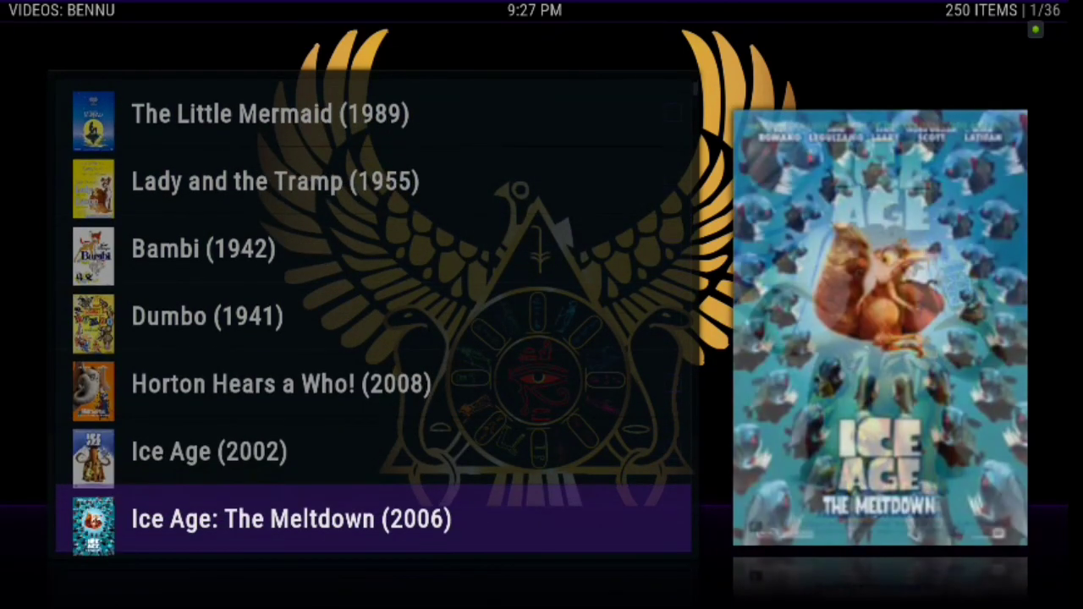
Scroll further down the kids movie list and start Samurai Jack (2001–2017)
{"action": "key", "text": "Down"}
{"action": "key", "text": "Down"}
{"action": "key", "text": "Down"}
{"action": "key", "text": "Down"}
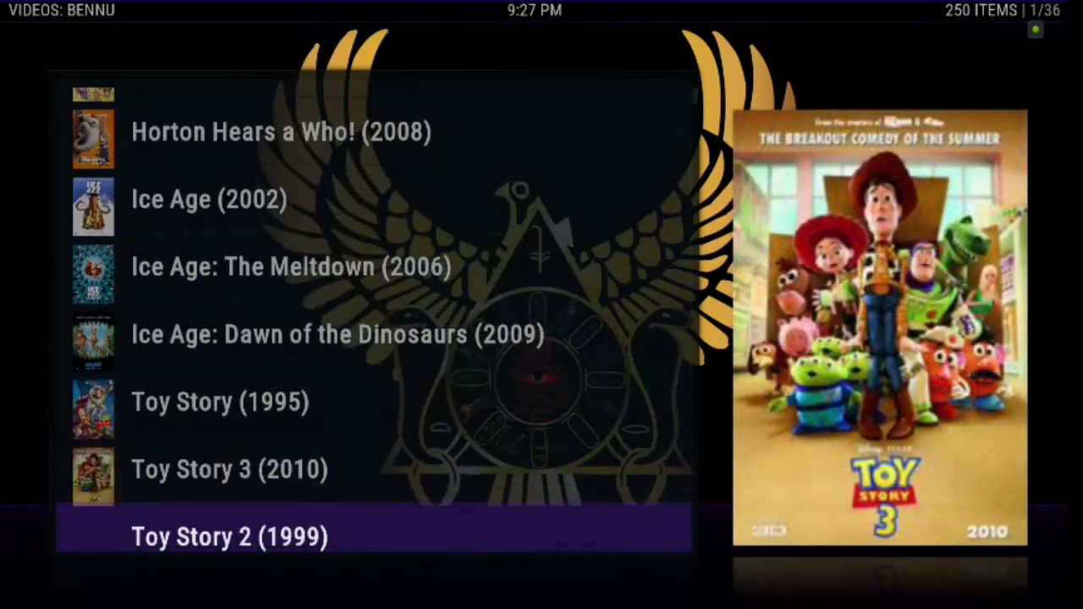
{"action": "key", "text": "Down"}
{"action": "key", "text": "Down"}
{"action": "key", "text": "Down"}
{"action": "key", "text": "Down"}
{"action": "key", "text": "Down"}
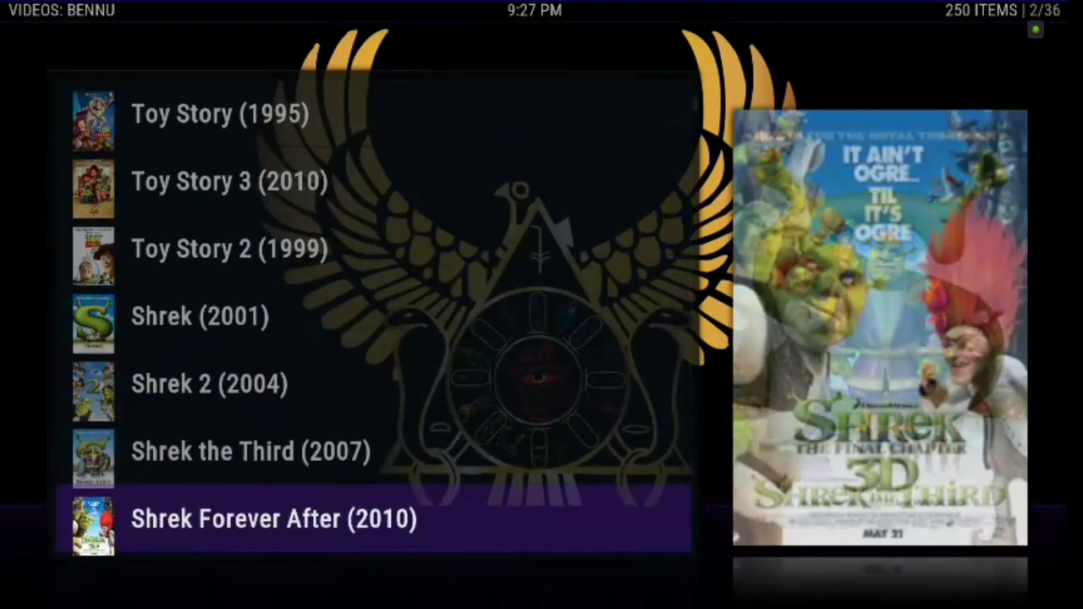
{"action": "key", "text": "Down"}
{"action": "key", "text": "Down"}
{"action": "key", "text": "Down"}
{"action": "key", "text": "Down"}
{"action": "key", "text": "Down"}
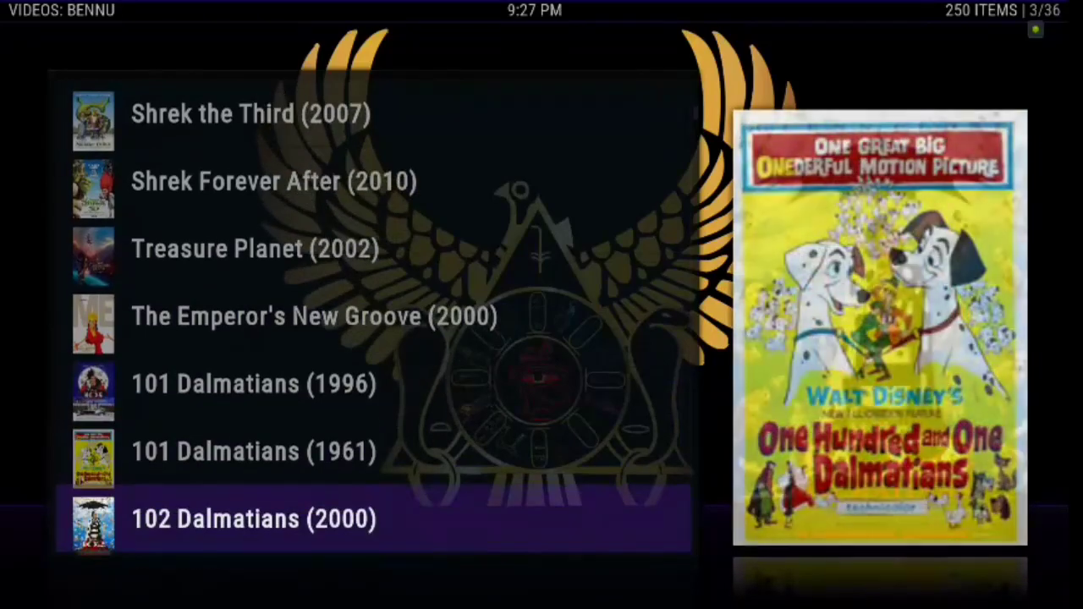
{"action": "key", "text": "Down"}
{"action": "key", "text": "Down"}
{"action": "key", "text": "Down"}
{"action": "key", "text": "Down"}
{"action": "key", "text": "Down"}
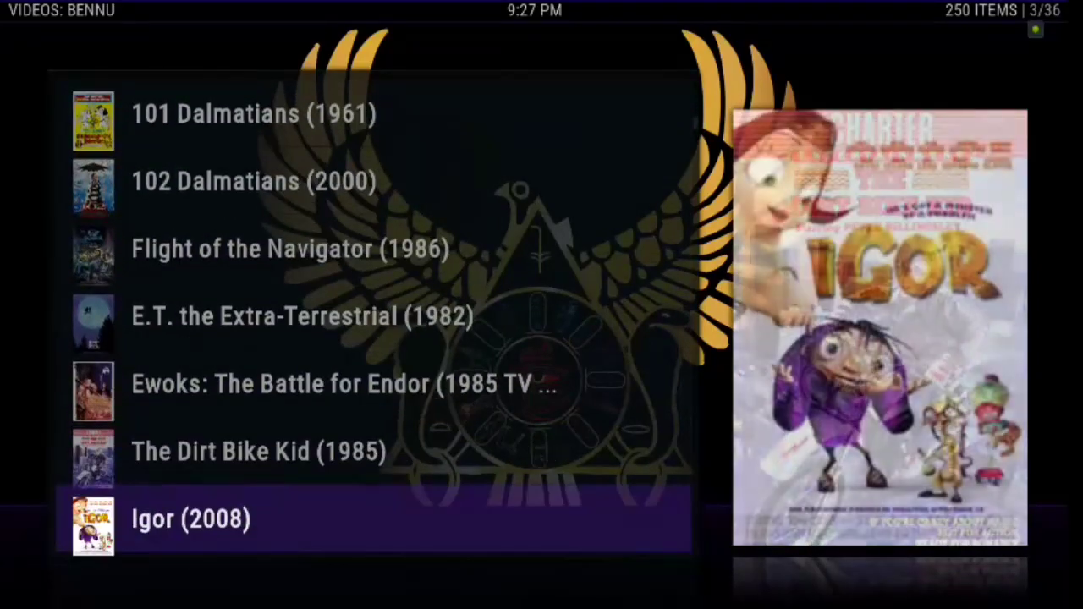
{"action": "key", "text": "Down"}
{"action": "key", "text": "Down"}
{"action": "key", "text": "Down"}
{"action": "key", "text": "Down"}
{"action": "key", "text": "Down"}
{"action": "key", "text": "Down"}
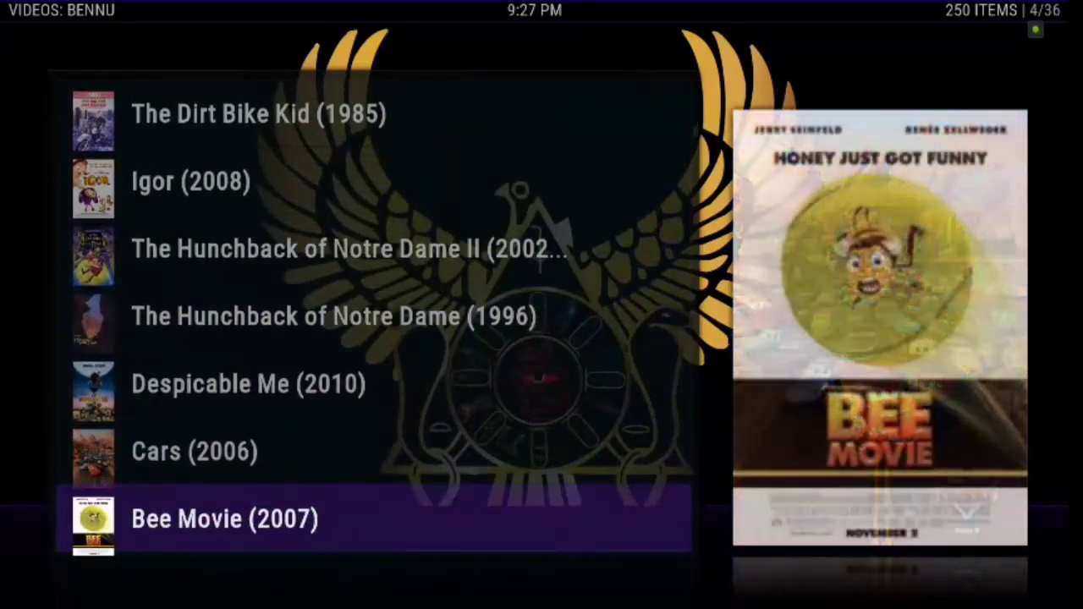
{"action": "key", "text": "Down"}
{"action": "key", "text": "Down"}
{"action": "key", "text": "Down"}
{"action": "key", "text": "Down"}
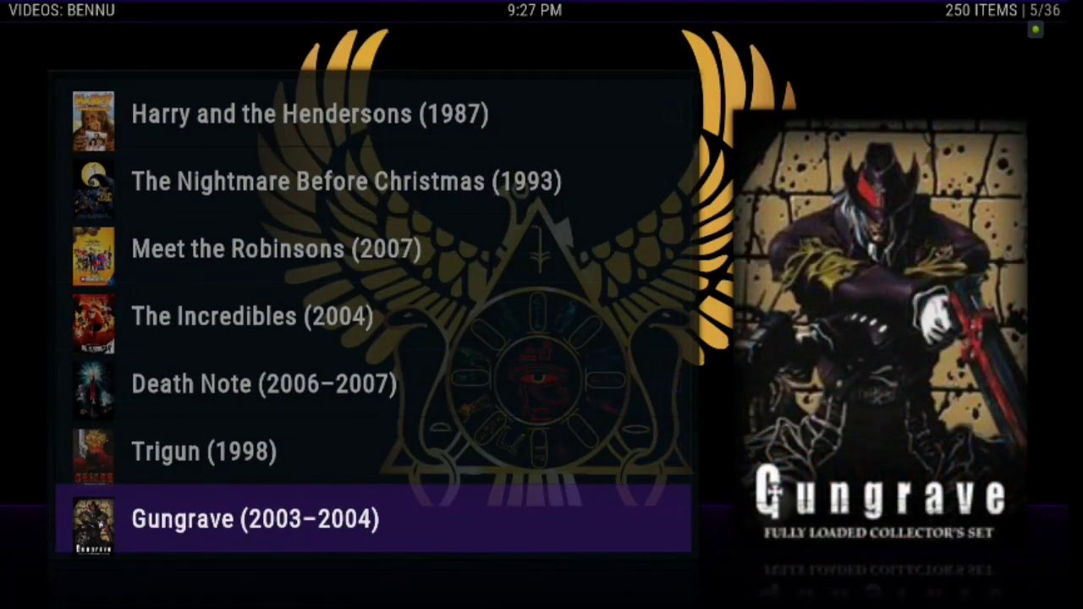
{"action": "key", "text": "Down"}
{"action": "key", "text": "Down"}
{"action": "key", "text": "Down"}
{"action": "key", "text": "Down"}
{"action": "key", "text": "Down"}
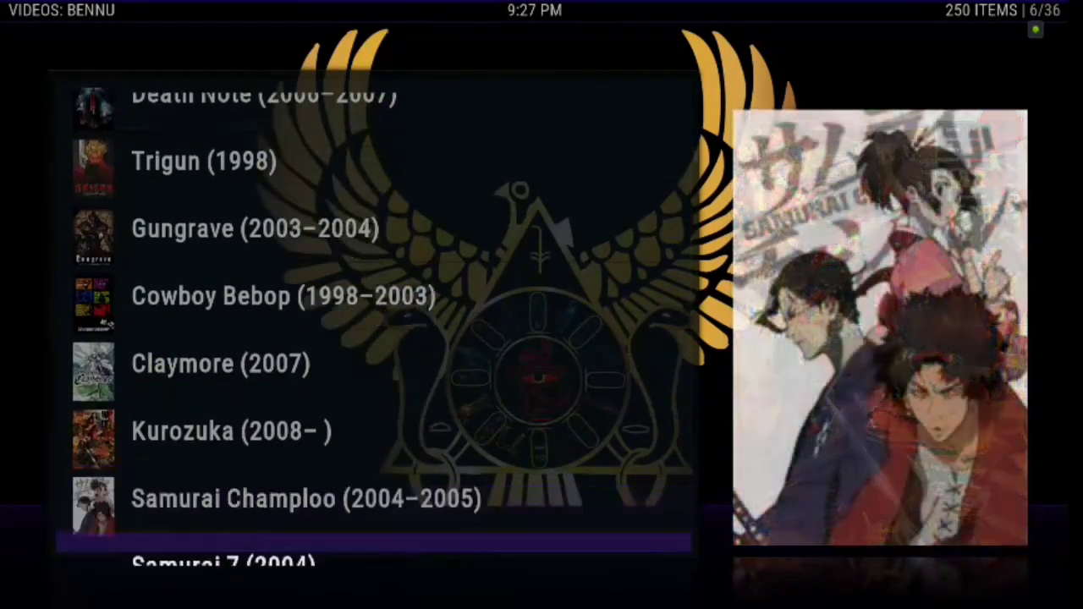
{"action": "key", "text": "Down"}
{"action": "key", "text": "Return"}
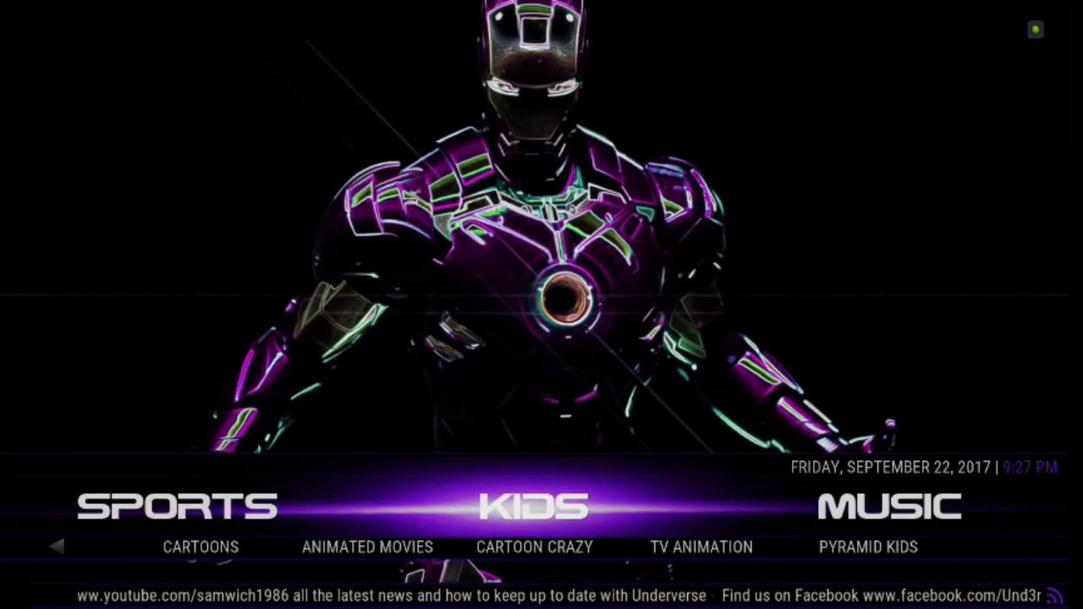
Move along the KIDS add-ons from PYRAMID KIDS back to BOB KIDS, then switch to MUSIC
{"action": "key", "text": "Down"}
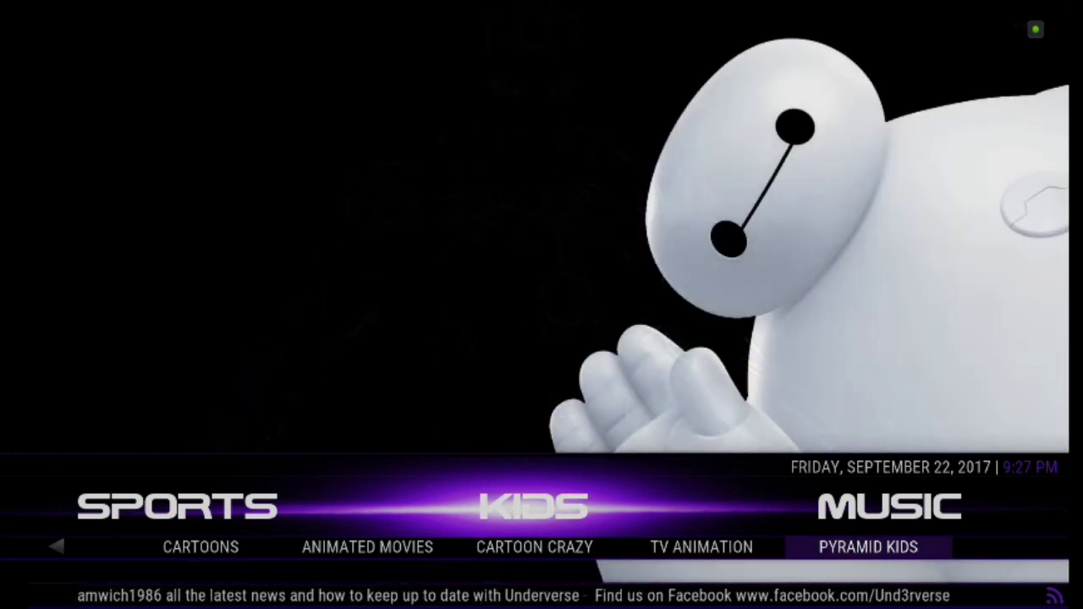
{"action": "key", "text": "Left"}
{"action": "key", "text": "Left"}
{"action": "key", "text": "Left"}
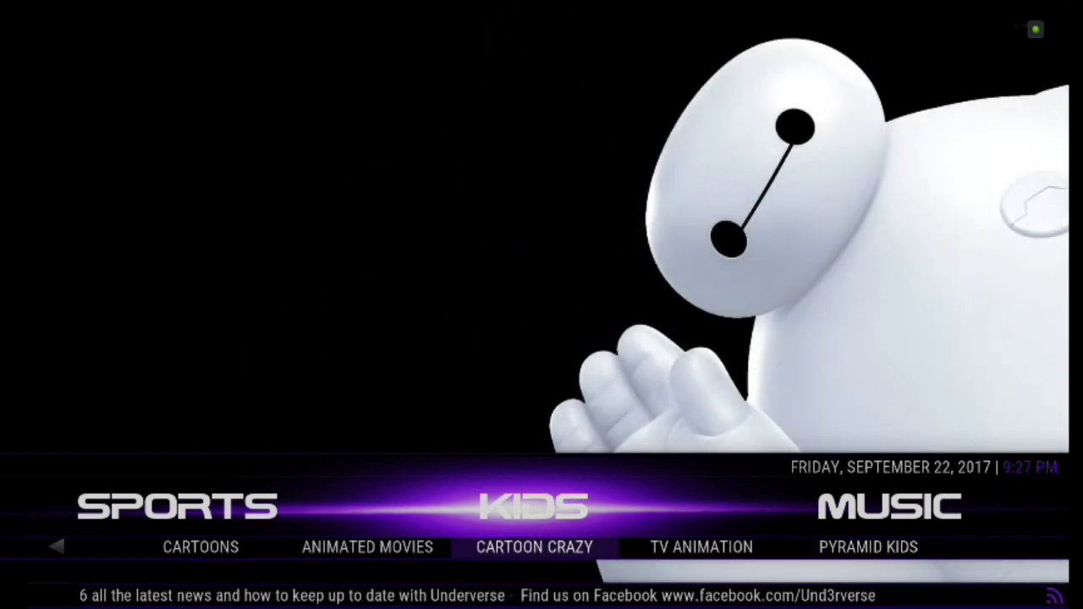
{"action": "key", "text": "Left"}
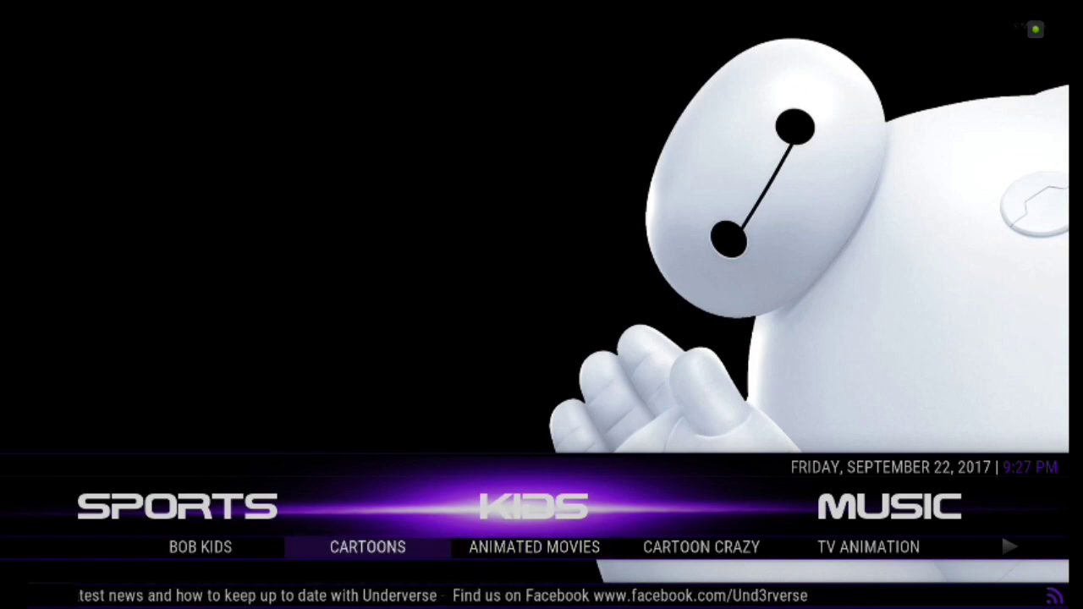
{"action": "key", "text": "Left"}
{"action": "key", "text": "Up"}
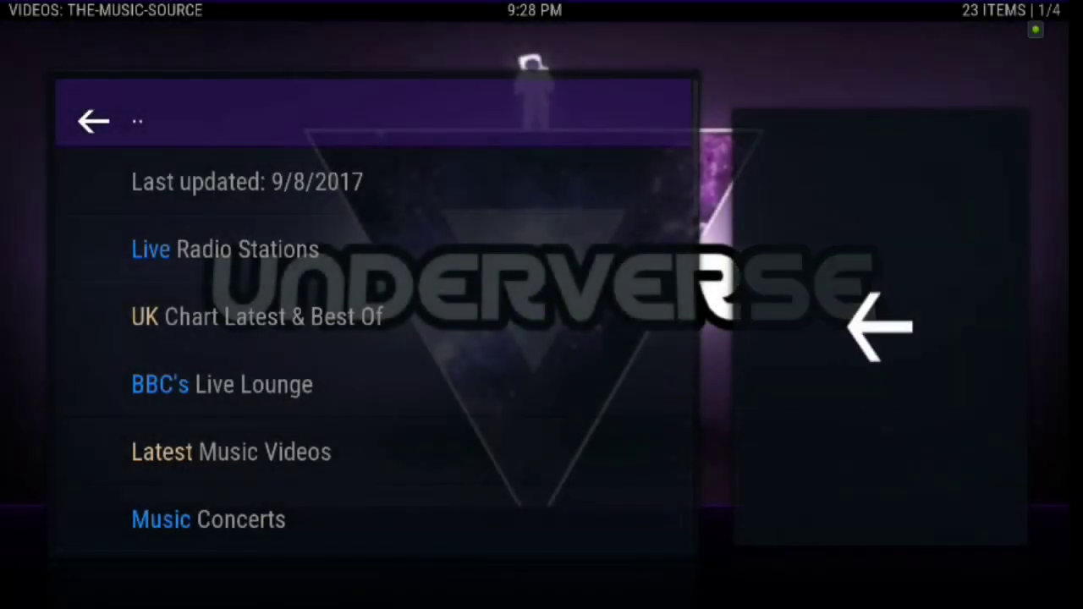
Scroll from Live Radio Stations through UK Chart, IPTV Music Channels and Compilations & Albums to Oldskool Bangers!
{"action": "key", "text": "Down"}
{"action": "key", "text": "Down"}
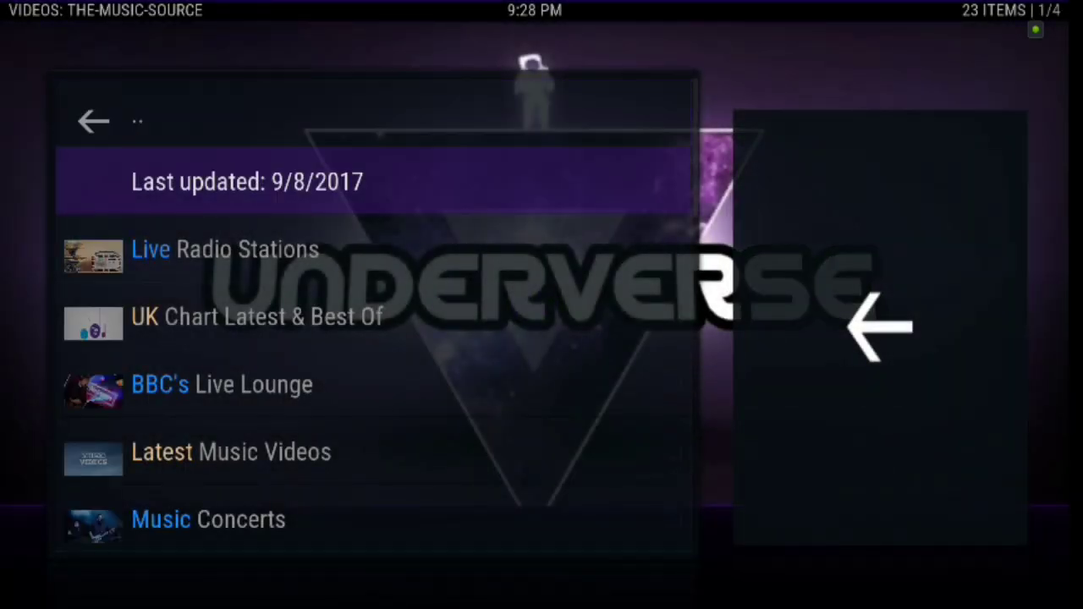
{"action": "key", "text": "Down"}
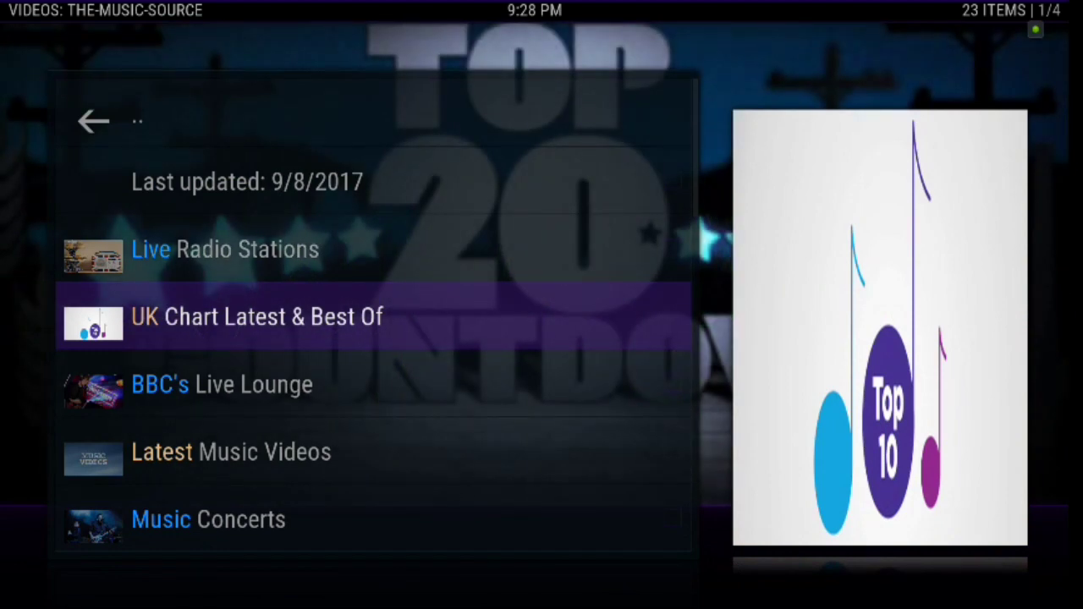
{"action": "key", "text": "Down"}
{"action": "key", "text": "Down"}
{"action": "key", "text": "Down"}
{"action": "key", "text": "Down"}
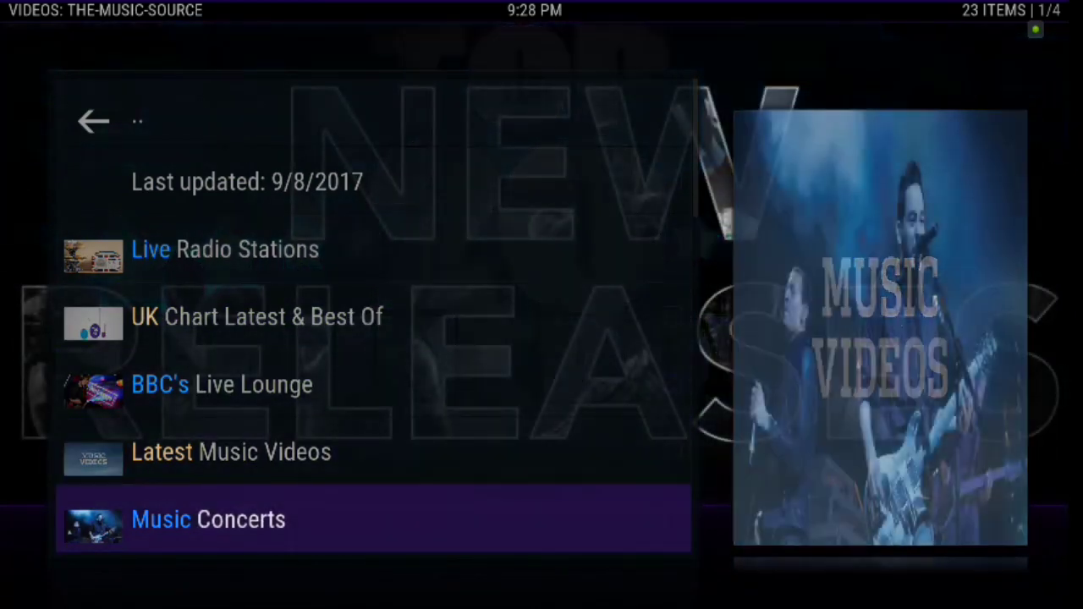
{"action": "key", "text": "Down"}
{"action": "key", "text": "Down"}
{"action": "key", "text": "Down"}
{"action": "key", "text": "Down"}
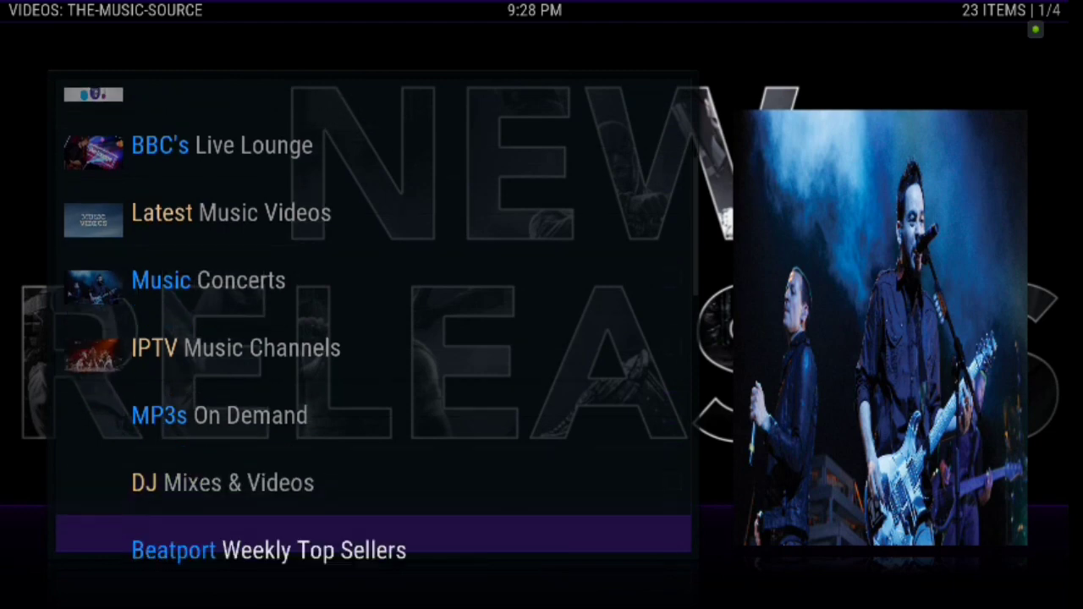
{"action": "key", "text": "Down"}
{"action": "key", "text": "Up"}
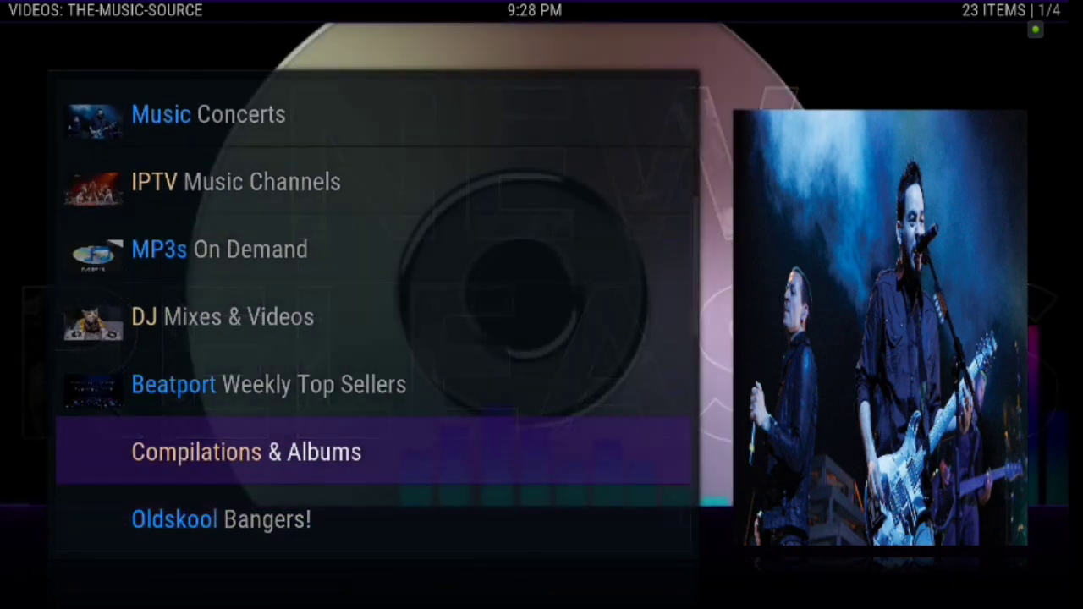
{"action": "key", "text": "Down"}
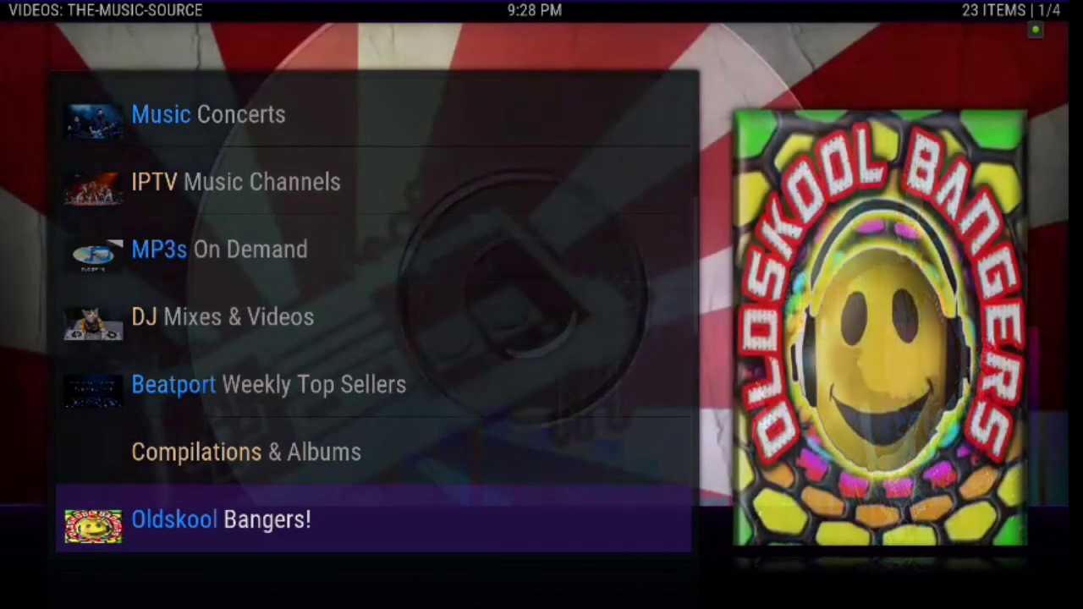
Continue through Artist Interviews, Pirate Archive Recordings, Karaoke Nights and Music Quiz down to Follow us
{"action": "key", "text": "Down"}
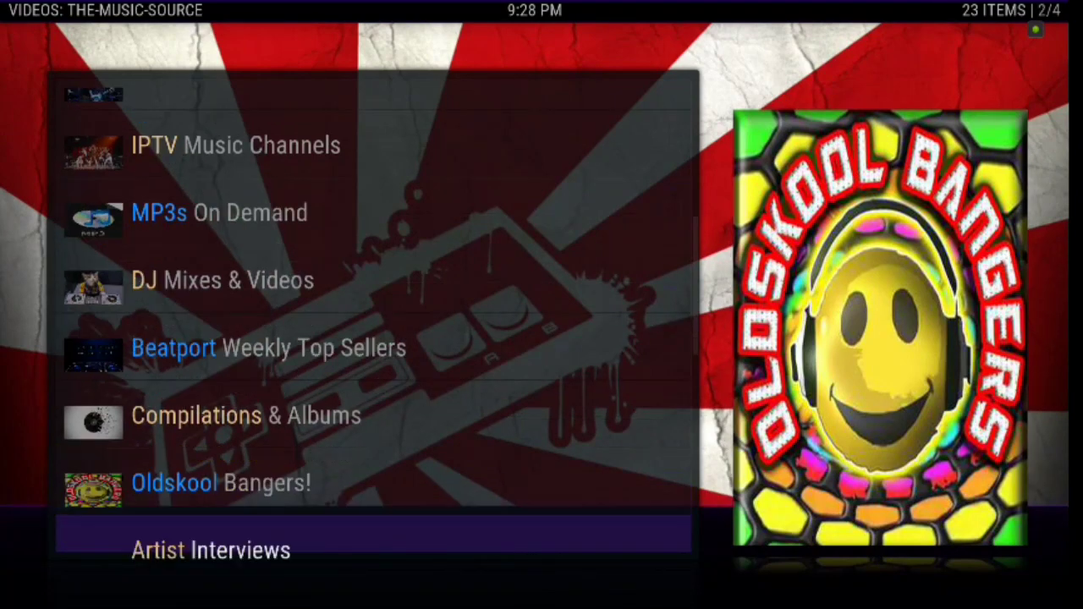
{"action": "key", "text": "Down"}
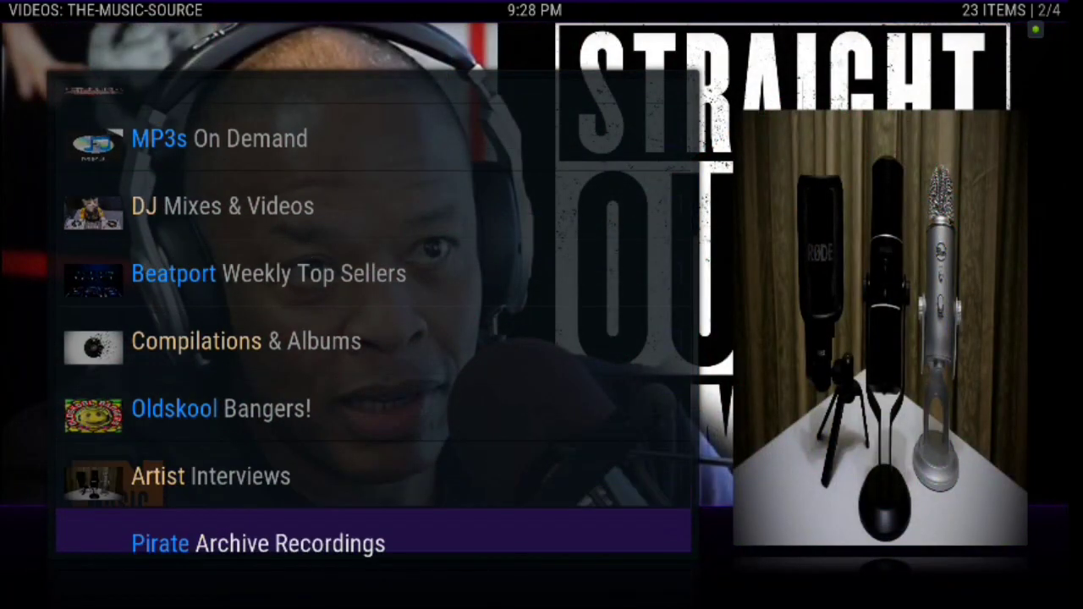
{"action": "key", "text": "Down"}
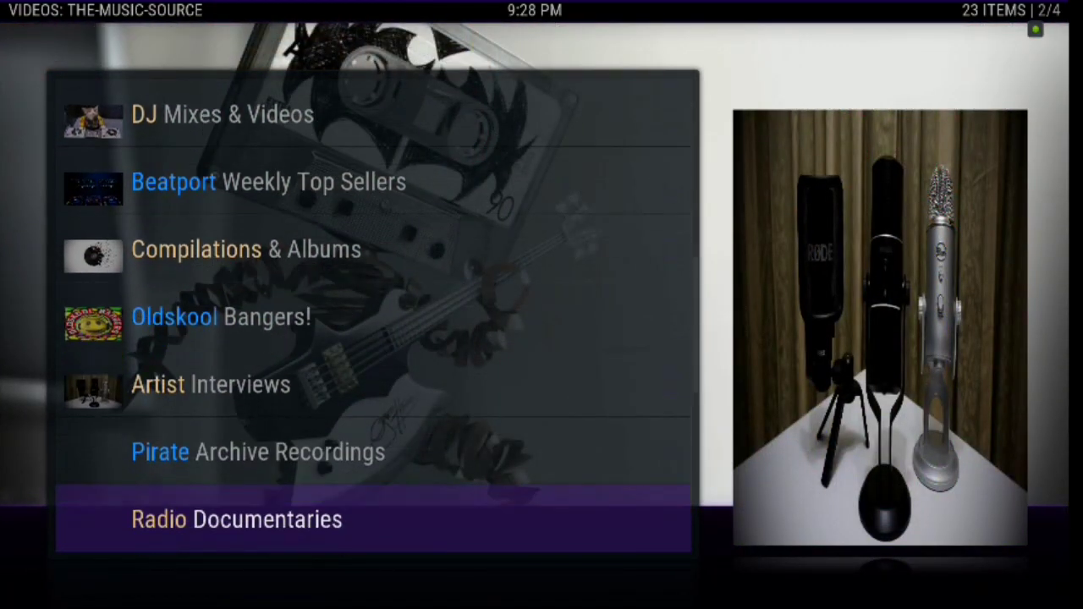
{"action": "key", "text": "Down"}
{"action": "key", "text": "Down"}
{"action": "key", "text": "Down"}
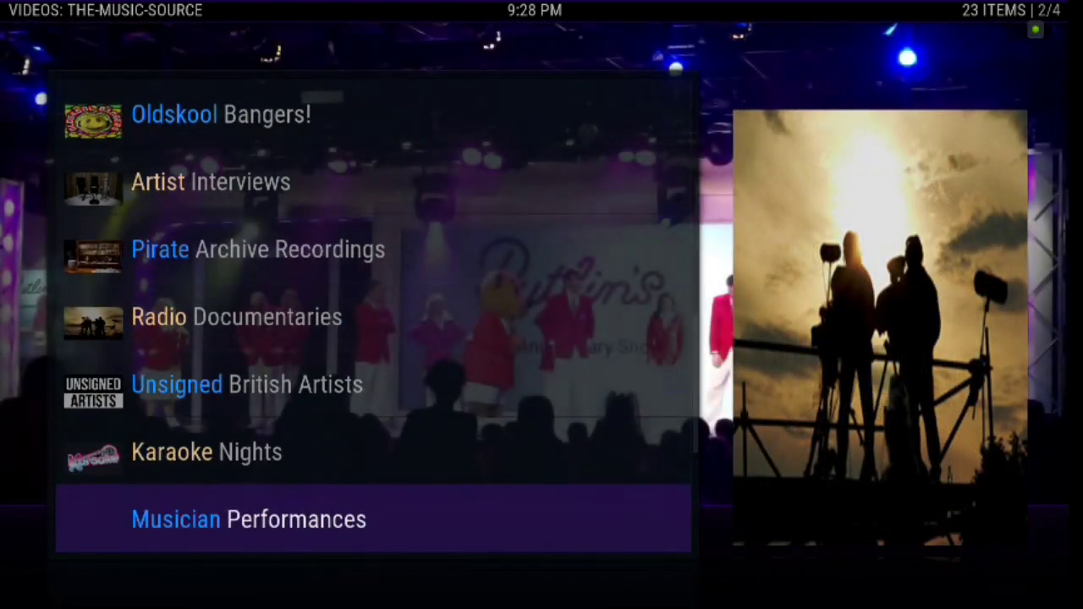
{"action": "key", "text": "Up"}
{"action": "key", "text": "Up"}
{"action": "key", "text": "Down"}
{"action": "key", "text": "Down"}
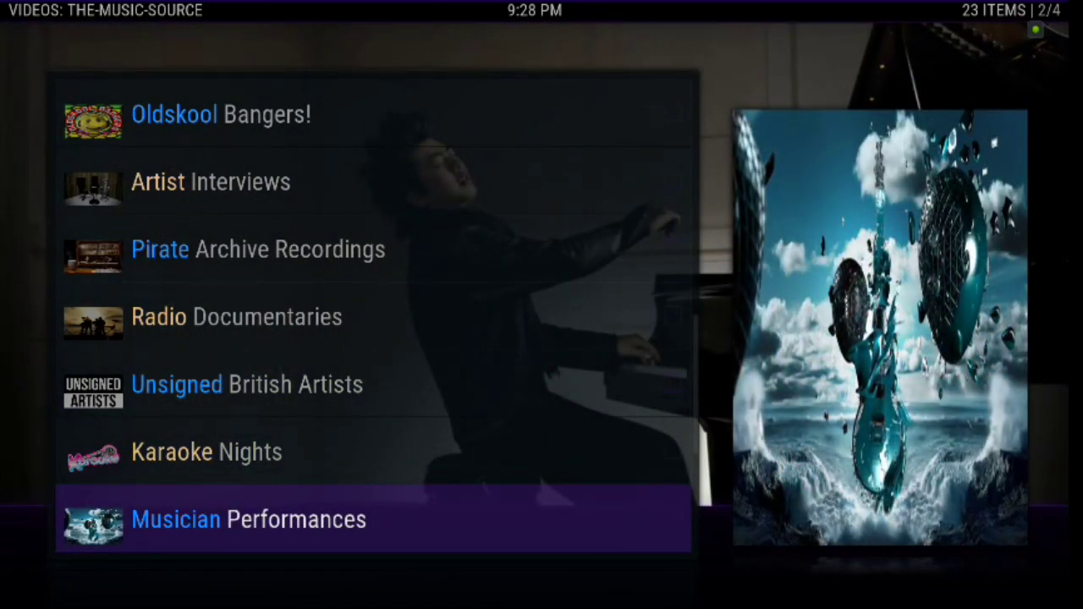
{"action": "key", "text": "Down"}
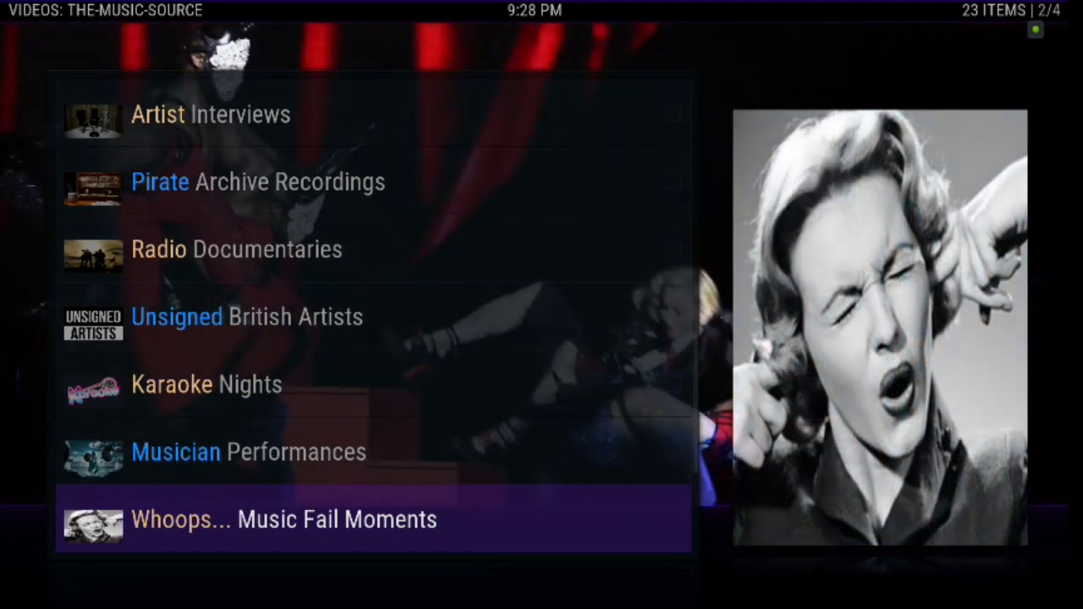
{"action": "key", "text": "Down"}
{"action": "key", "text": "Down"}
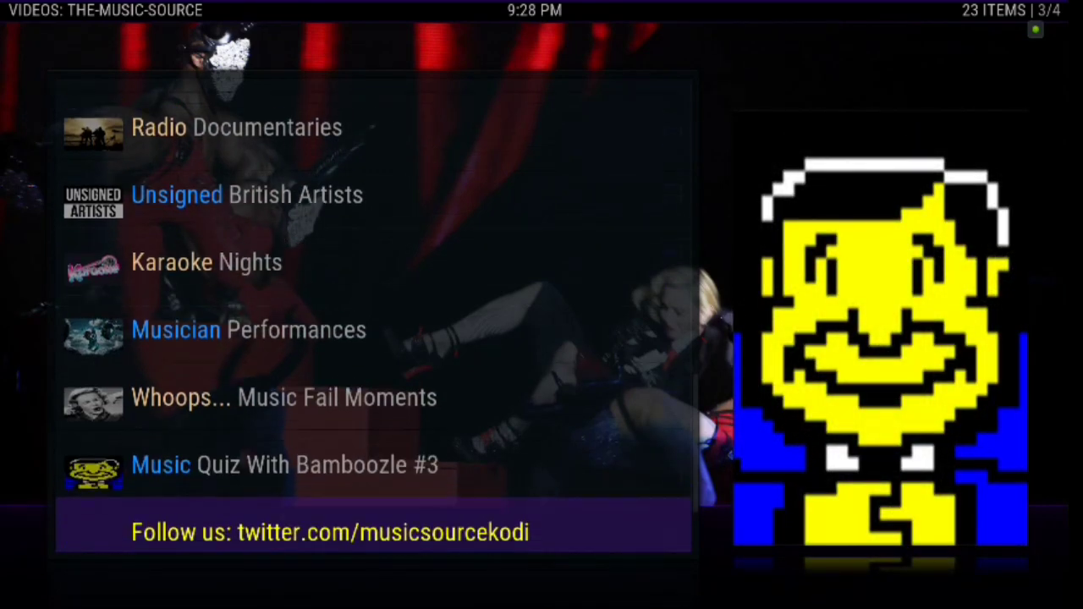
{"action": "key", "text": "Down"}
{"action": "key", "text": "Down"}
{"action": "key", "text": "Down"}
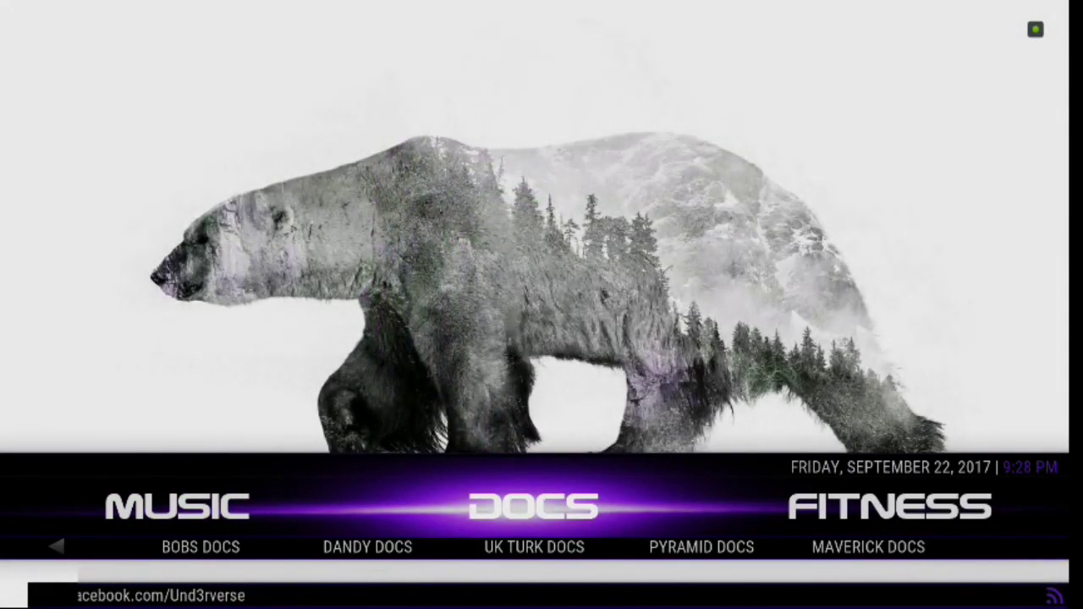
Browse the Docs add-ons MAVERICK, PYRAMID, UK TURK, DANDY and BOBS DOCS, then open ECHO DOCS
{"action": "key", "text": "Down"}
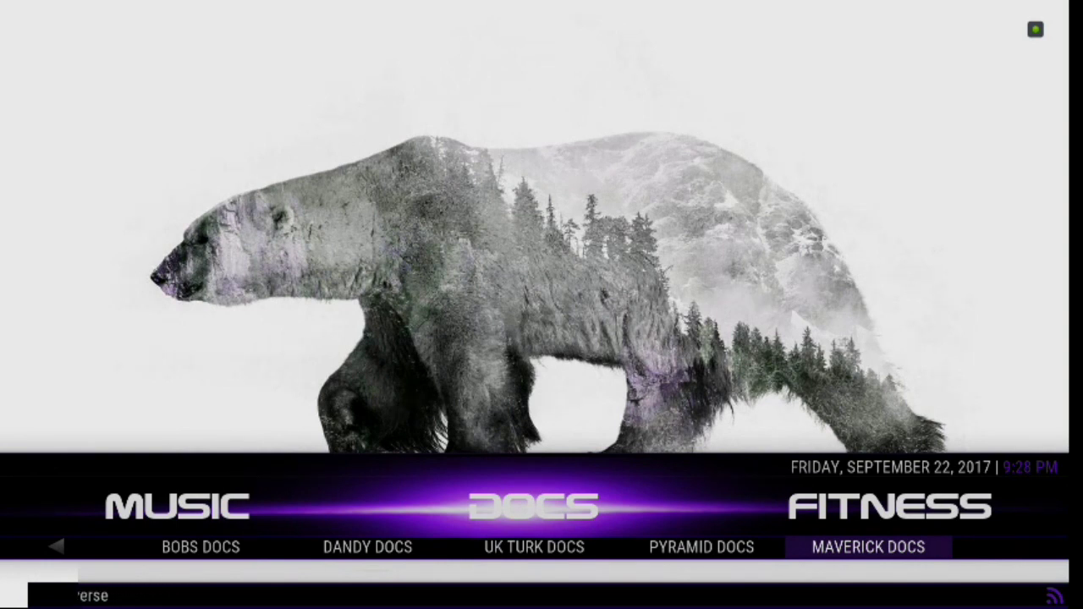
{"action": "key", "text": "Left"}
{"action": "key", "text": "Left"}
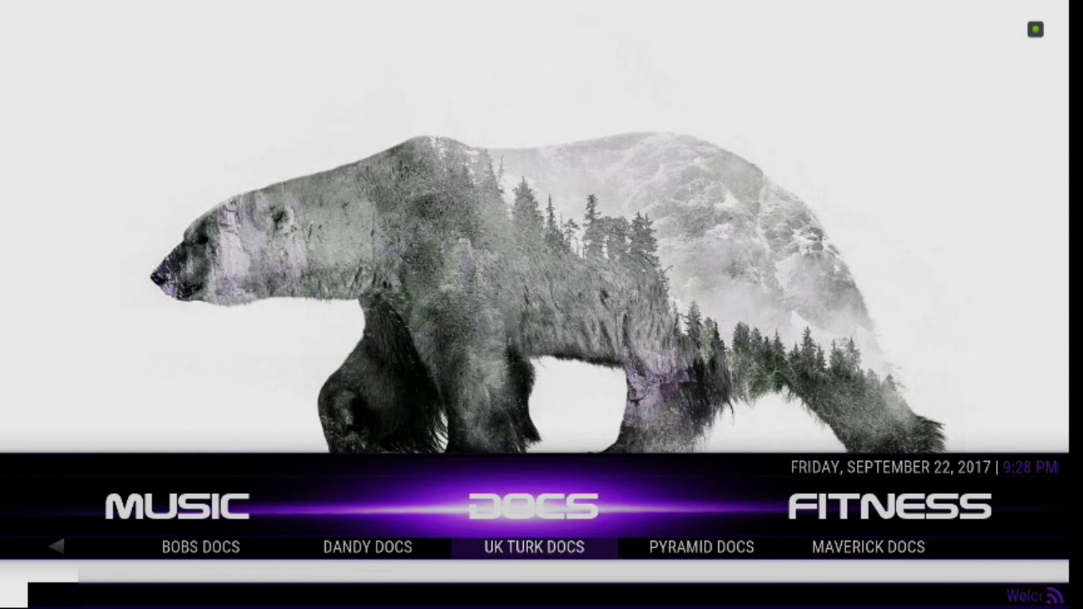
{"action": "key", "text": "Left"}
{"action": "key", "text": "Left"}
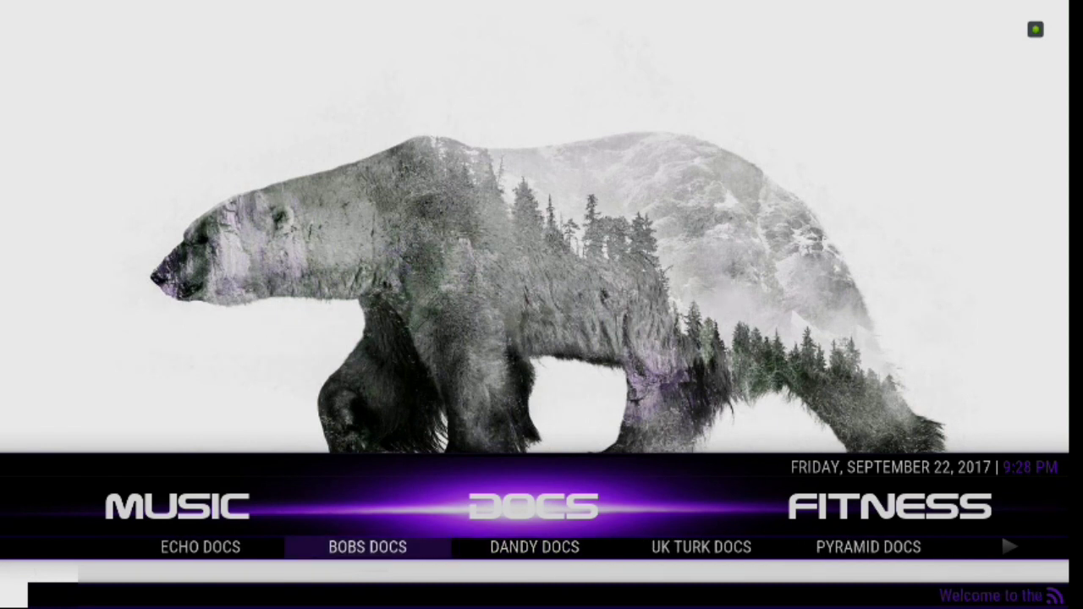
{"action": "key", "text": "Left"}
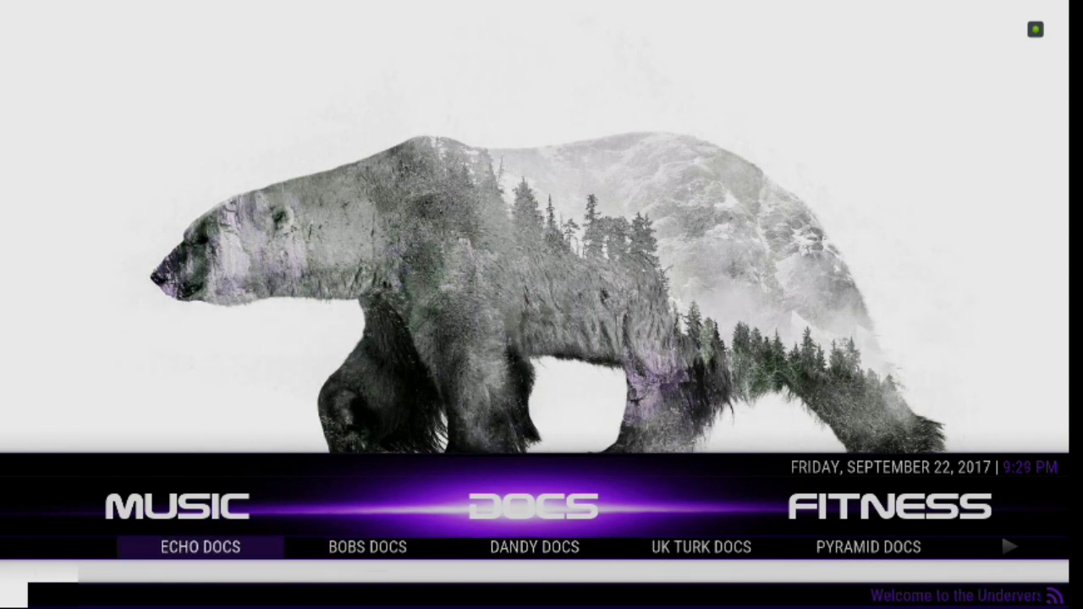
{"action": "key", "text": "Right"}
{"action": "key", "text": "Right"}
{"action": "key", "text": "Right"}
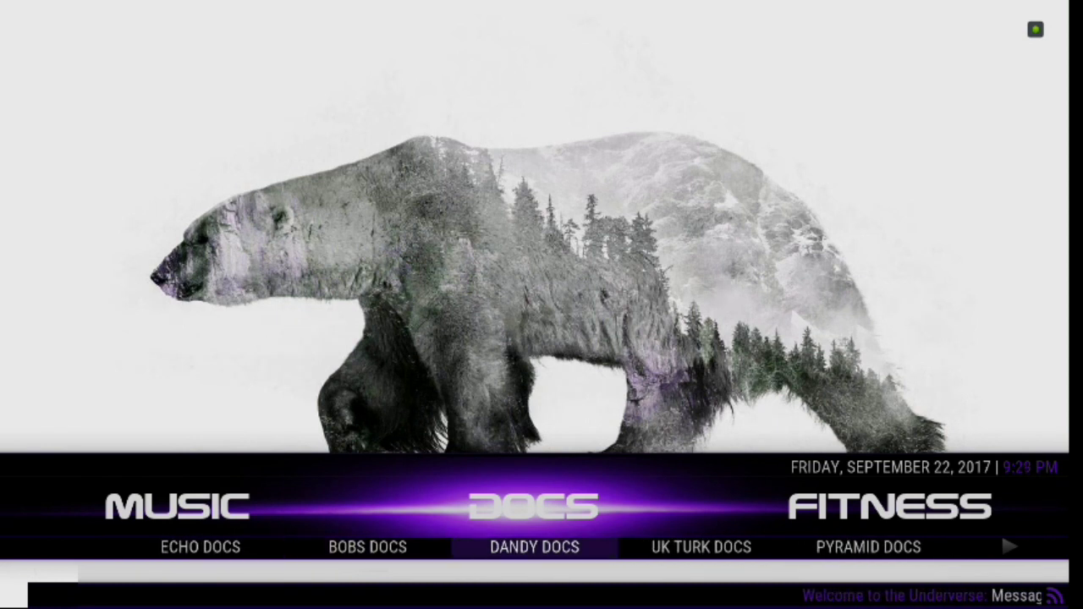
{"action": "key", "text": "Right"}
{"action": "key", "text": "Right"}
{"action": "key", "text": "Left"}
{"action": "key", "text": "Left"}
{"action": "key", "text": "Left"}
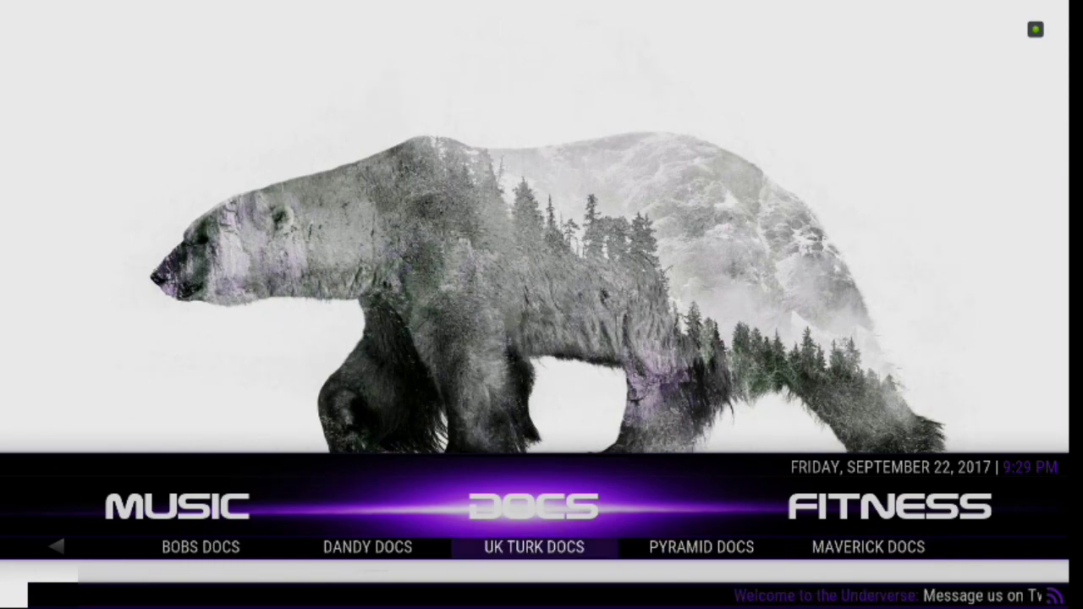
{"action": "key", "text": "Left"}
{"action": "key", "text": "Up"}
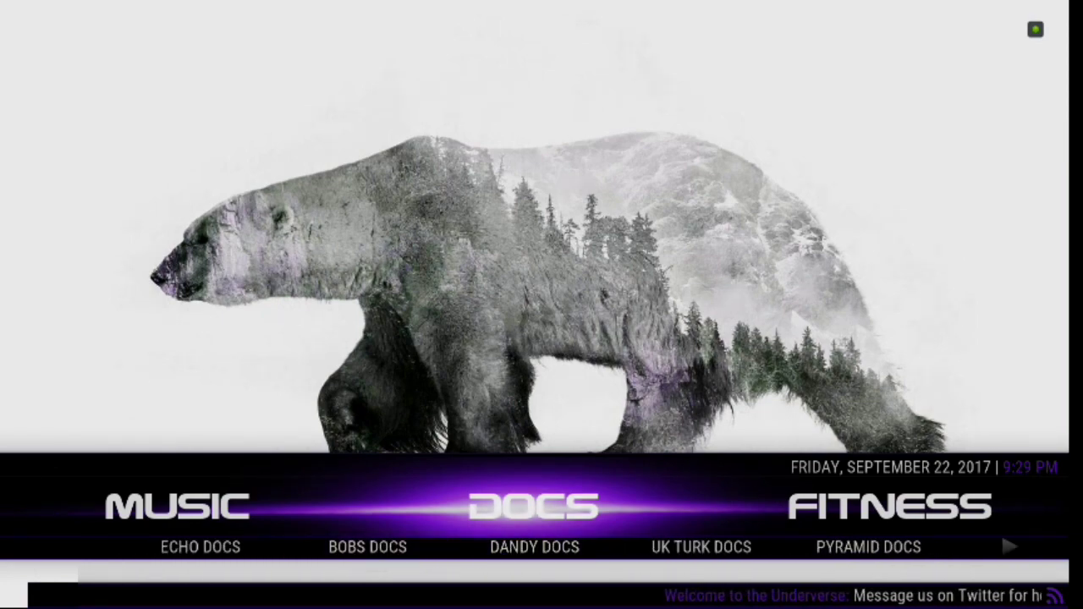
{"action": "key", "text": "Return"}
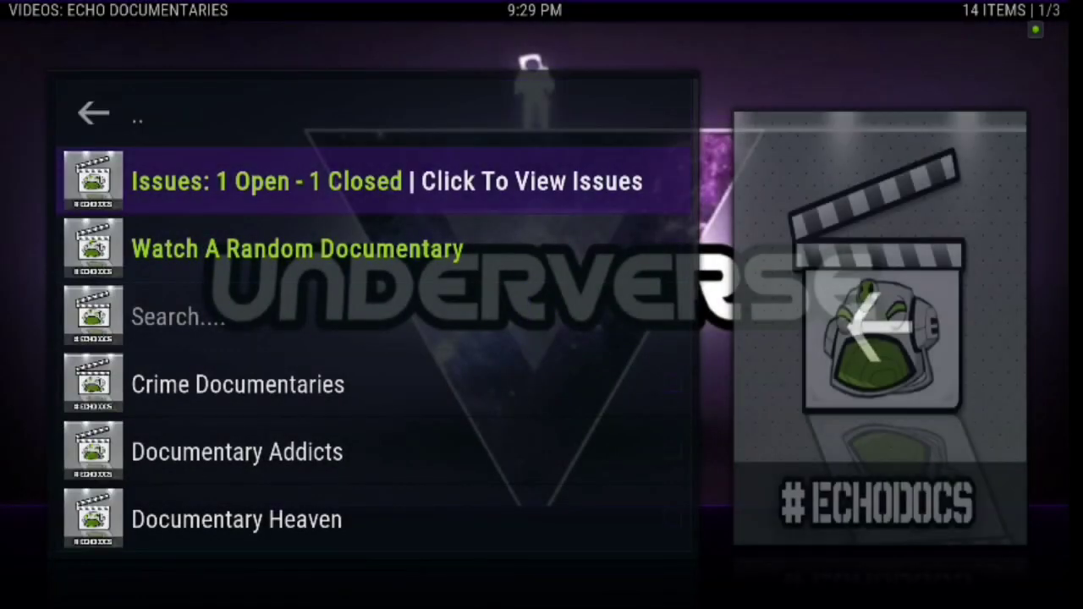
Scroll Echo Documentaries past Documentary Heaven and Documentary Lovers to the end, then go back home
{"action": "key", "text": "Down"}
{"action": "key", "text": "Down"}
{"action": "key", "text": "Down"}
{"action": "key", "text": "Down"}
{"action": "key", "text": "Down"}
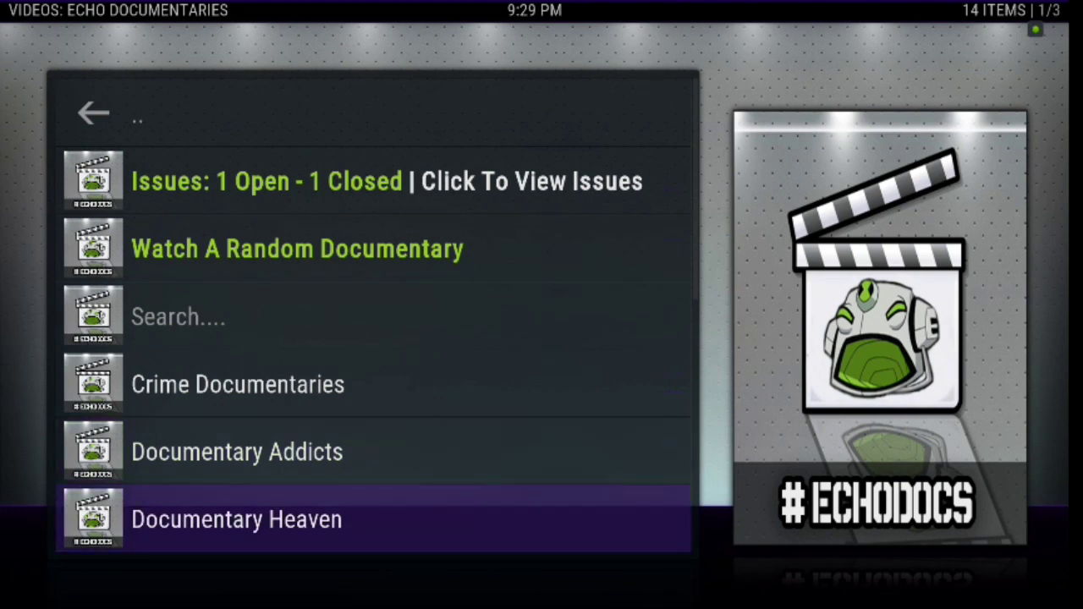
{"action": "key", "text": "Down"}
{"action": "key", "text": "Down"}
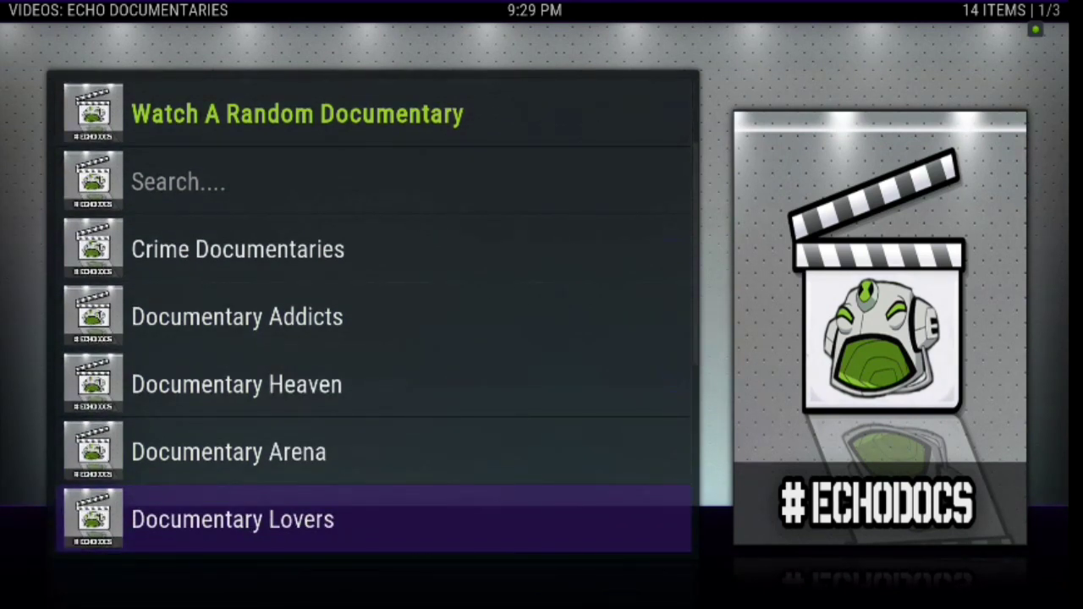
{"action": "key", "text": "Down"}
{"action": "key", "text": "Down"}
{"action": "key", "text": "Down"}
{"action": "key", "text": "Down"}
{"action": "key", "text": "Down"}
{"action": "key", "text": "Down"}
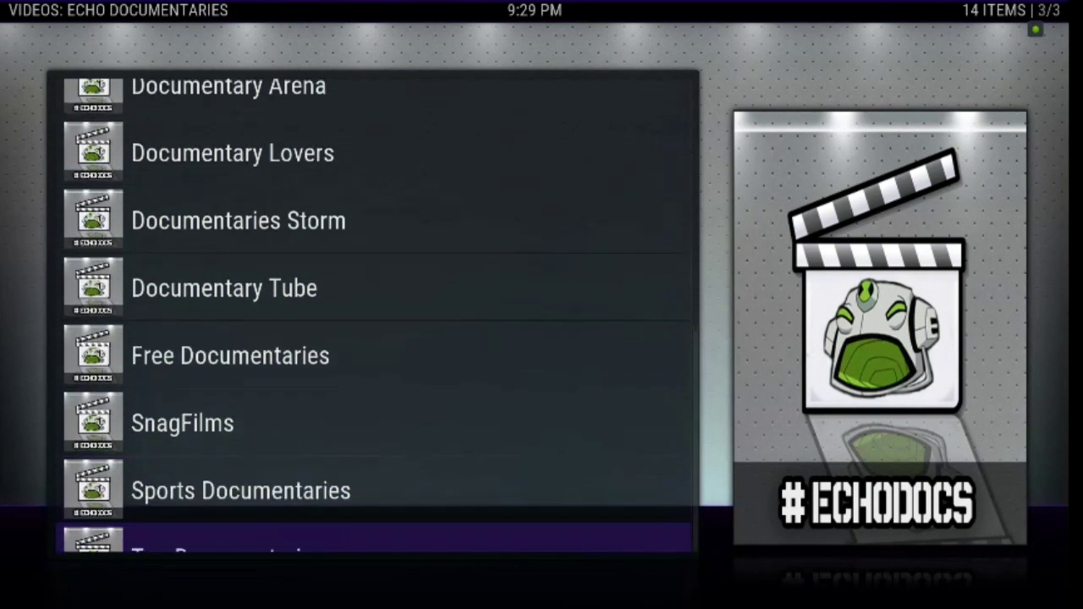
{"action": "key", "text": "Down"}
{"action": "key", "text": "Down"}
{"action": "key", "text": "Down"}
{"action": "key", "text": "Down"}
{"action": "key", "text": "Down"}
{"action": "key", "text": "Down"}
{"action": "key", "text": "Down"}
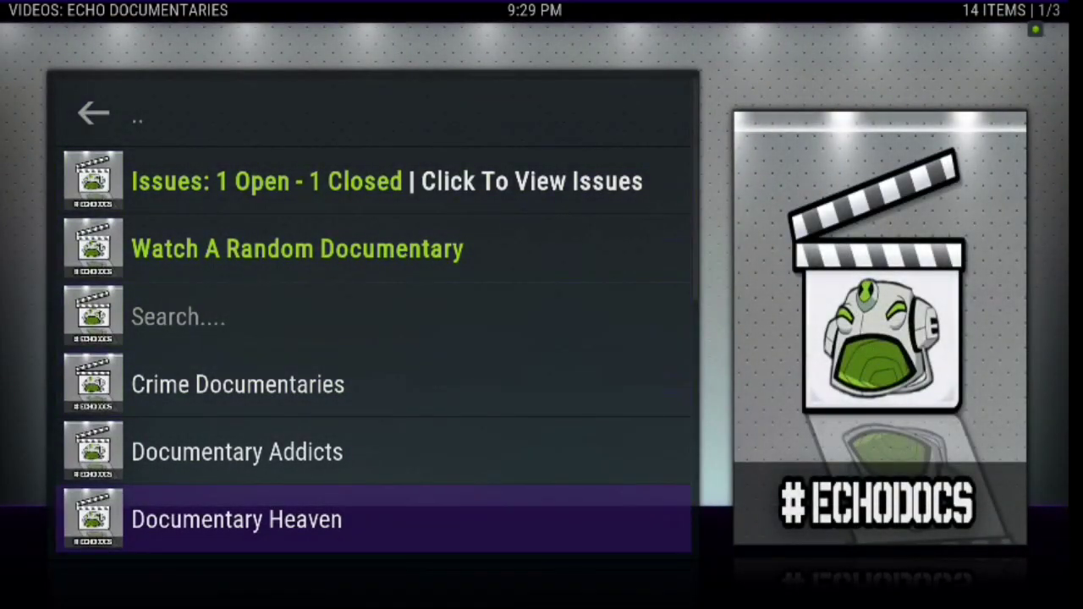
{"action": "key", "text": "Escape"}
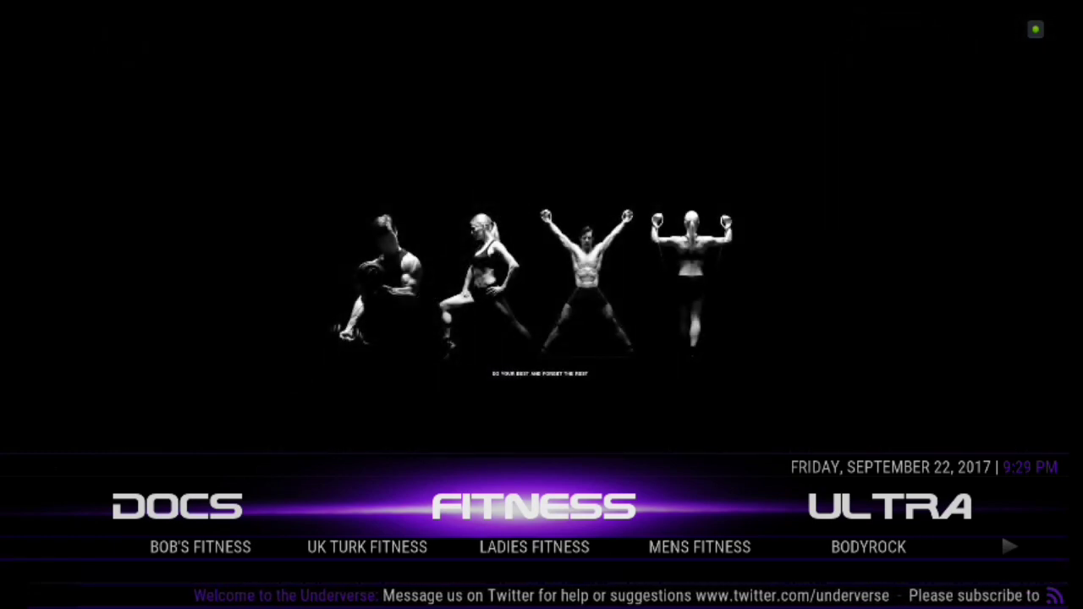
Enter the FITNESS shortcuts and step across to LADIES FITNESS
{"action": "key", "text": "Down"}
{"action": "key", "text": "Left"}
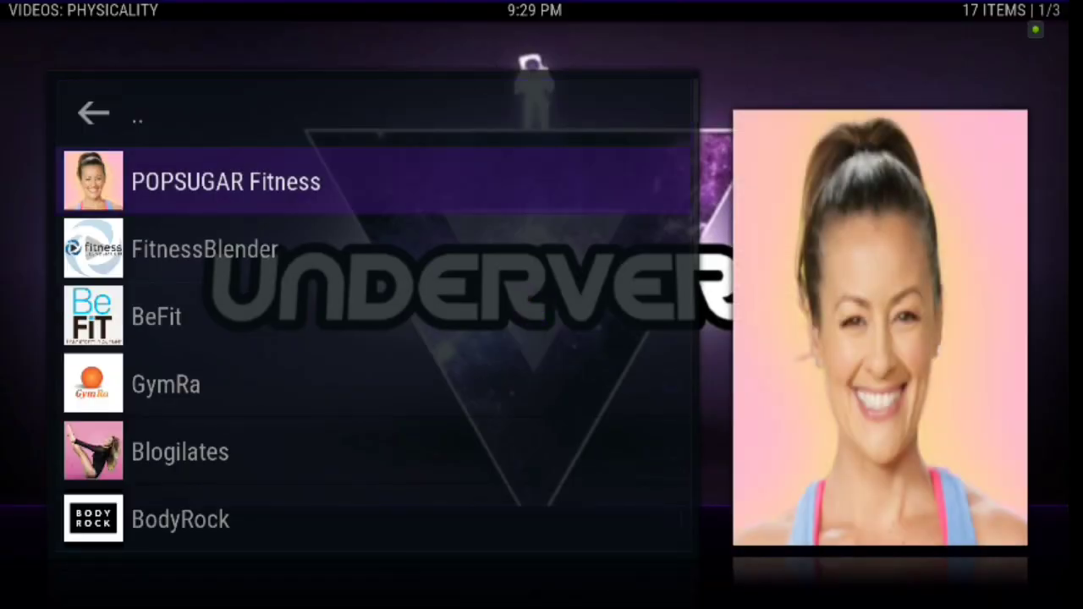
Scroll the Physicality channels past BodyRock, Lauren Hefez and Tone It Up to Amanda Russel
{"action": "key", "text": "Down"}
{"action": "key", "text": "Down"}
{"action": "key", "text": "Down"}
{"action": "key", "text": "Down"}
{"action": "key", "text": "Down"}
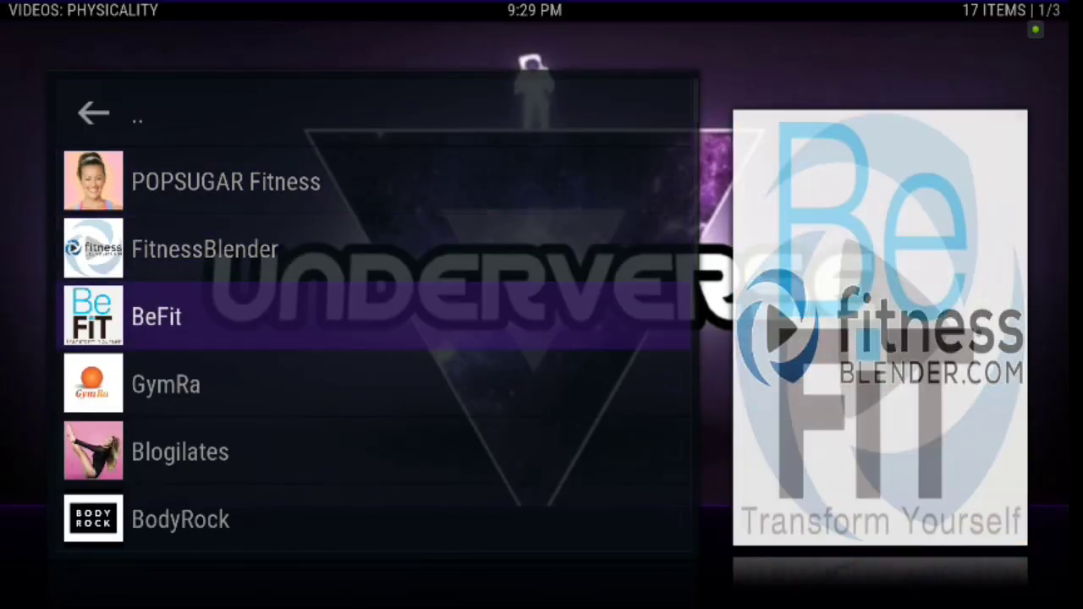
{"action": "key", "text": "Down"}
{"action": "key", "text": "Down"}
{"action": "key", "text": "Down"}
{"action": "key", "text": "Down"}
{"action": "key", "text": "Down"}
{"action": "key", "text": "Down"}
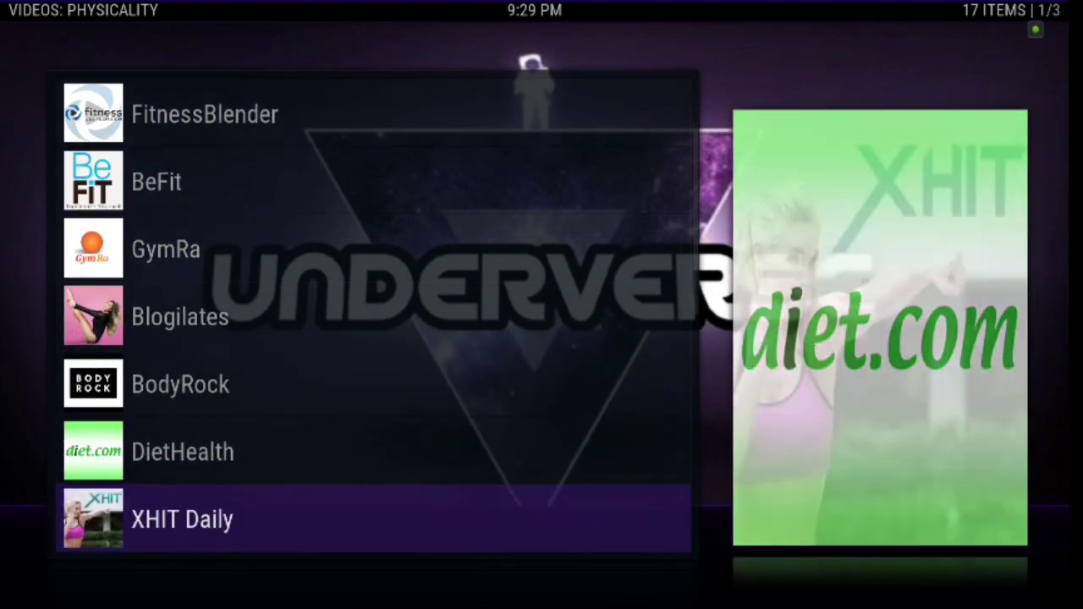
{"action": "key", "text": "Up"}
{"action": "key", "text": "Up"}
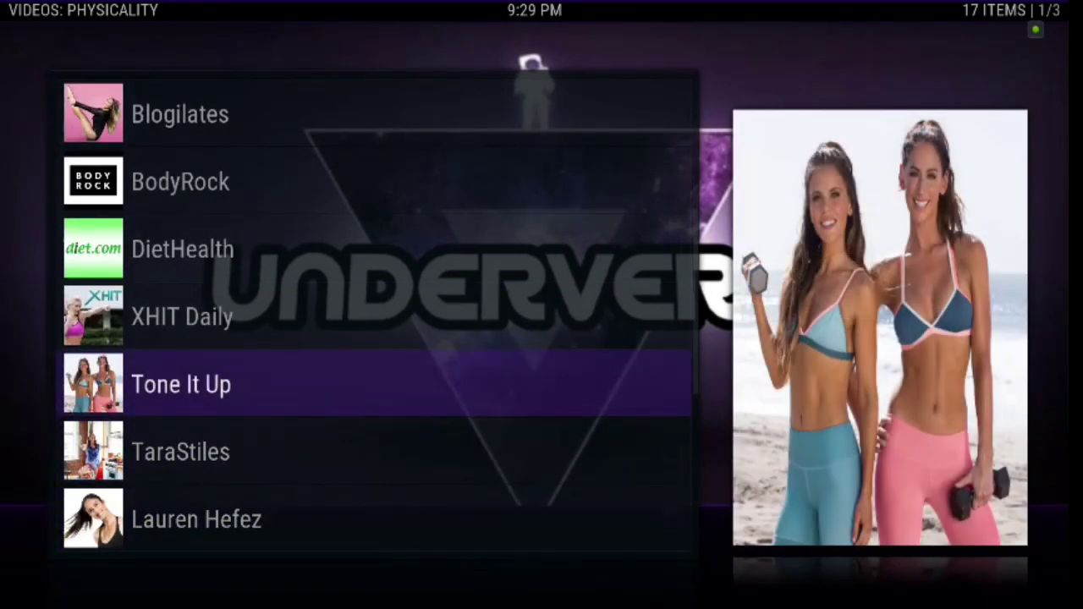
{"action": "key", "text": "Down"}
{"action": "key", "text": "Down"}
{"action": "key", "text": "Down"}
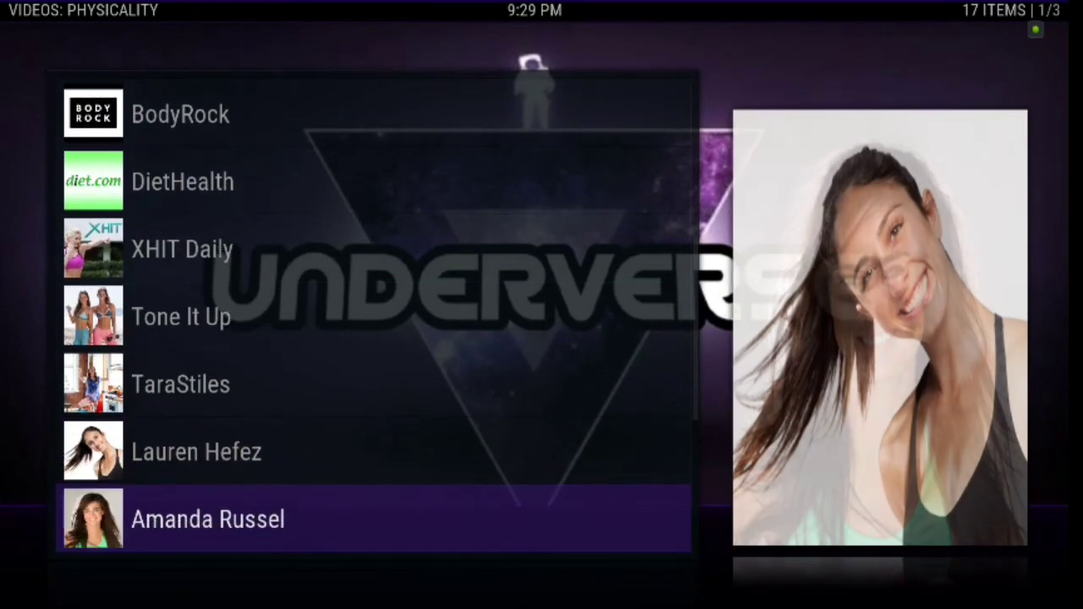
Move down to Sarah Fit, then return from Videos to the home screen's WIZARD category
{"action": "key", "text": "Down"}
{"action": "key", "text": "Down"}
{"action": "key", "text": "Down"}
{"action": "key", "text": "Down"}
{"action": "key", "text": "Down"}
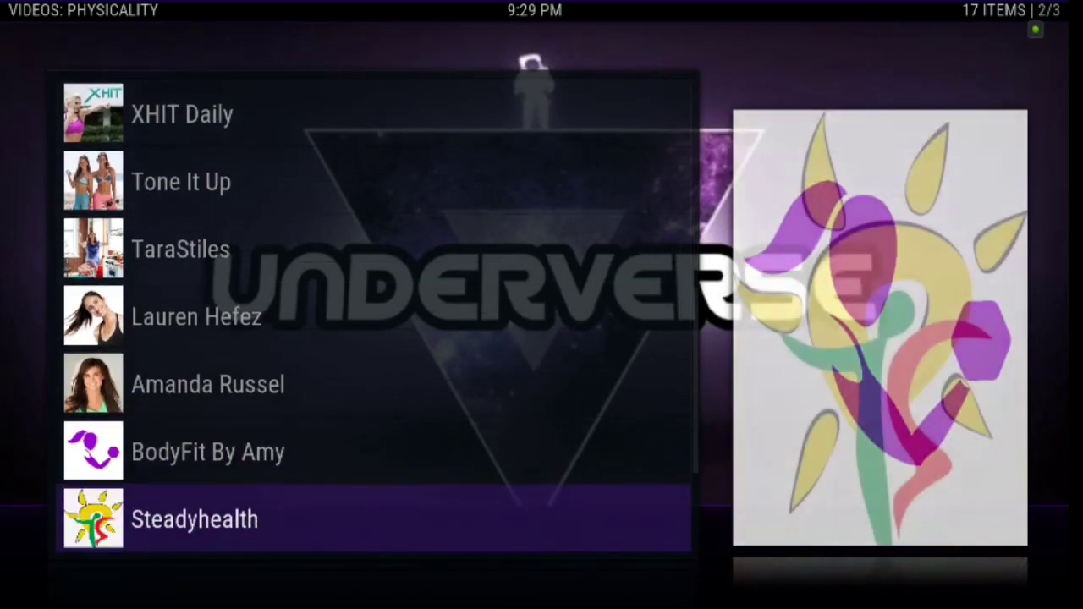
{"action": "key", "text": "Down"}
{"action": "key", "text": "Down"}
{"action": "key", "text": "Down"}
{"action": "key", "text": "Down"}
{"action": "key", "text": "Down"}
{"action": "key", "text": "Down"}
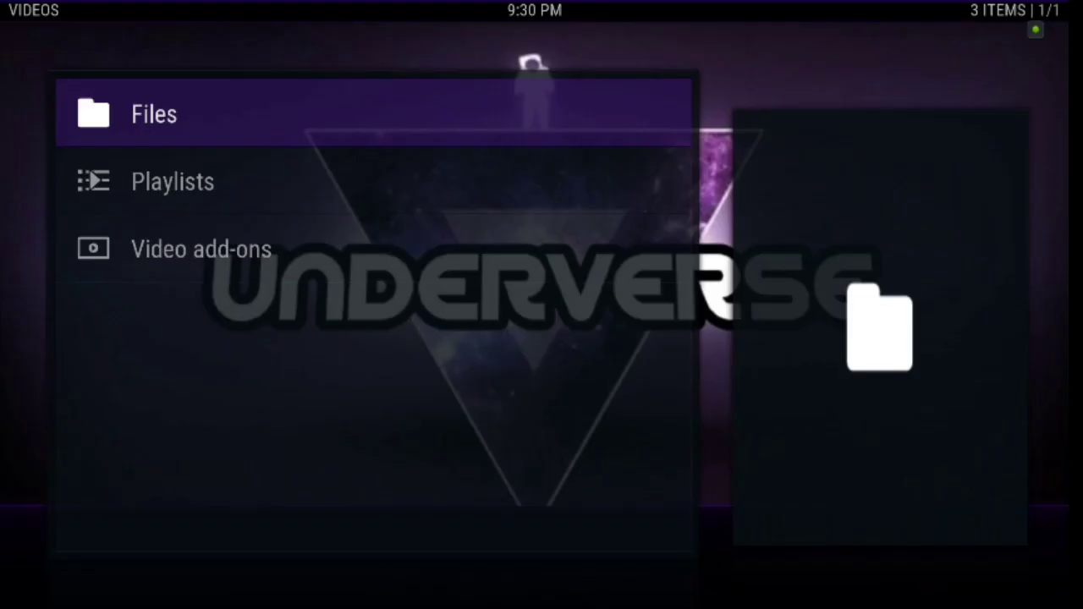
{"action": "key", "text": "Up"}
{"action": "key", "text": "Up"}
{"action": "key", "text": "Down"}
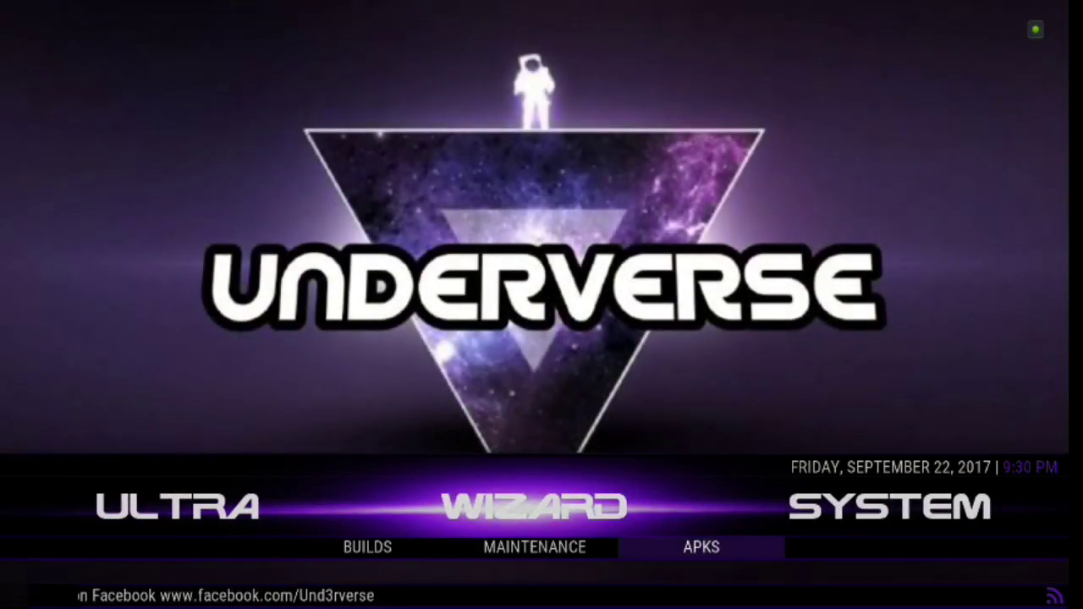
Open the Underverse Wizard from the WIZARD row's APKs shortcut, past Builds and Maintenance
{"action": "key", "text": "Left"}
{"action": "key", "text": "Left"}
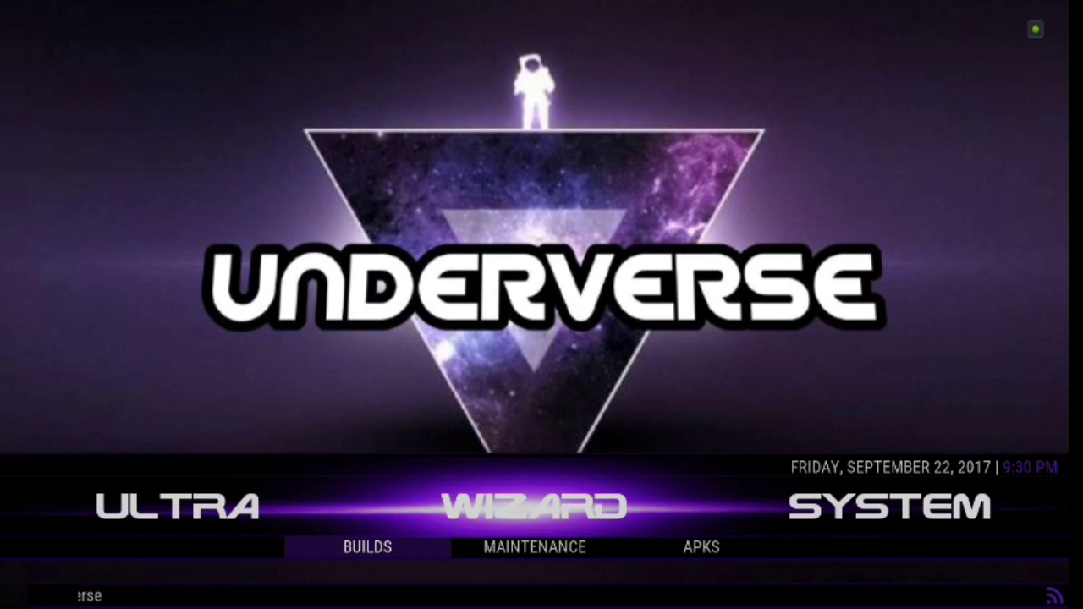
{"action": "key", "text": "Right"}
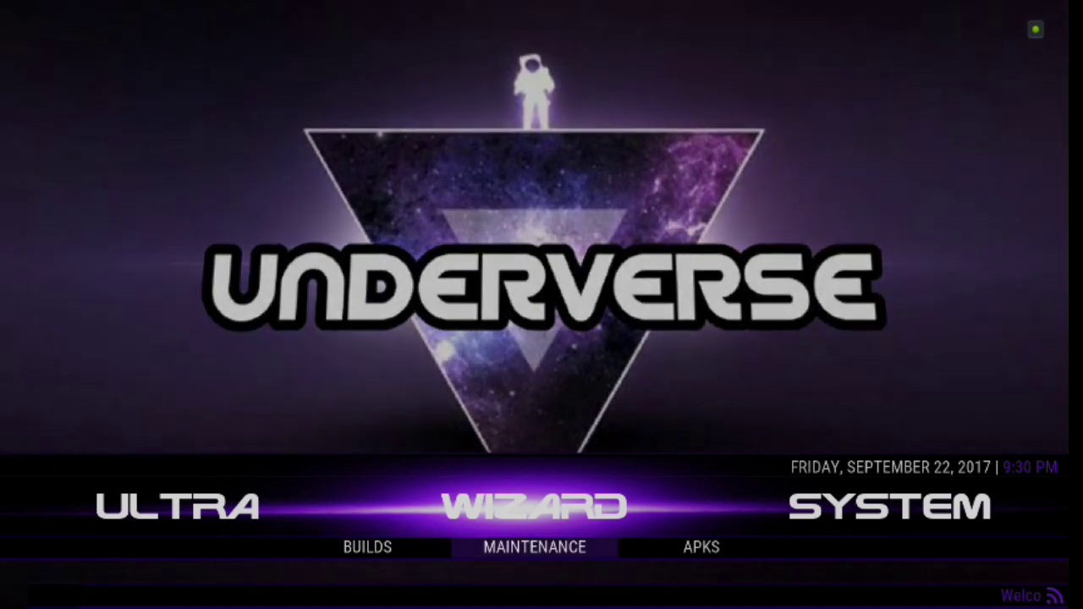
{"action": "key", "text": "Right"}
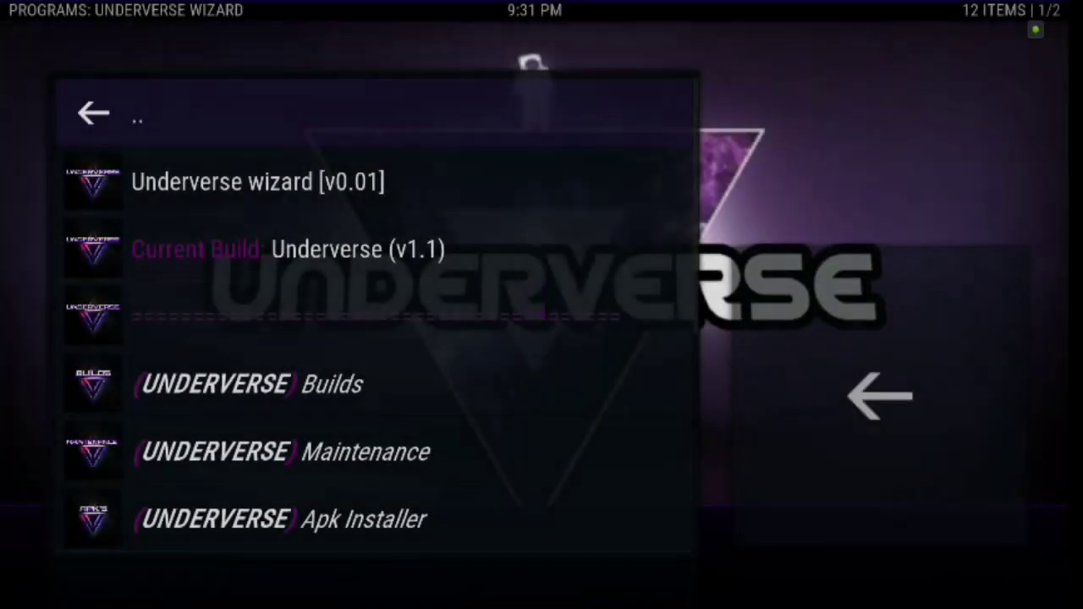
Look through the wizard options down to Save Data, then open (UNDERVERSE) Apk Installer
{"action": "key", "text": "Down"}
{"action": "key", "text": "Down"}
{"action": "key", "text": "Down"}
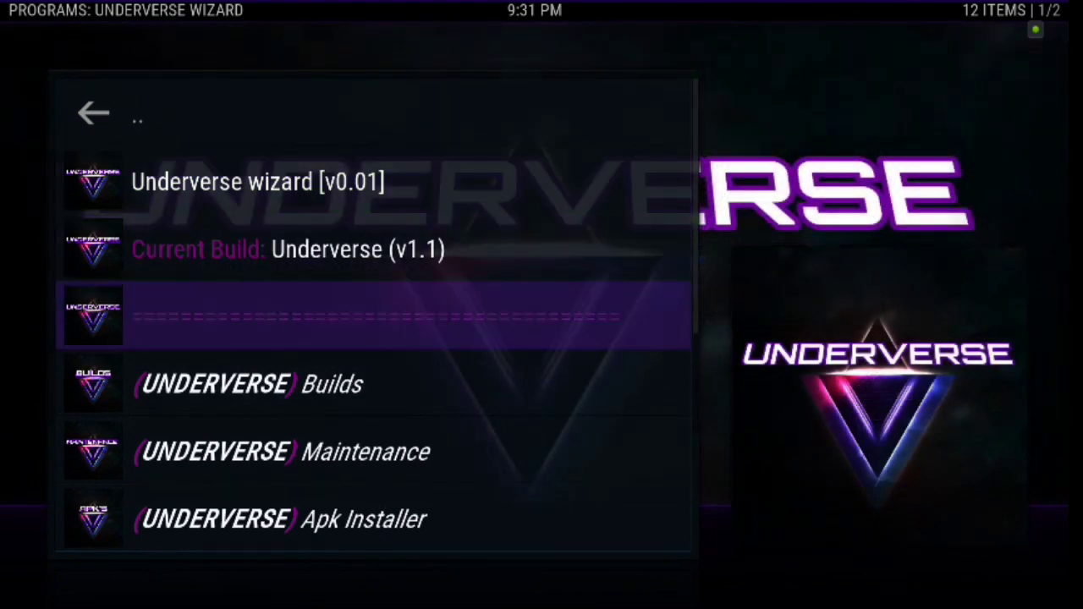
{"action": "key", "text": "Down"}
{"action": "key", "text": "Down"}
{"action": "key", "text": "Down"}
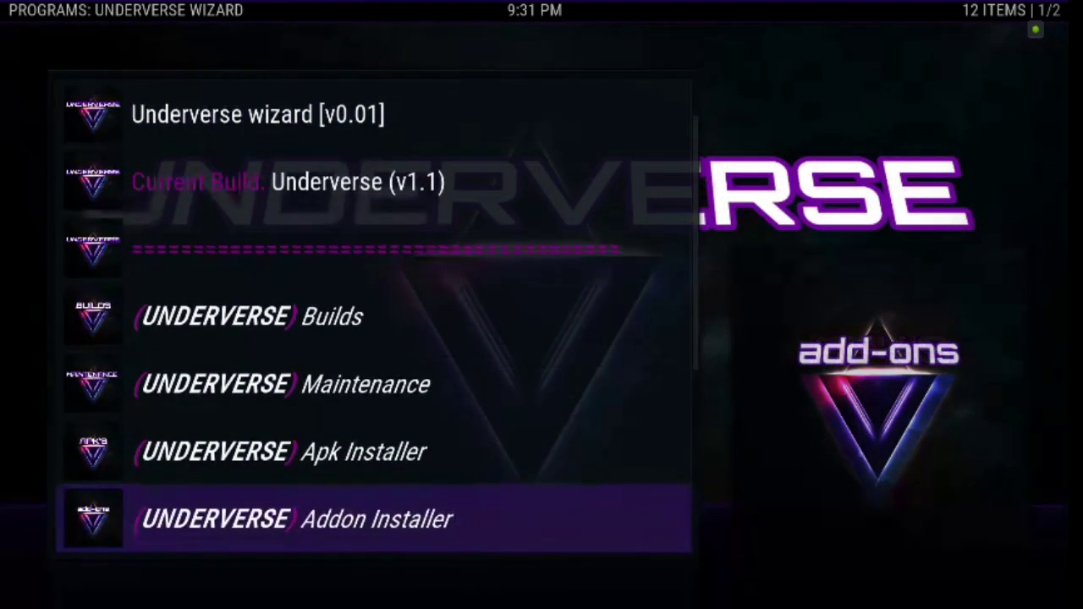
{"action": "key", "text": "Up"}
{"action": "key", "text": "Down"}
{"action": "key", "text": "Down"}
{"action": "key", "text": "Down"}
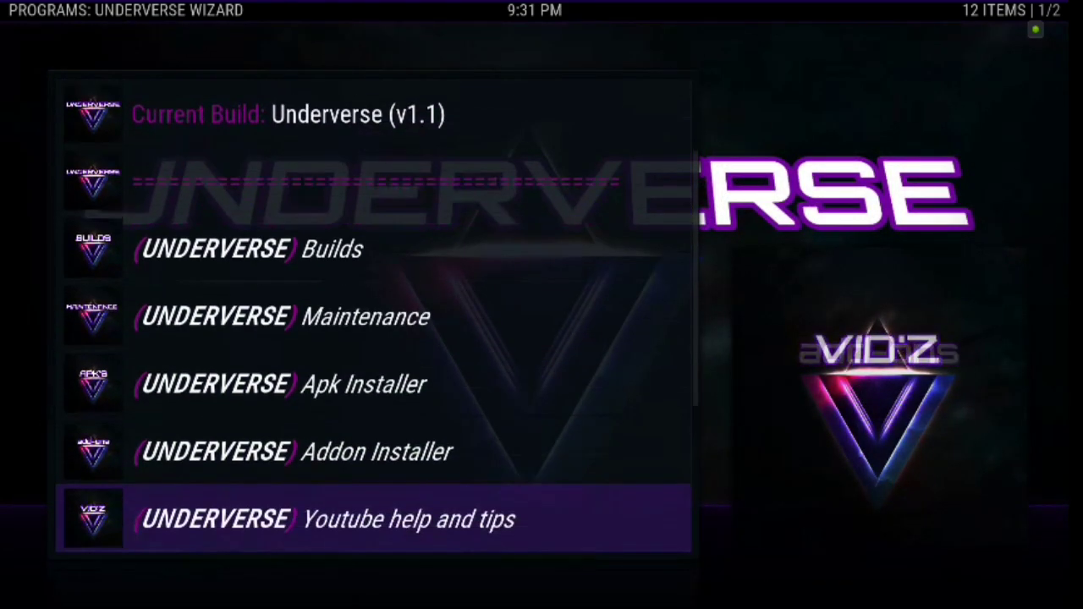
{"action": "key", "text": "Up"}
{"action": "key", "text": "Up"}
{"action": "key", "text": "Up"}
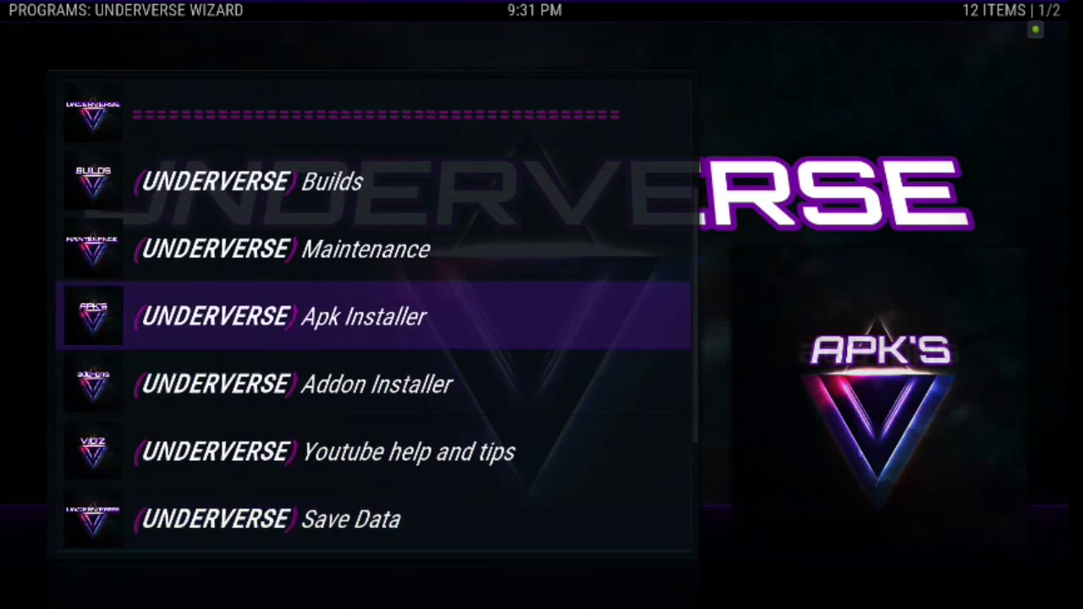
{"action": "key", "text": "Return"}
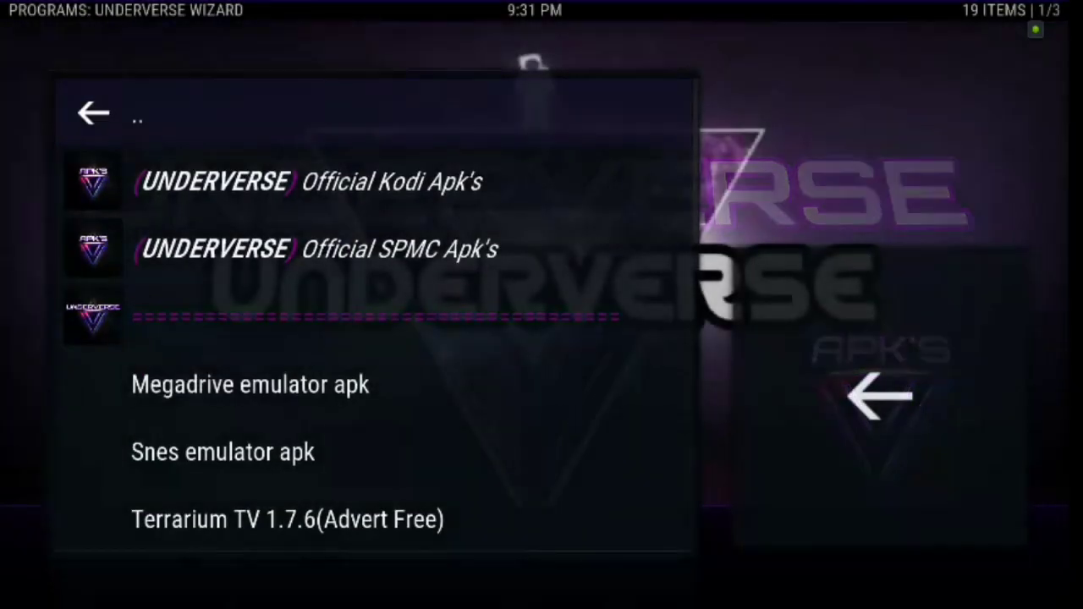
Browse the APK list through Megadrive and Snes emulators, LiveLounge, Mobdro and Mx Player
{"action": "key", "text": "Down"}
{"action": "key", "text": "Down"}
{"action": "key", "text": "Down"}
{"action": "key", "text": "Down"}
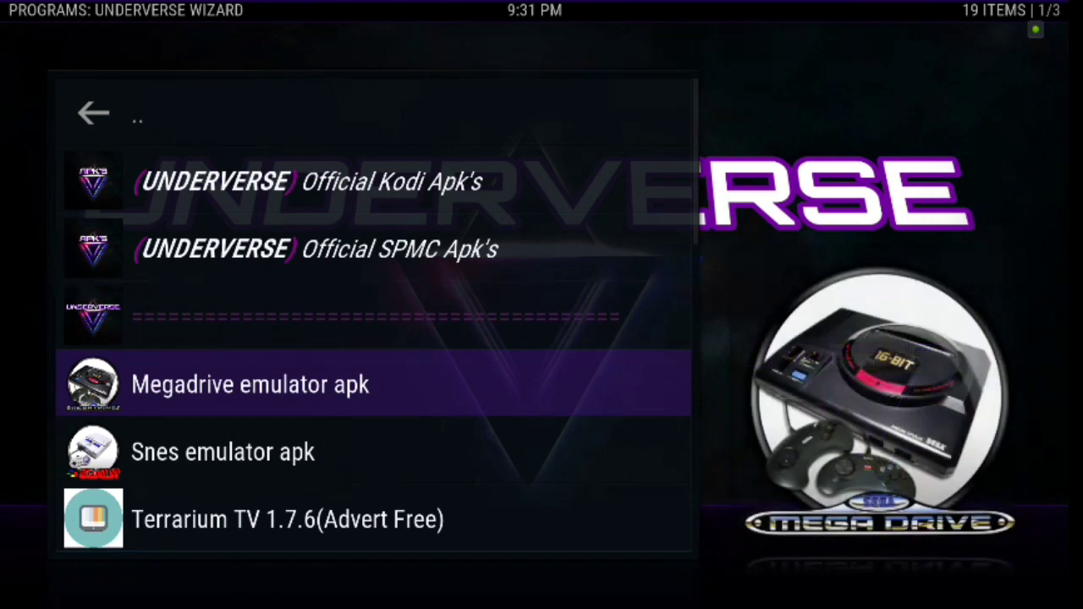
{"action": "key", "text": "Down"}
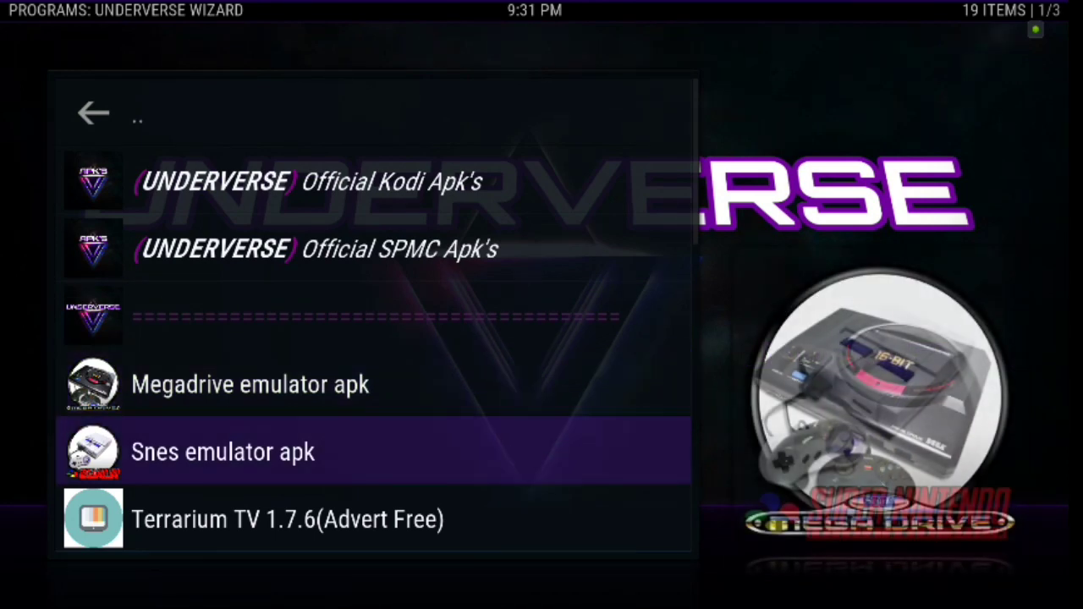
{"action": "key", "text": "Down"}
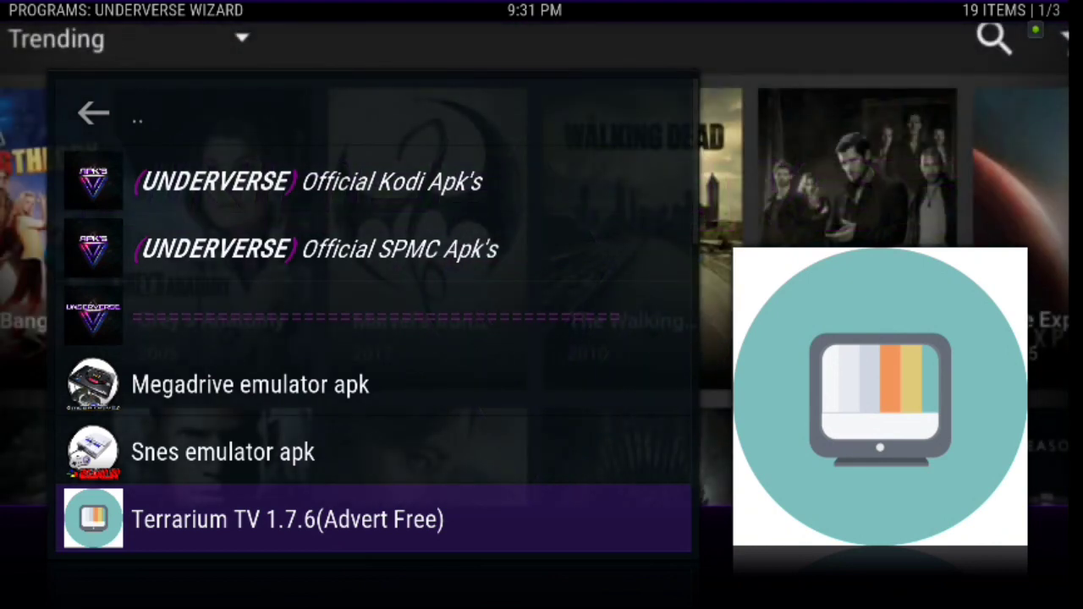
{"action": "key", "text": "Down"}
{"action": "key", "text": "Down"}
{"action": "key", "text": "Down"}
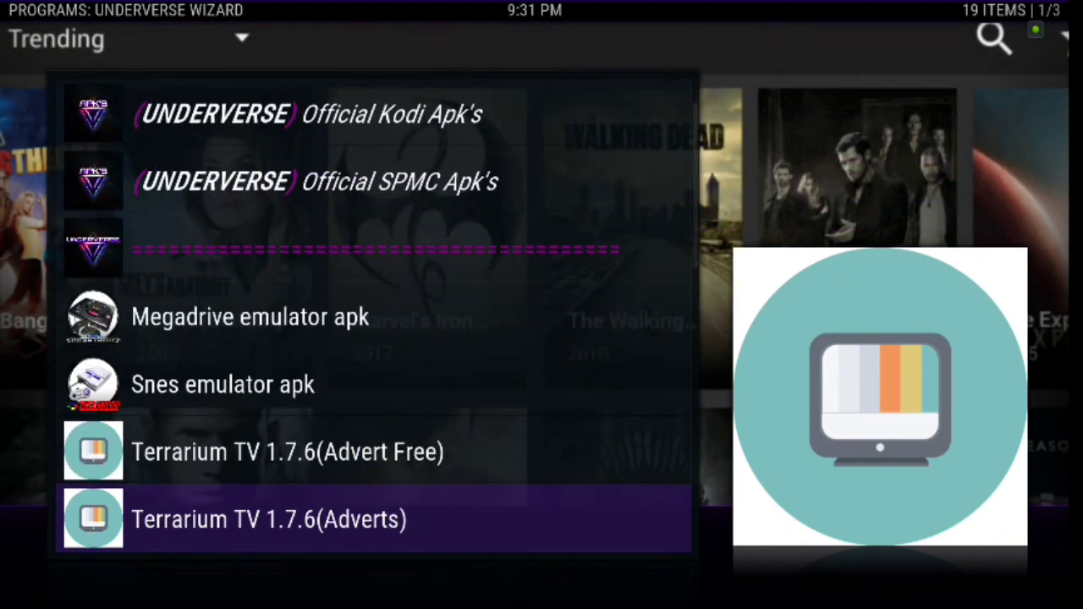
{"action": "key", "text": "Down"}
{"action": "key", "text": "Down"}
{"action": "key", "text": "Down"}
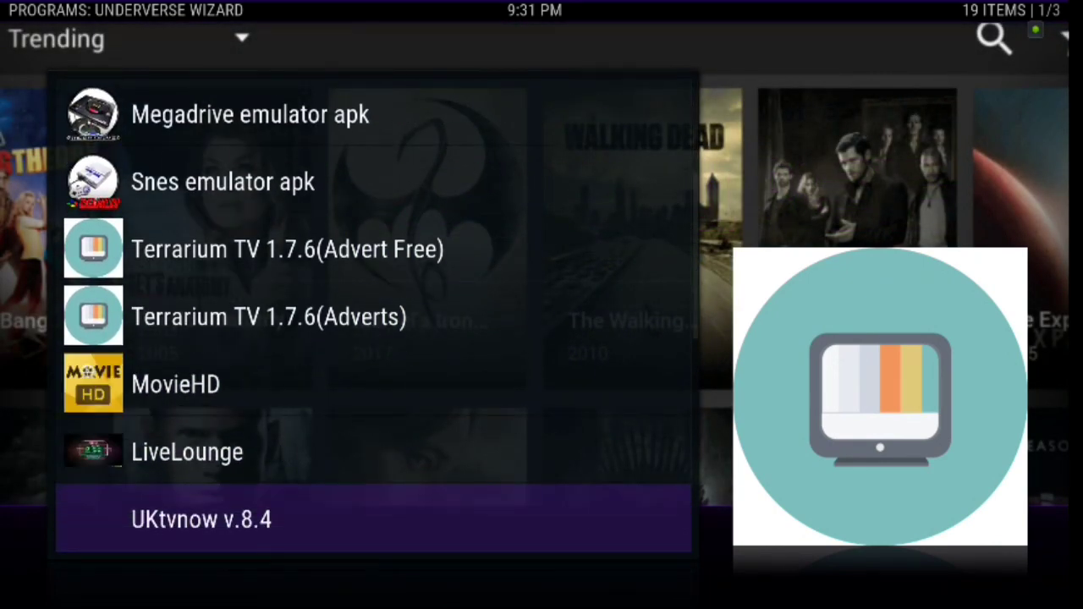
{"action": "key", "text": "Down"}
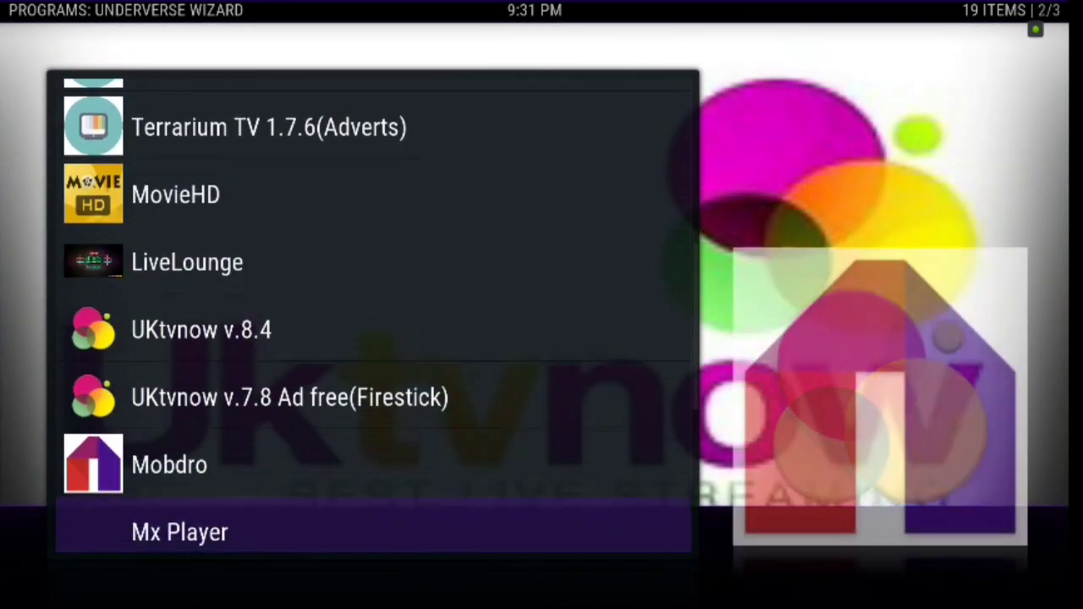
{"action": "key", "text": "Up"}
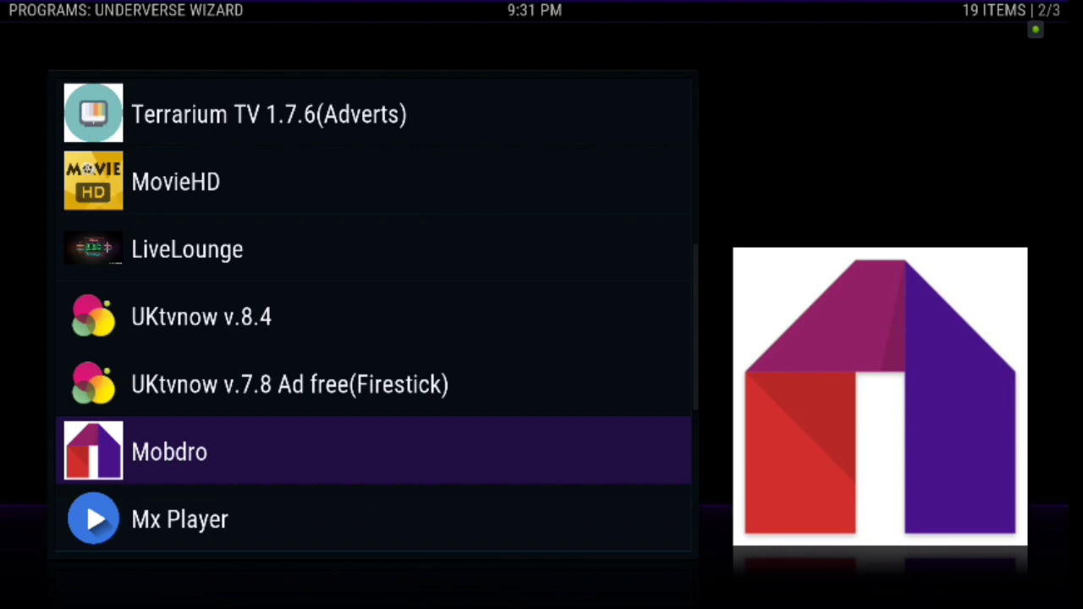
{"action": "key", "text": "Down"}
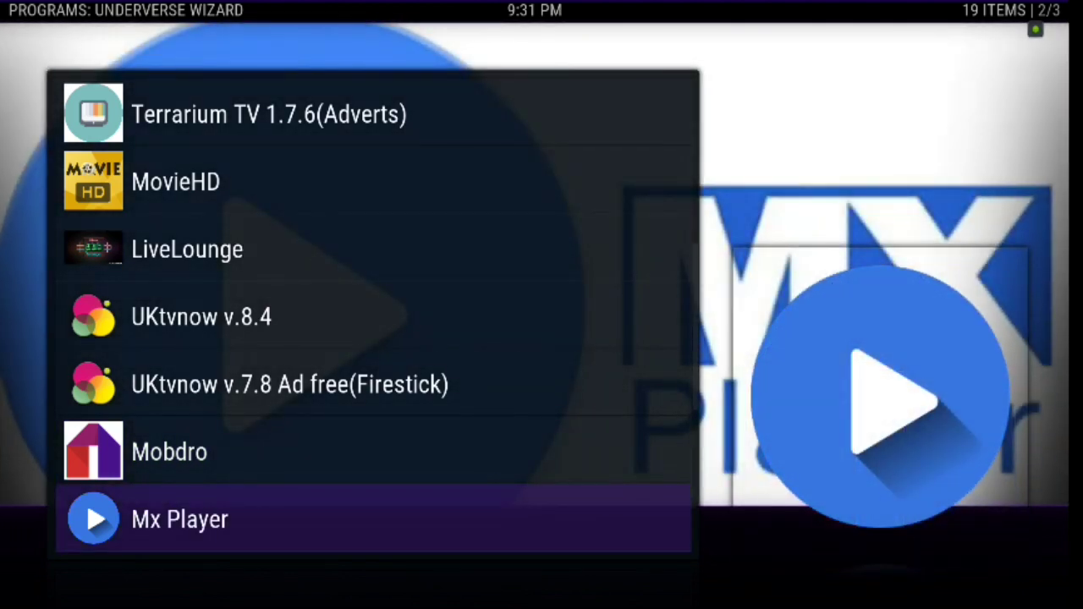
{"action": "key", "text": "Down"}
{"action": "key", "text": "Up"}
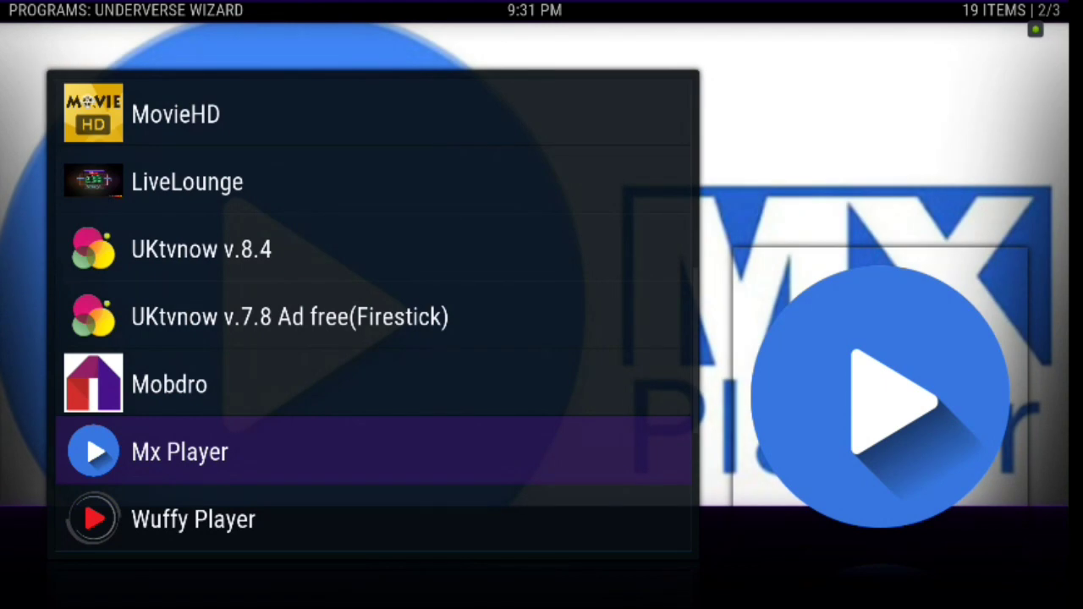
Continue to Droid Buddy 2.0, Acestream-Engine and Amiga emulator, then back out toward SYSTEM
{"action": "key", "text": "Down"}
{"action": "key", "text": "Down"}
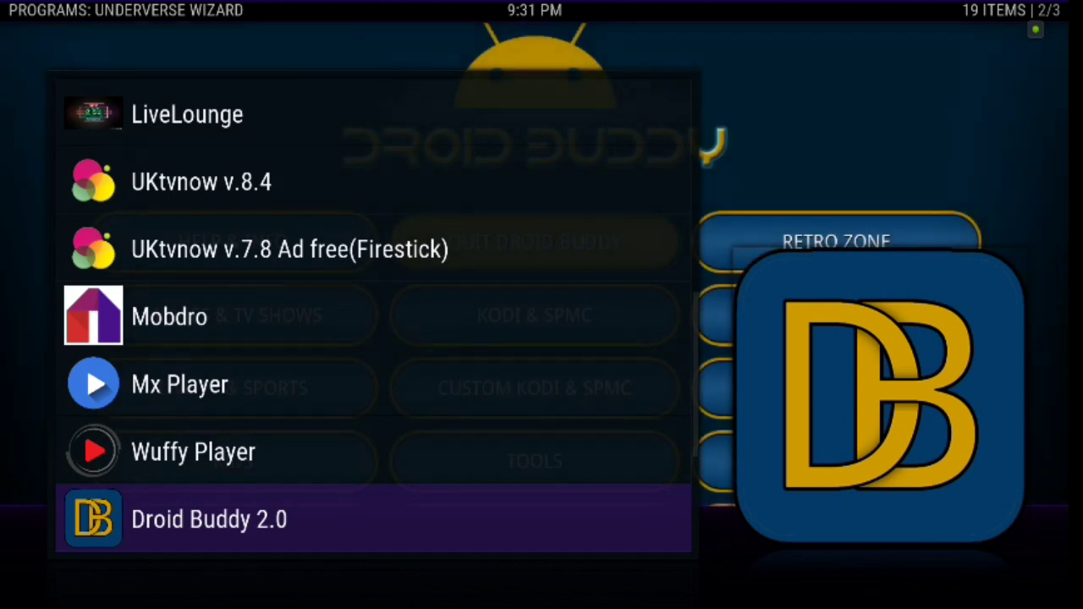
{"action": "key", "text": "Down"}
{"action": "key", "text": "Up"}
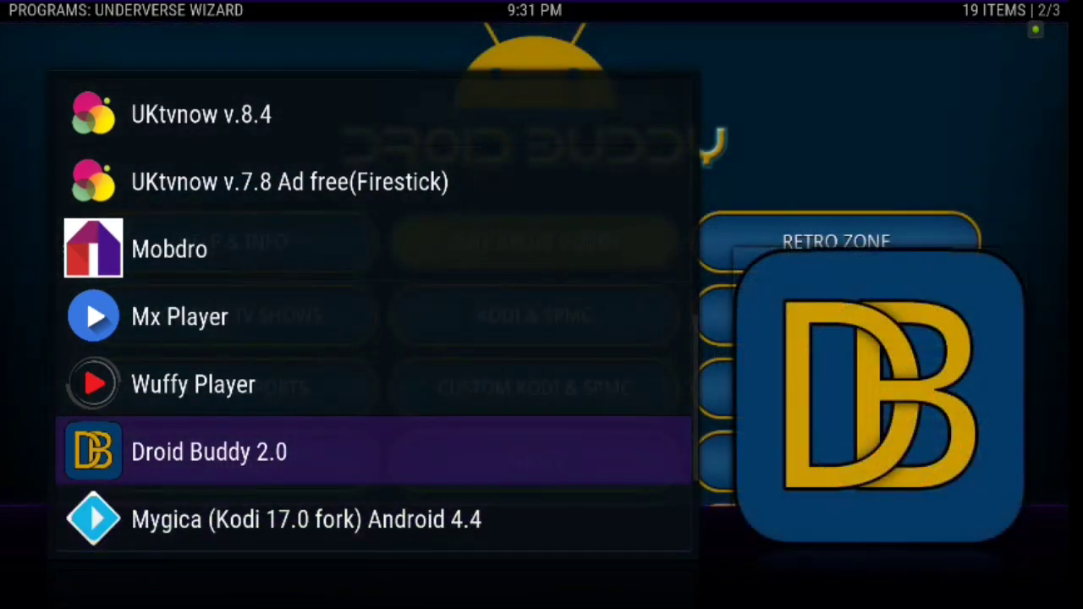
{"action": "key", "text": "Down"}
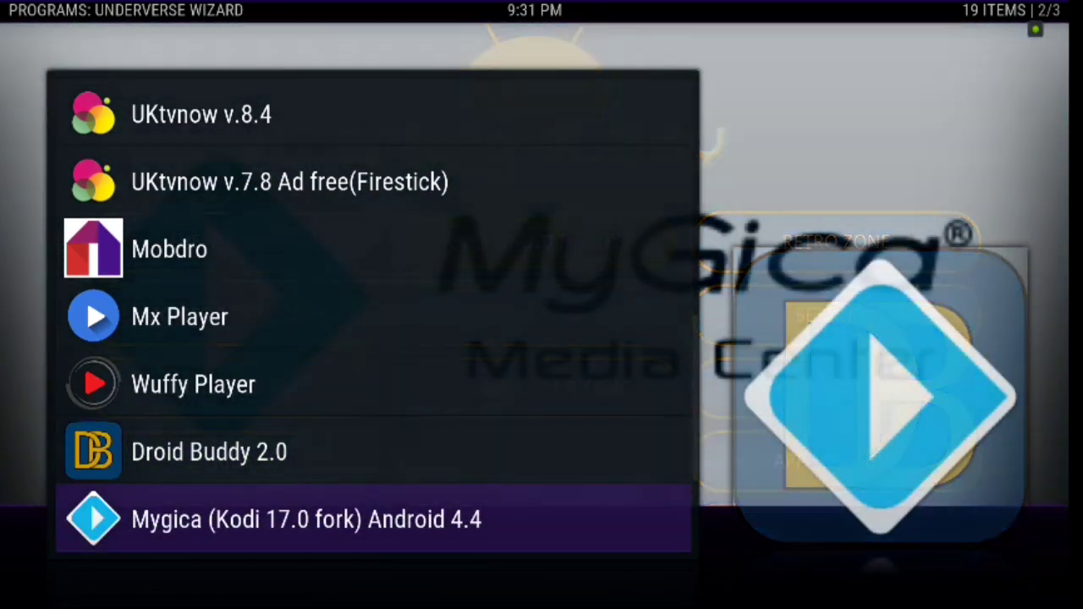
{"action": "key", "text": "Down"}
{"action": "key", "text": "Down"}
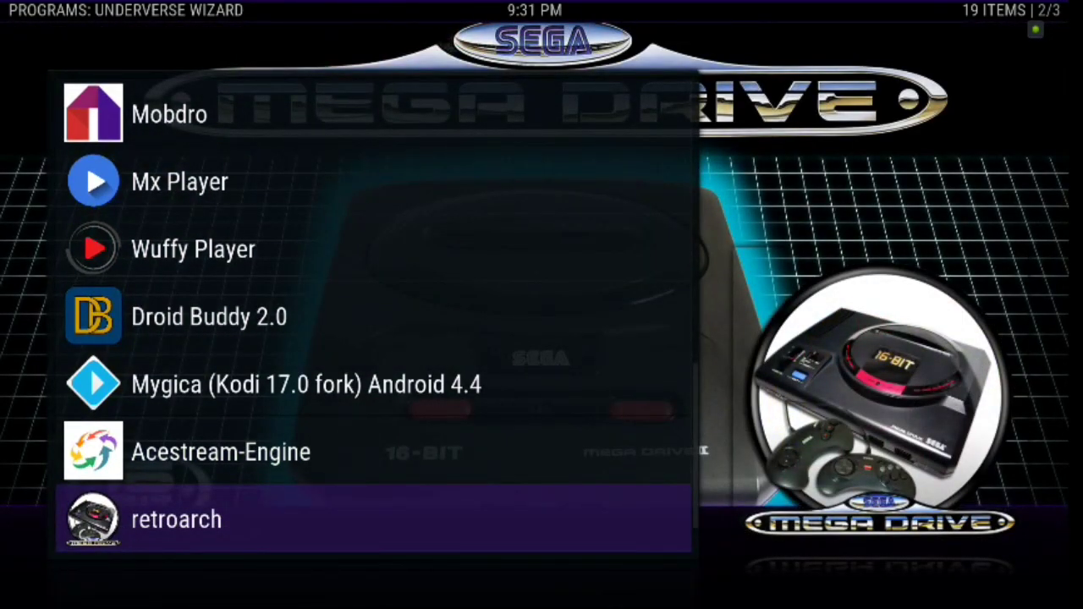
{"action": "key", "text": "Down"}
{"action": "key", "text": "Down"}
{"action": "key", "text": "Down"}
{"action": "key", "text": "Down"}
{"action": "key", "text": "Down"}
{"action": "key", "text": "Down"}
{"action": "key", "text": "Down"}
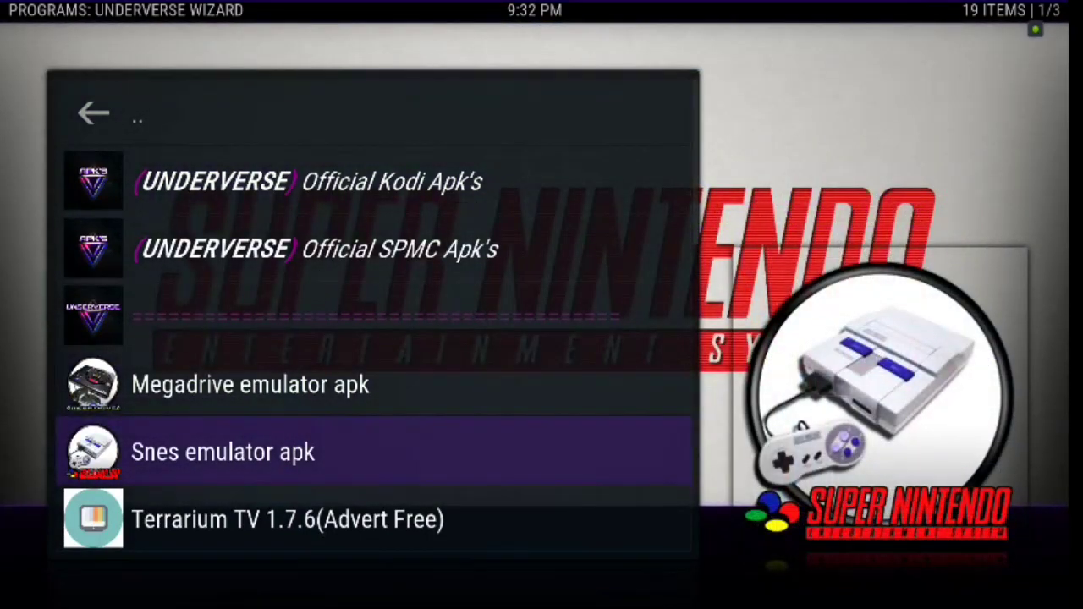
{"action": "key", "text": "Up"}
{"action": "key", "text": "Up"}
{"action": "key", "text": "Up"}
{"action": "key", "text": "Up"}
{"action": "key", "text": "Down"}
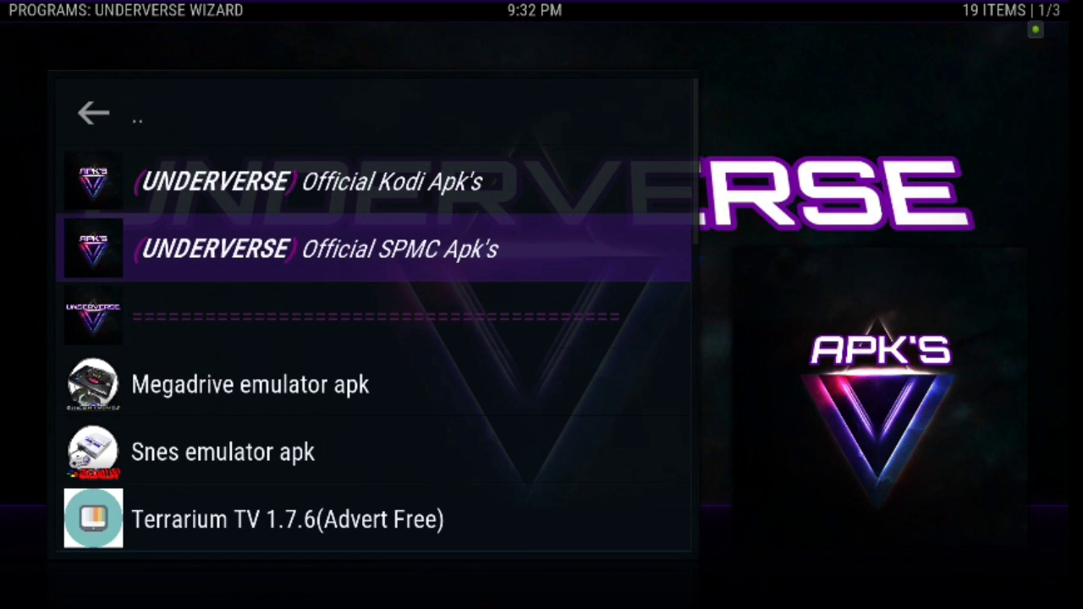
{"action": "key", "text": "Up"}
{"action": "key", "text": "BackSpace"}
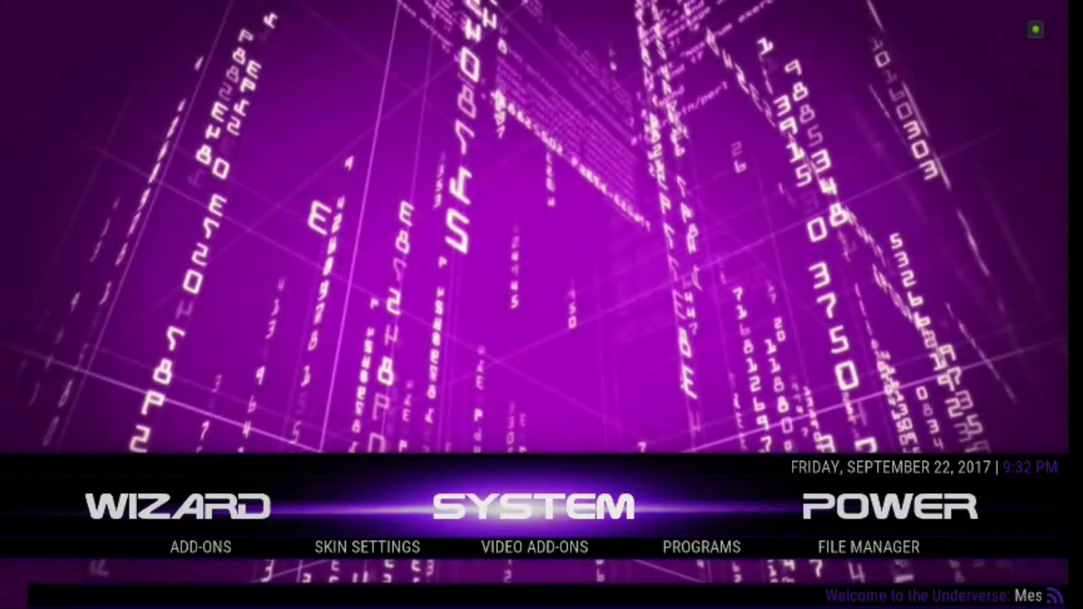
Move along the SYSTEM shortcuts past Add-ons to the File Manager shortcut
{"action": "key", "text": "Down"}
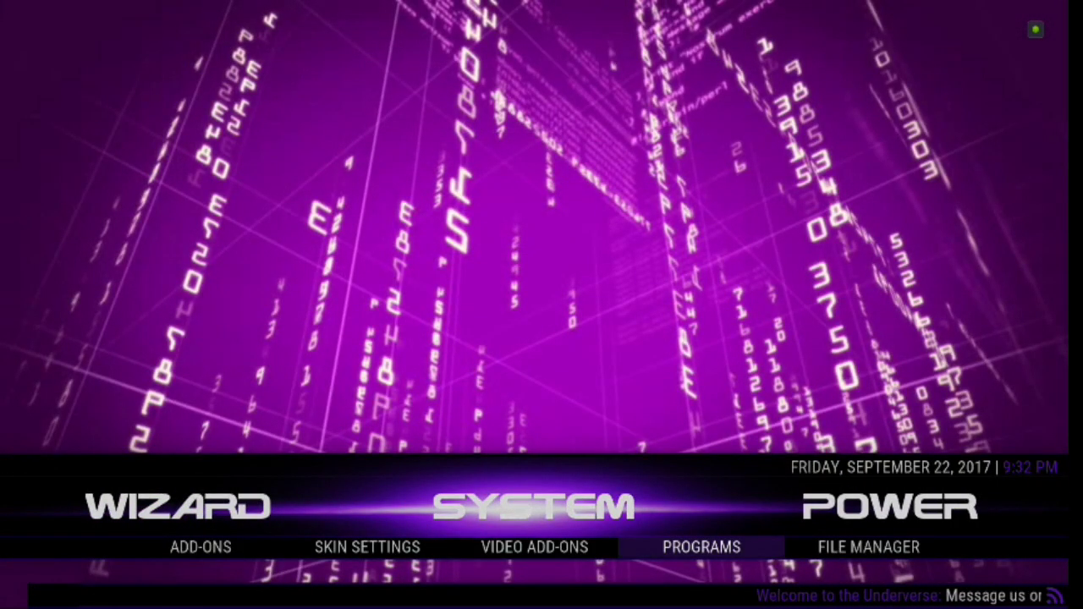
{"action": "key", "text": "Right"}
{"action": "key", "text": "Left"}
{"action": "key", "text": "Left"}
{"action": "key", "text": "Left"}
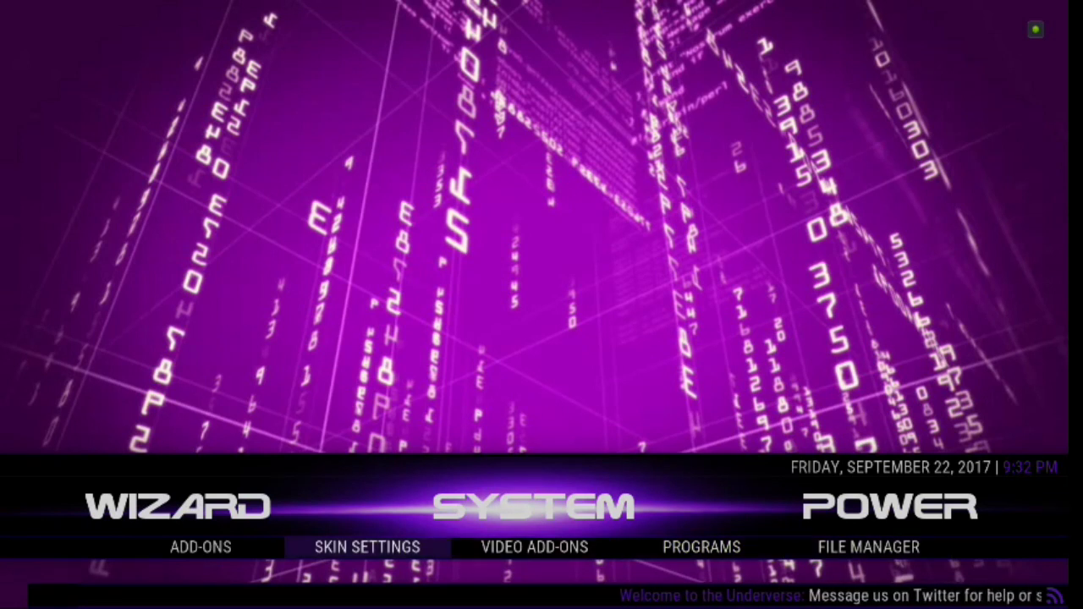
{"action": "key", "text": "Left"}
{"action": "key", "text": "Right"}
{"action": "key", "text": "Right"}
{"action": "key", "text": "Right"}
{"action": "key", "text": "Right"}
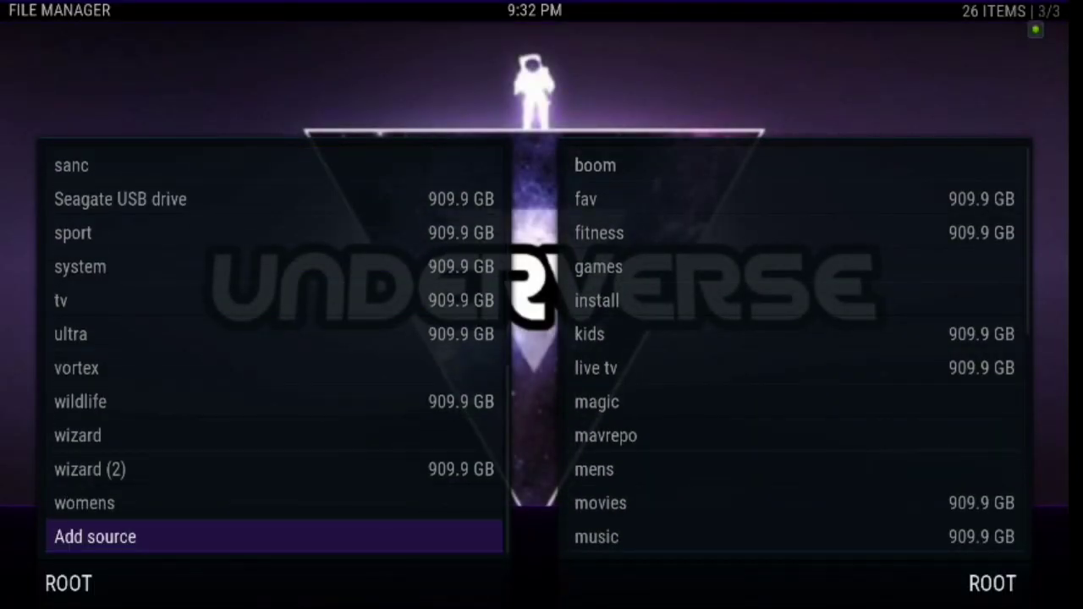
Choose Add source in the File Manager's list of sources
{"action": "key", "text": "Return"}
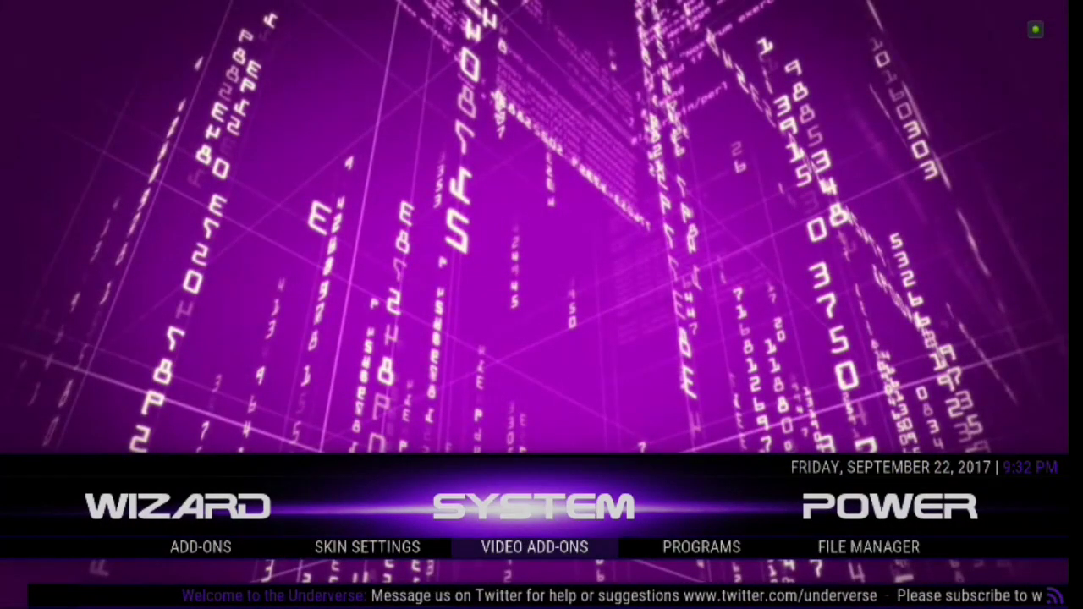
Browse the SYSTEM shortcuts back and forth between skin settings and Programs
{"action": "key", "text": "Left"}
{"action": "key", "text": "Left"}
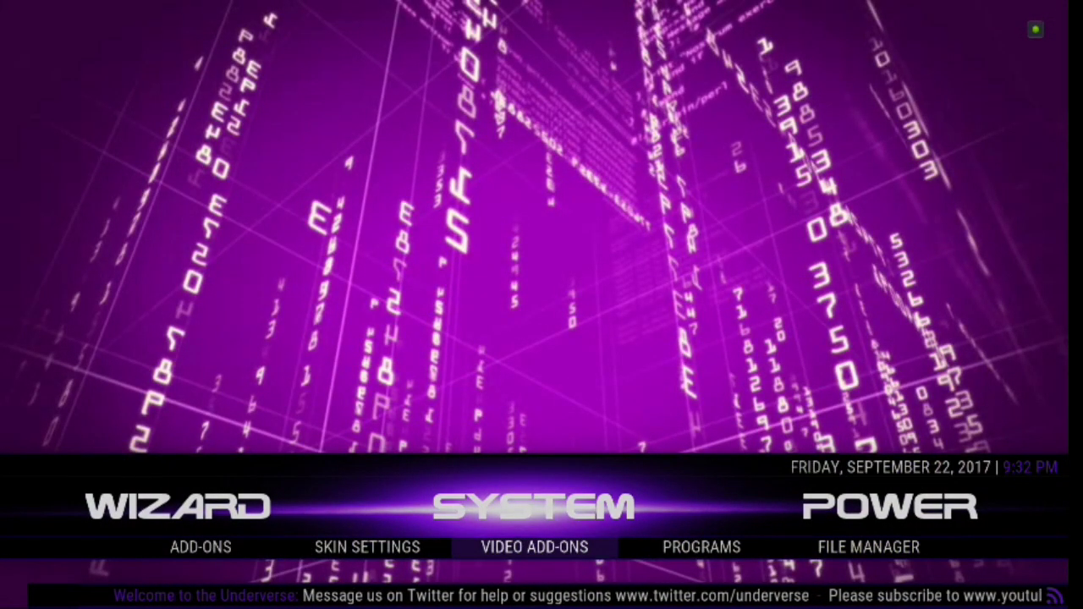
{"action": "key", "text": "Up"}
{"action": "key", "text": "Down"}
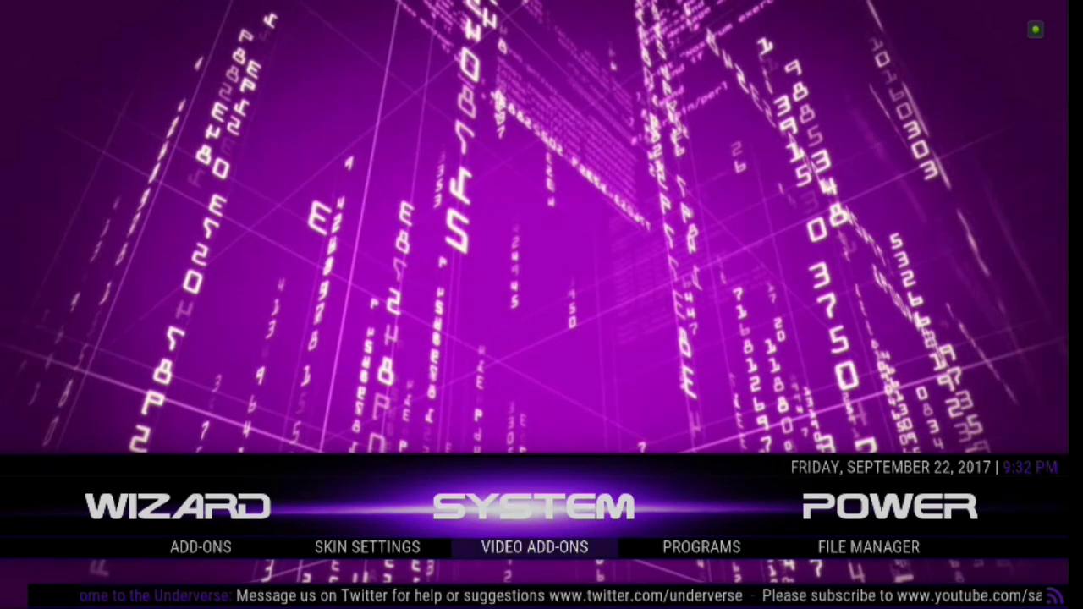
{"action": "key", "text": "Left"}
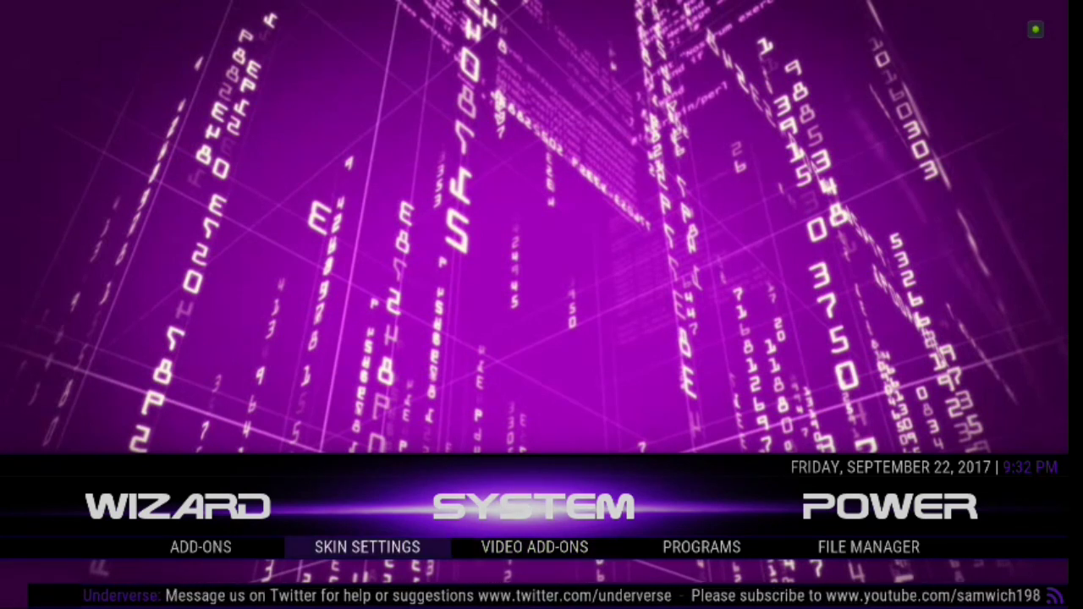
{"action": "key", "text": "Right"}
{"action": "key", "text": "Left"}
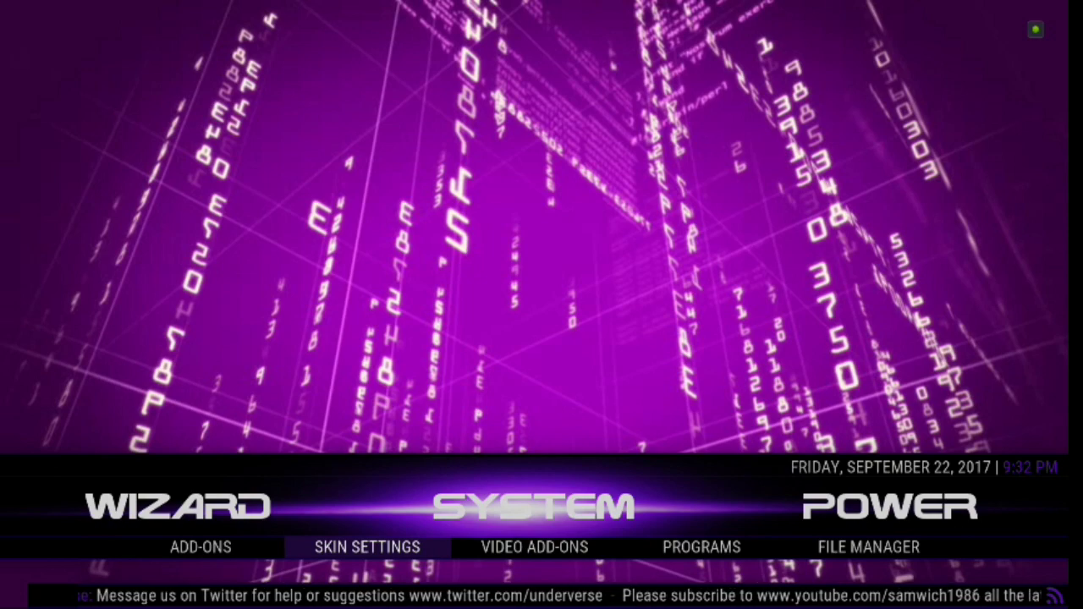
{"action": "key", "text": "Right"}
{"action": "key", "text": "Right"}
{"action": "key", "text": "Left"}
{"action": "key", "text": "Left"}
{"action": "key", "text": "Left"}
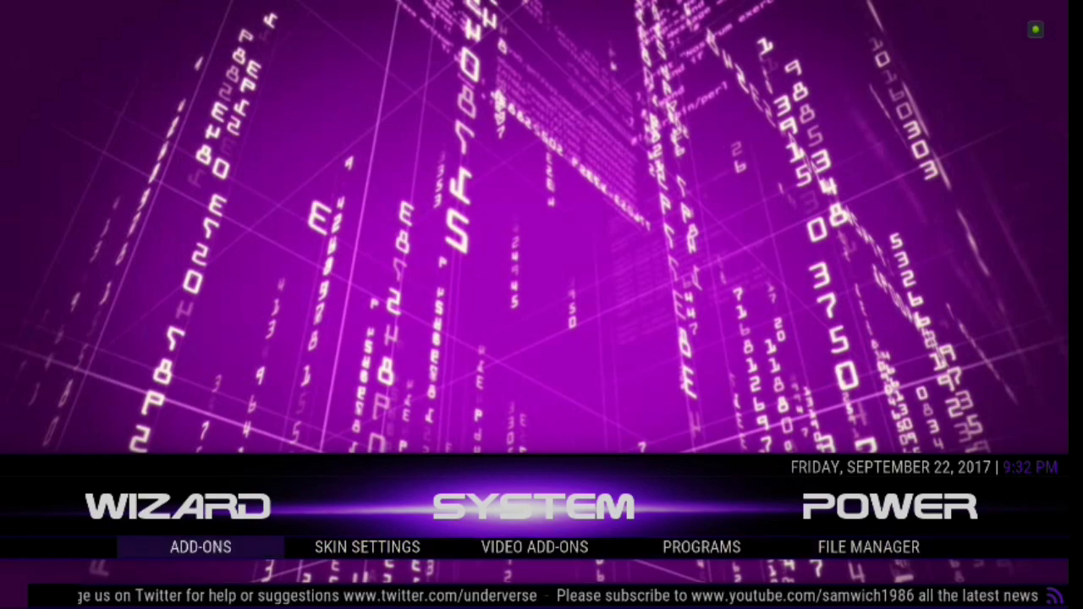
{"action": "key", "text": "Right"}
{"action": "key", "text": "Right"}
{"action": "key", "text": "Right"}
Switch past POWER to FAVS, look through its shortcuts including GAME OF THRONES, and open it
{"action": "key", "text": "Up"}
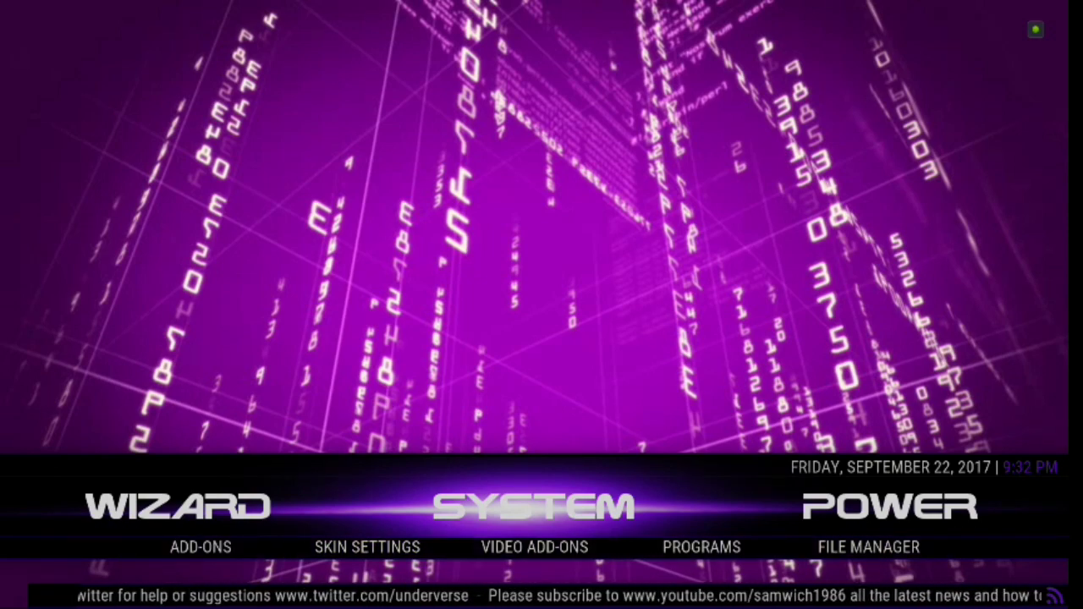
{"action": "key", "text": "Right"}
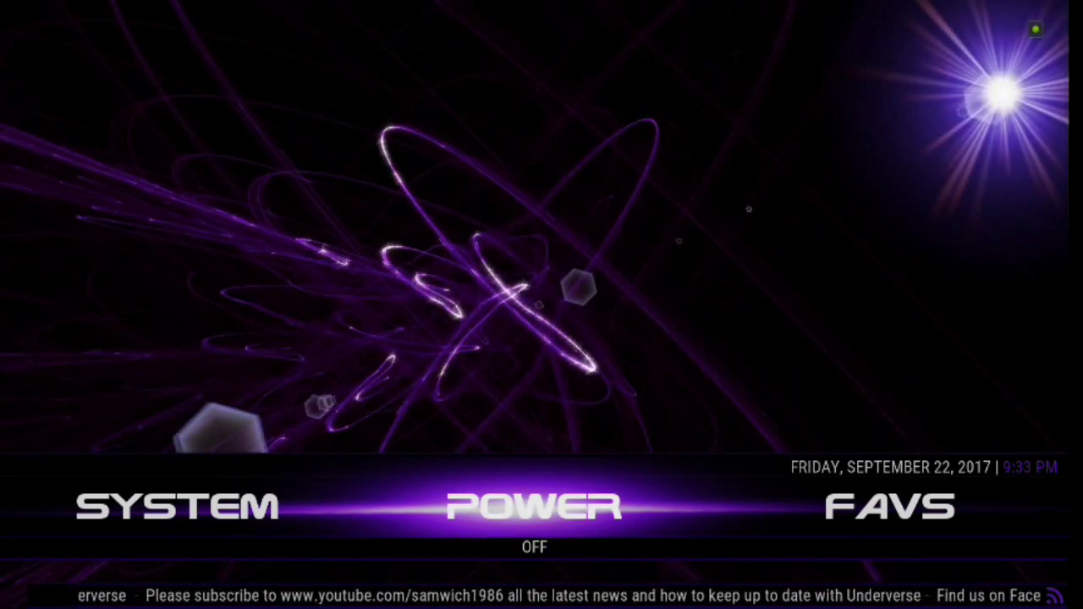
{"action": "key", "text": "Right"}
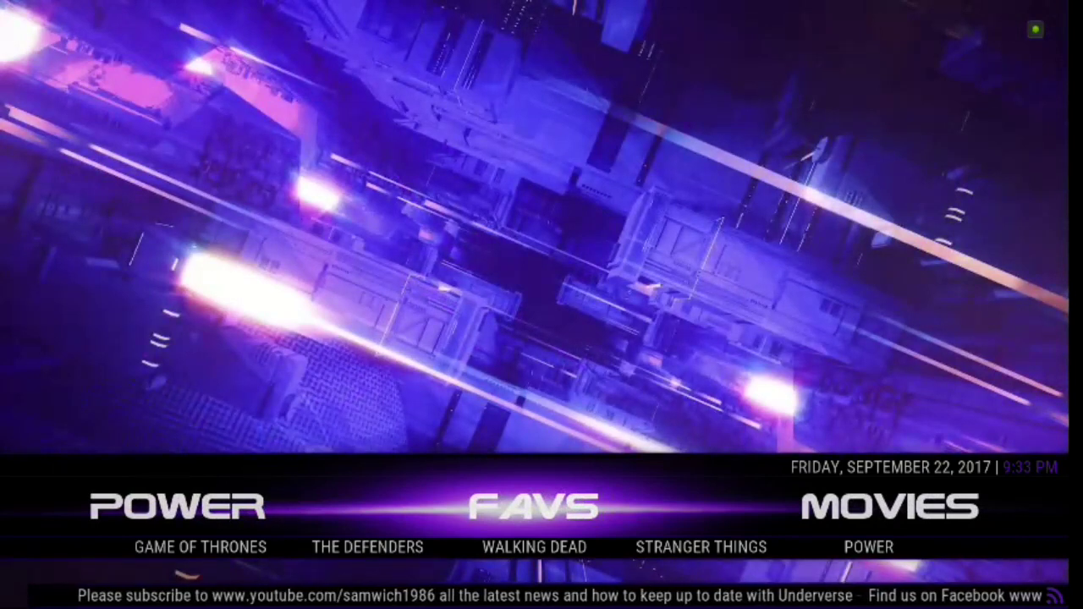
{"action": "key", "text": "Down"}
{"action": "key", "text": "Left"}
{"action": "key", "text": "Left"}
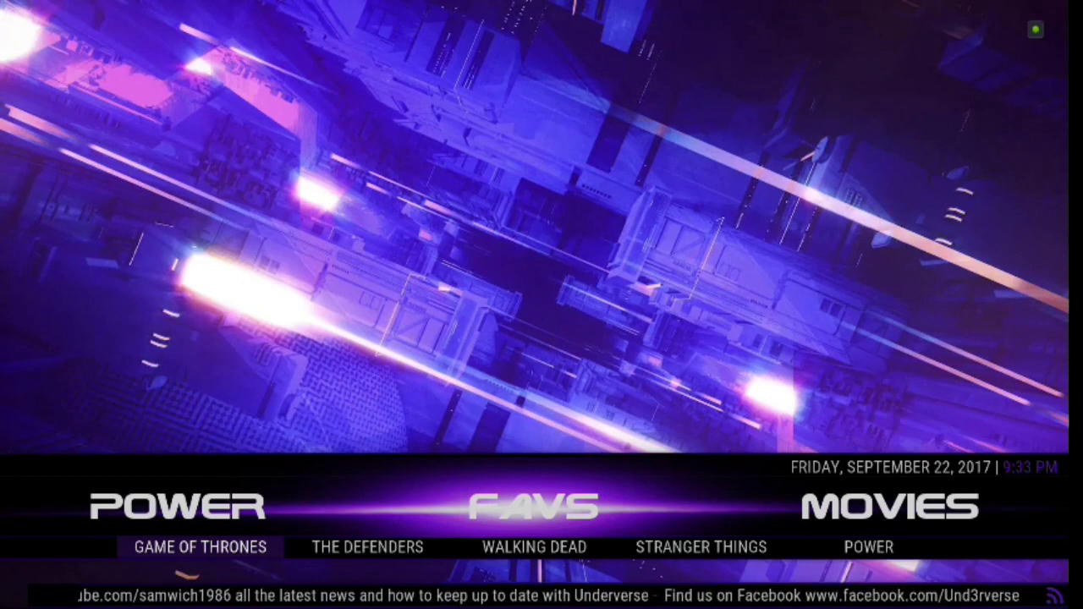
{"action": "key", "text": "Right"}
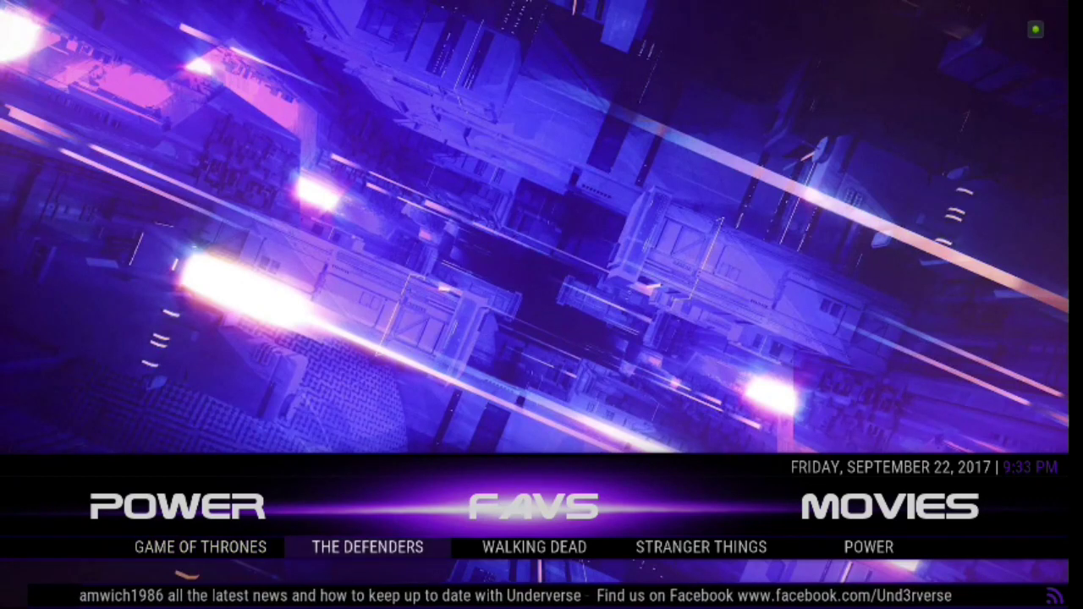
{"action": "key", "text": "Right"}
{"action": "key", "text": "Right"}
{"action": "key", "text": "Right"}
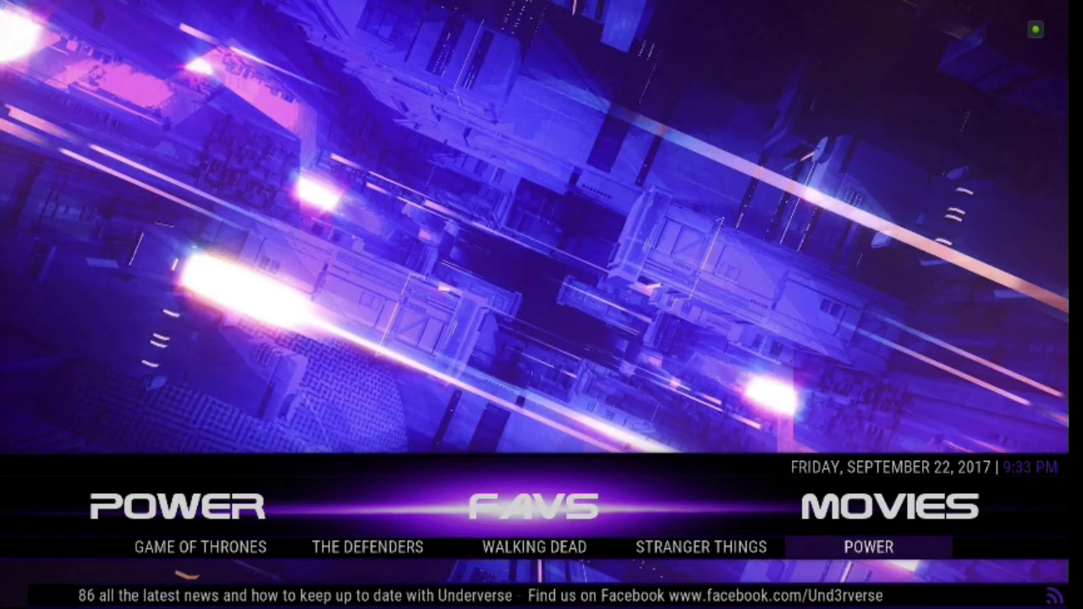
{"action": "key", "text": "Right"}
{"action": "key", "text": "Up"}
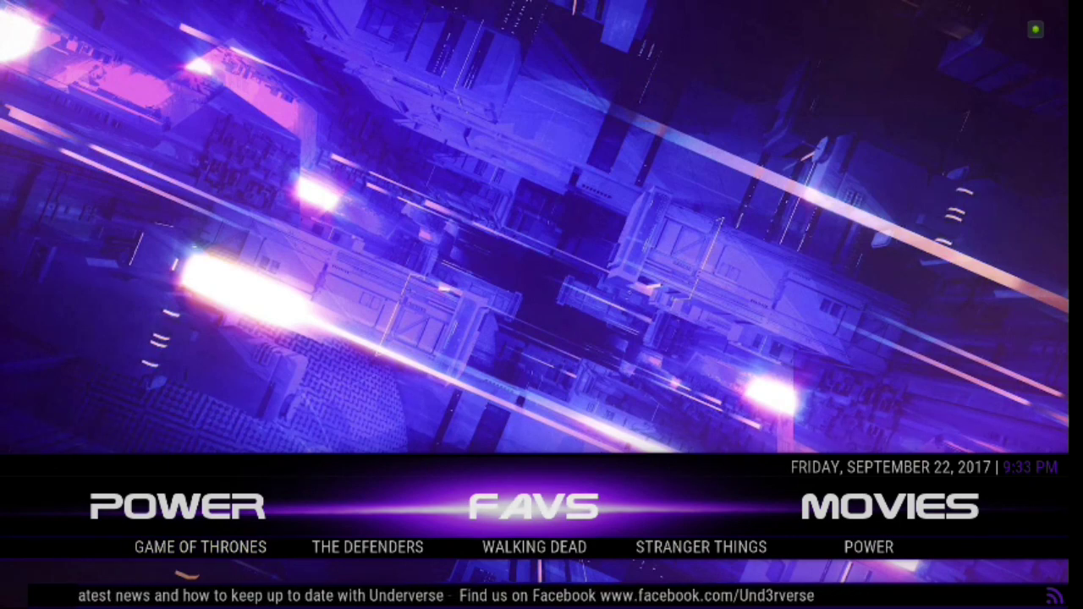
{"action": "key", "text": "Return"}
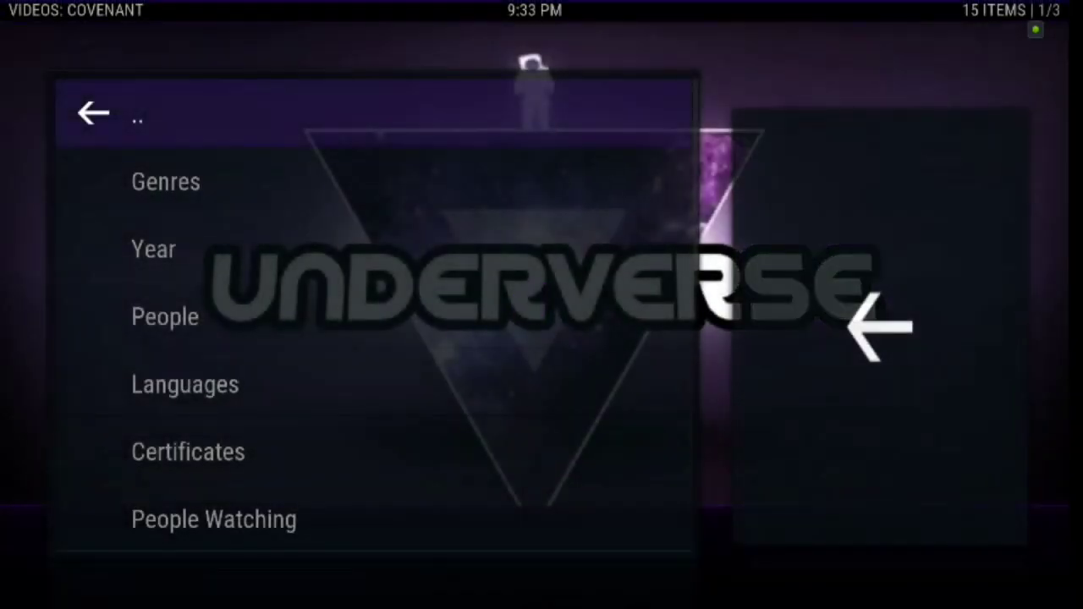
Step down the Covenant movie categories and open People Watching
{"action": "key", "text": "Down"}
{"action": "key", "text": "Down"}
{"action": "key", "text": "Down"}
{"action": "key", "text": "Down"}
{"action": "key", "text": "Down"}
{"action": "key", "text": "Down"}
{"action": "key", "text": "Down"}
{"action": "key", "text": "Down"}
{"action": "key", "text": "Down"}
{"action": "key", "text": "Down"}
{"action": "key", "text": "Down"}
{"action": "key", "text": "Down"}
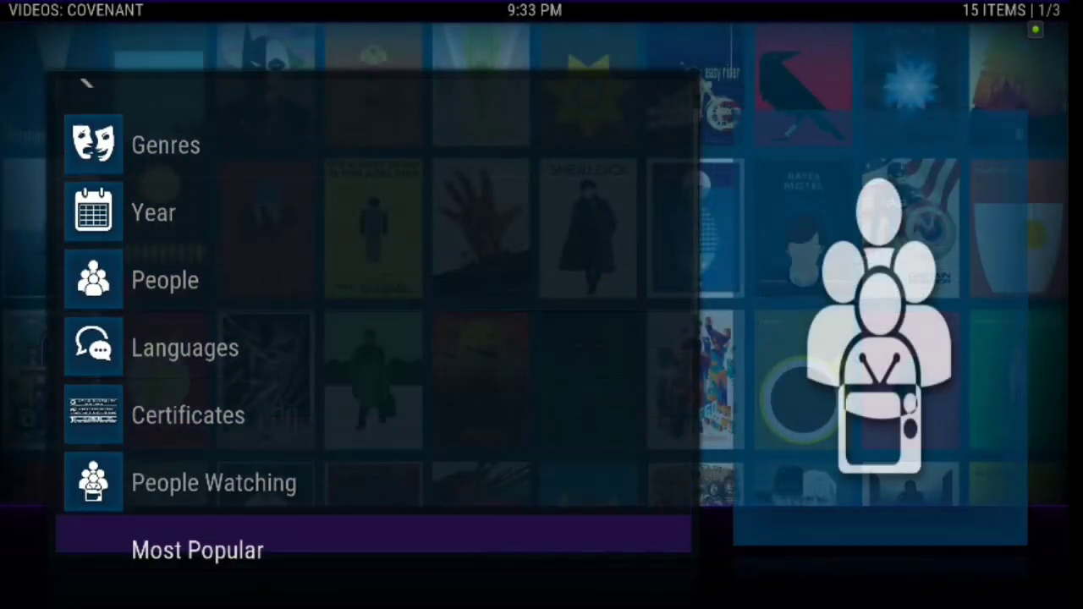
{"action": "key", "text": "Down"}
{"action": "key", "text": "Down"}
{"action": "key", "text": "Down"}
{"action": "key", "text": "Down"}
{"action": "key", "text": "Down"}
{"action": "key", "text": "Down"}
{"action": "key", "text": "Down"}
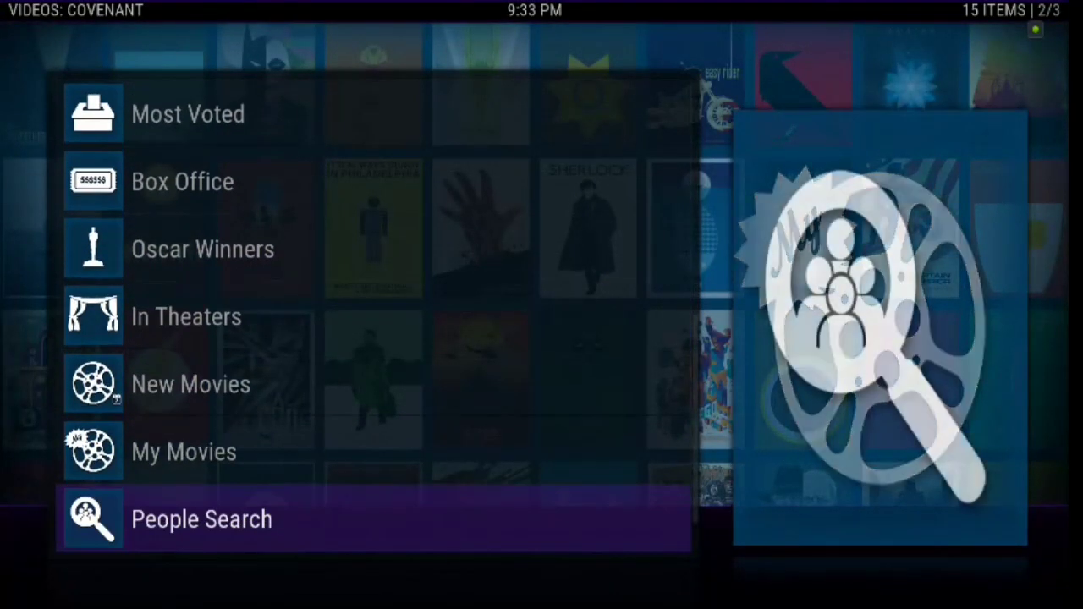
{"action": "key", "text": "Down"}
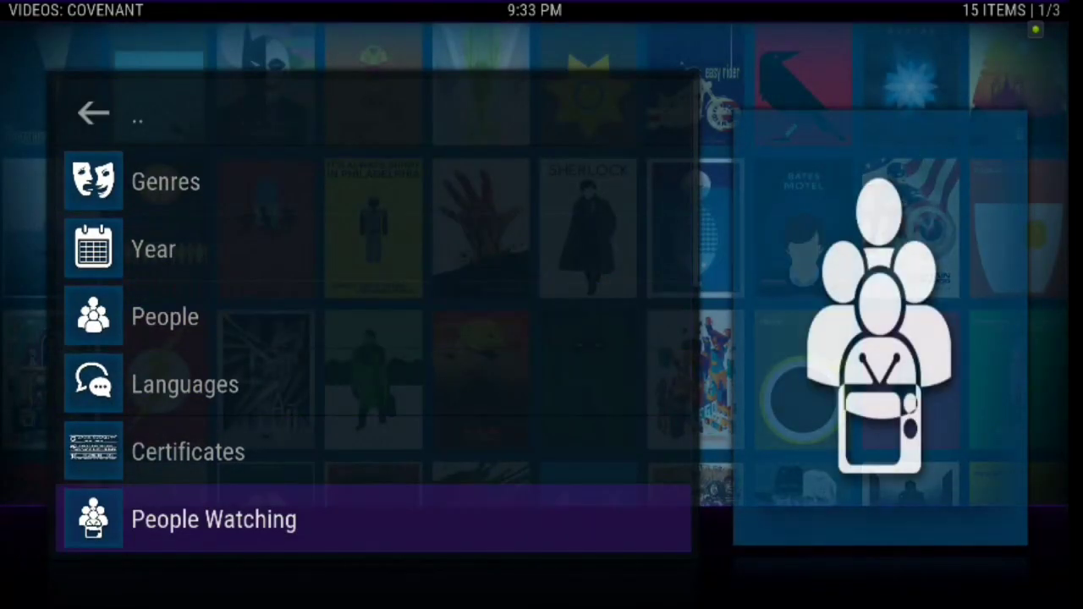
{"action": "key", "text": "Return"}
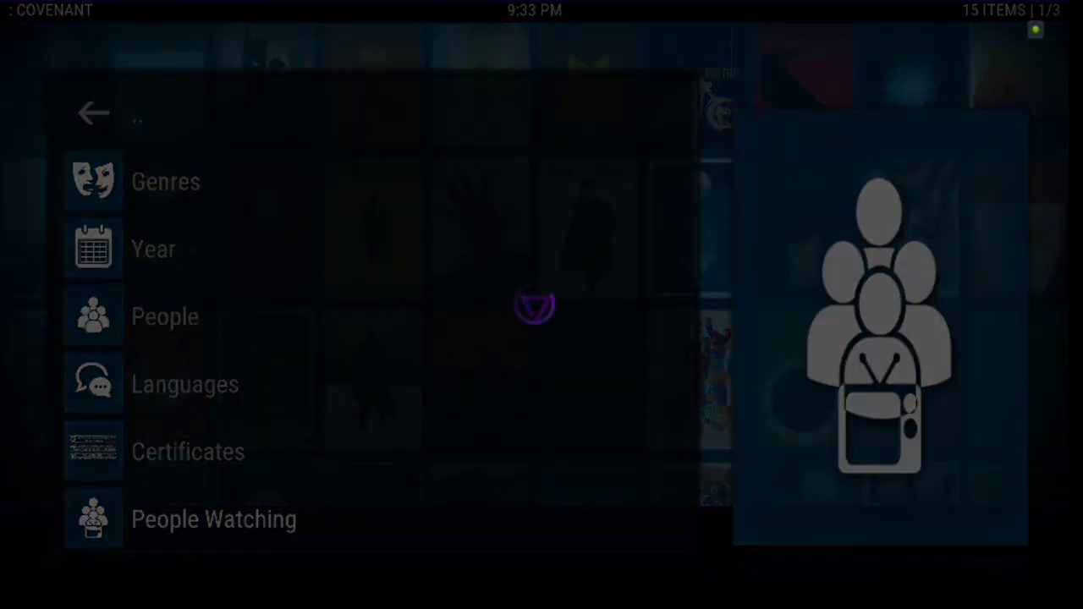
Browse the movies from Baby Driver (2017) past It (2017) to Alien: Covenant, then exit home
{"action": "key", "text": "Down"}
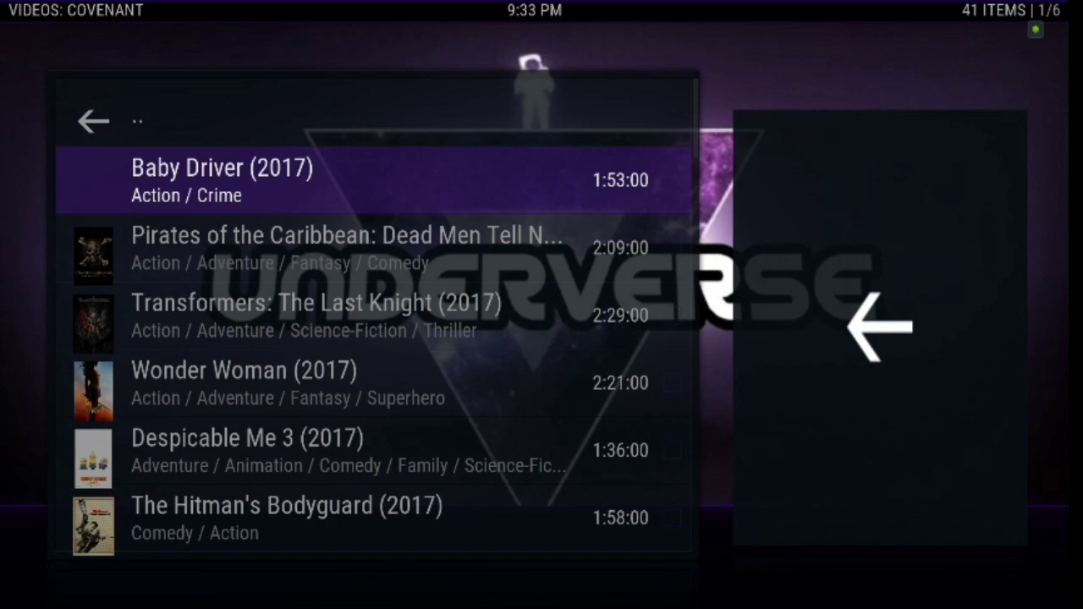
{"action": "key", "text": "Down"}
{"action": "key", "text": "Down"}
{"action": "key", "text": "Down"}
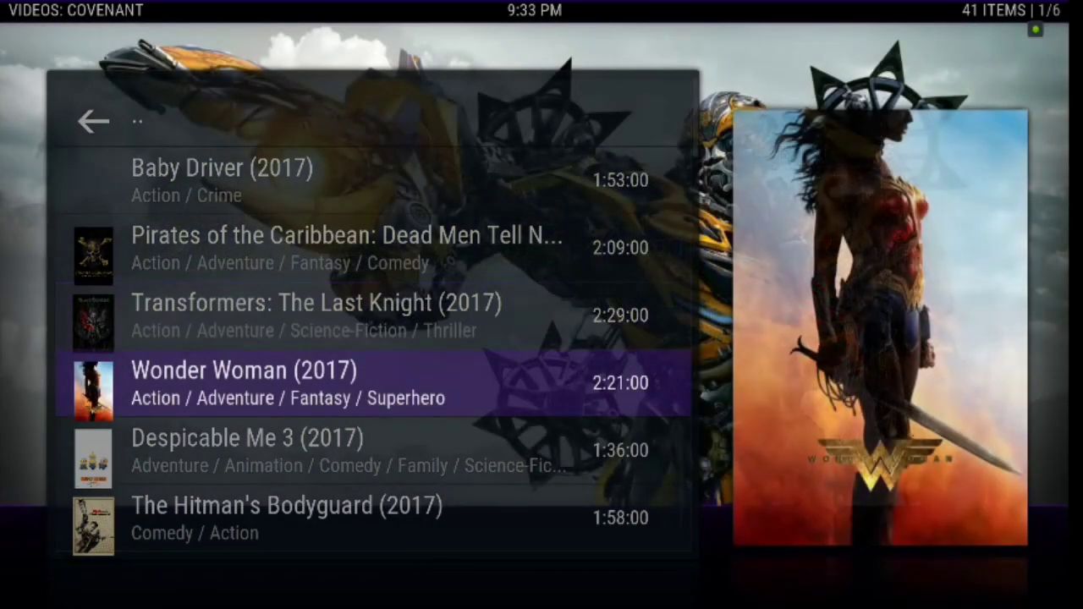
{"action": "key", "text": "Down"}
{"action": "key", "text": "Down"}
{"action": "key", "text": "Down"}
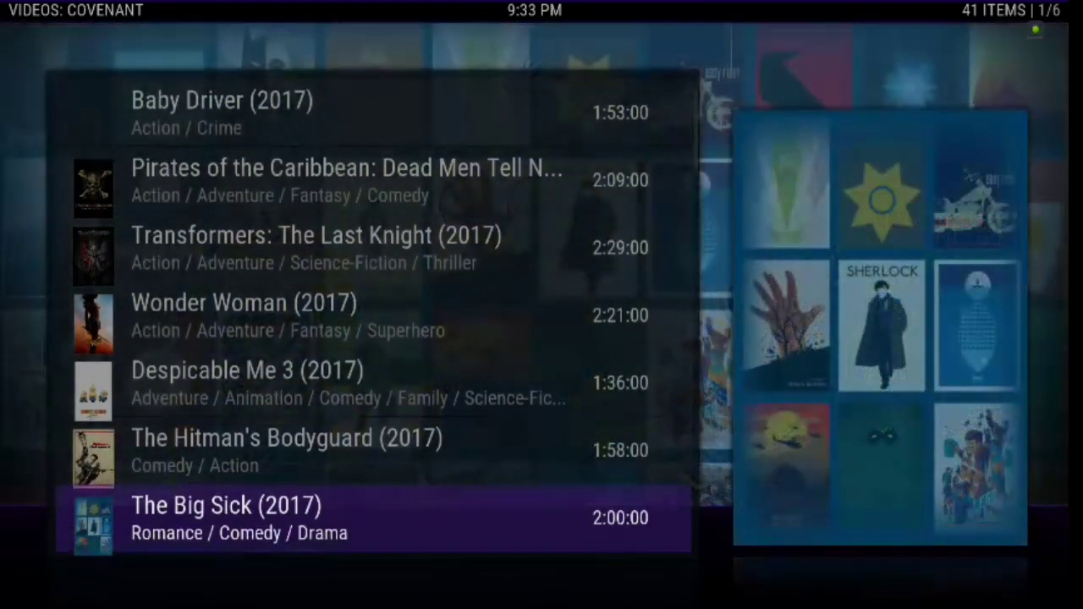
{"action": "key", "text": "Down"}
{"action": "key", "text": "Down"}
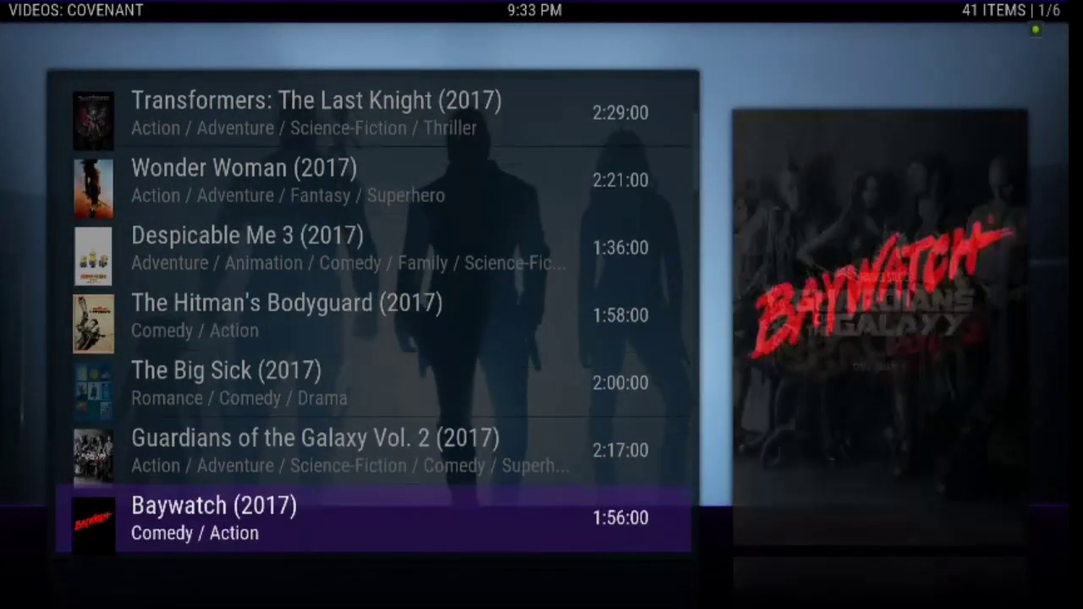
{"action": "key", "text": "Down"}
{"action": "key", "text": "Down"}
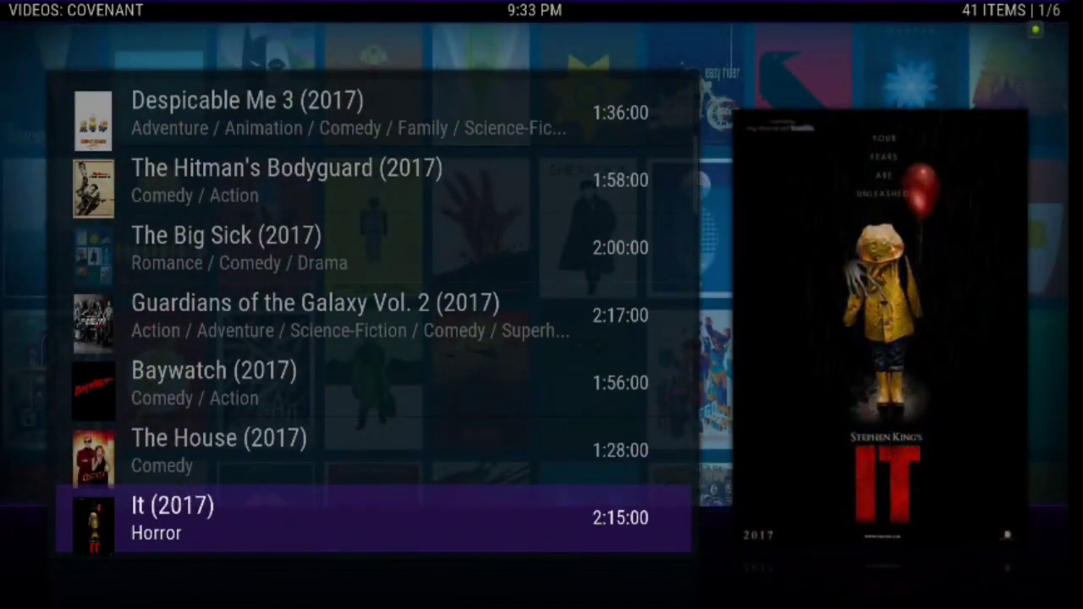
{"action": "key", "text": "Down"}
{"action": "key", "text": "Up"}
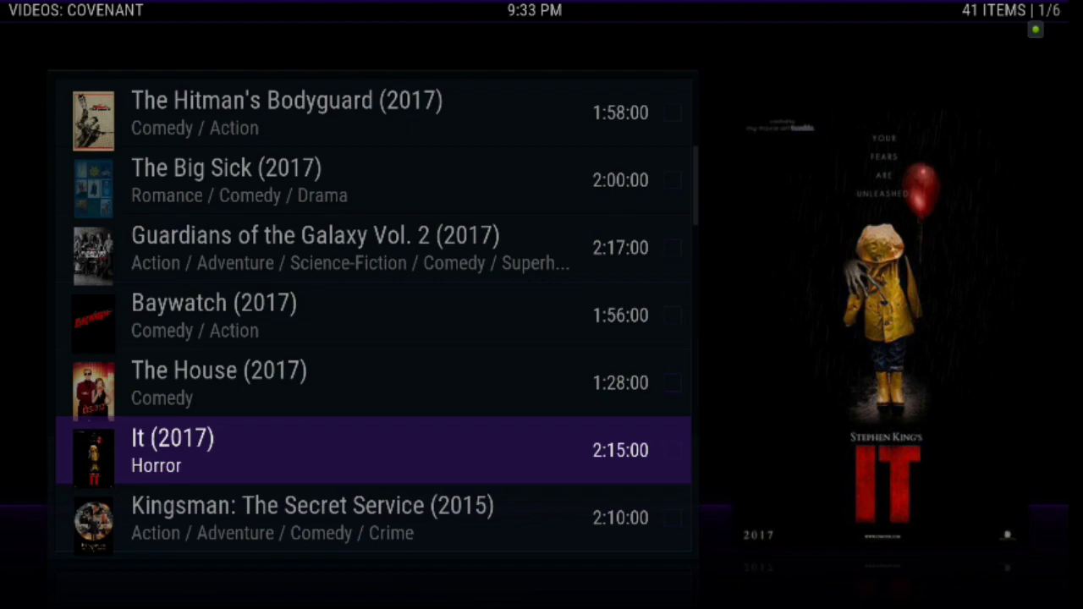
{"action": "key", "text": "Down"}
{"action": "key", "text": "Down"}
{"action": "key", "text": "Down"}
{"action": "key", "text": "Down"}
{"action": "key", "text": "Down"}
{"action": "key", "text": "Down"}
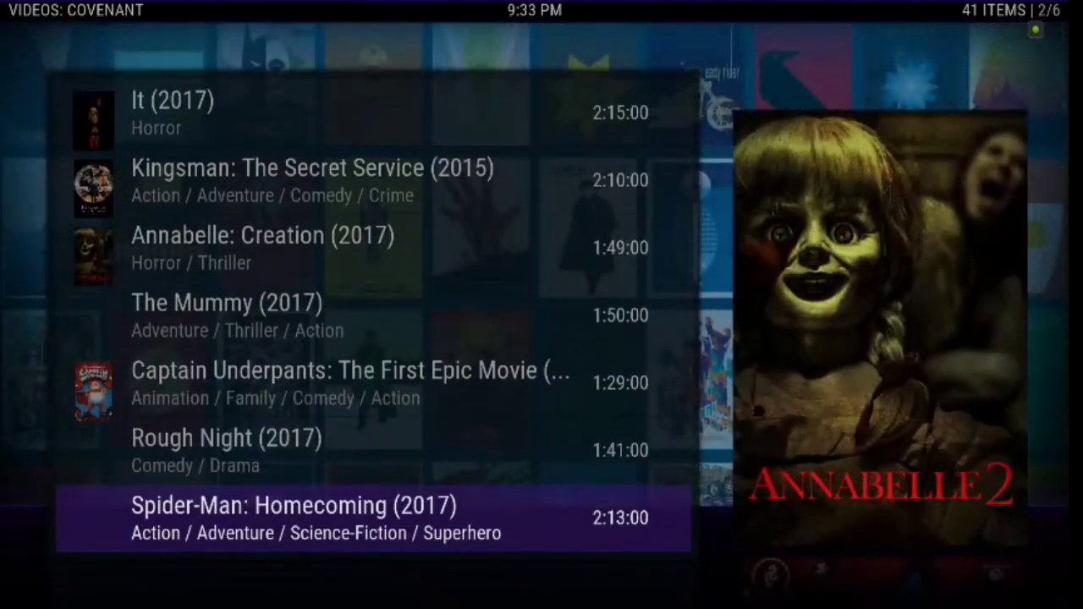
{"action": "key", "text": "Down"}
{"action": "key", "text": "Down"}
{"action": "key", "text": "Down"}
{"action": "key", "text": "Down"}
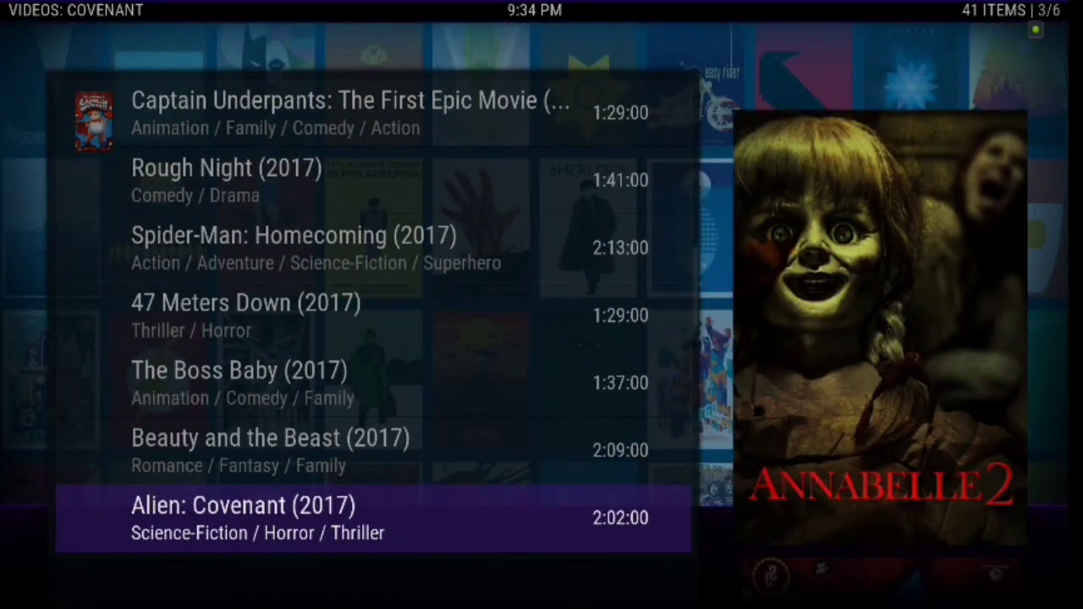
{"action": "key", "text": "BackSpace"}
{"action": "key", "text": "BackSpace"}
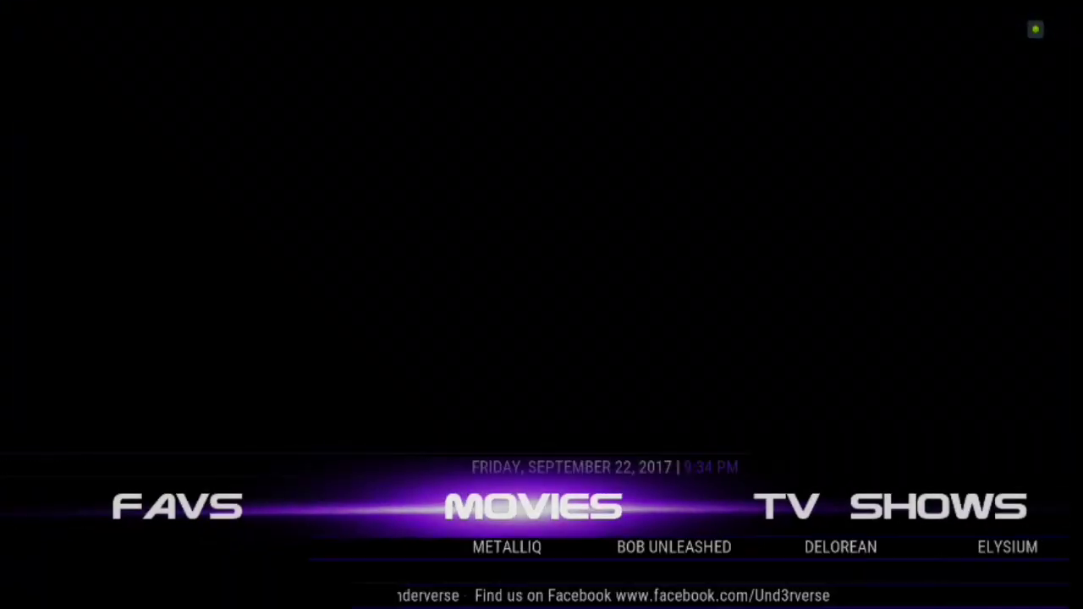
Step through the Movies add-ons ELYSIUM, NEMESIS and PYRAMID, then move across to TV SHOWS
{"action": "key", "text": "Down"}
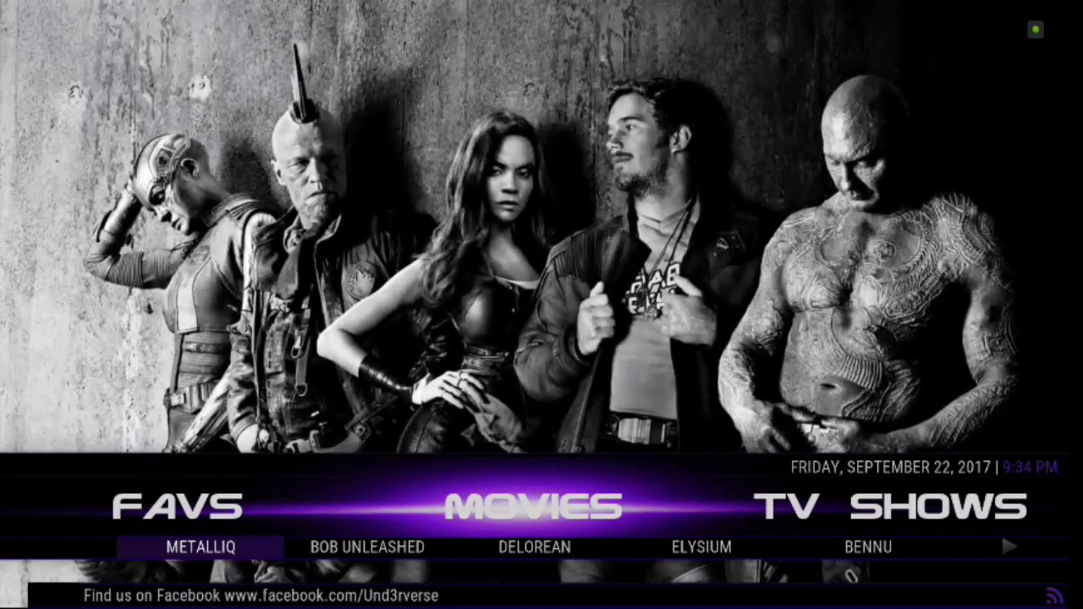
{"action": "key", "text": "Right"}
{"action": "key", "text": "Right"}
{"action": "key", "text": "Right"}
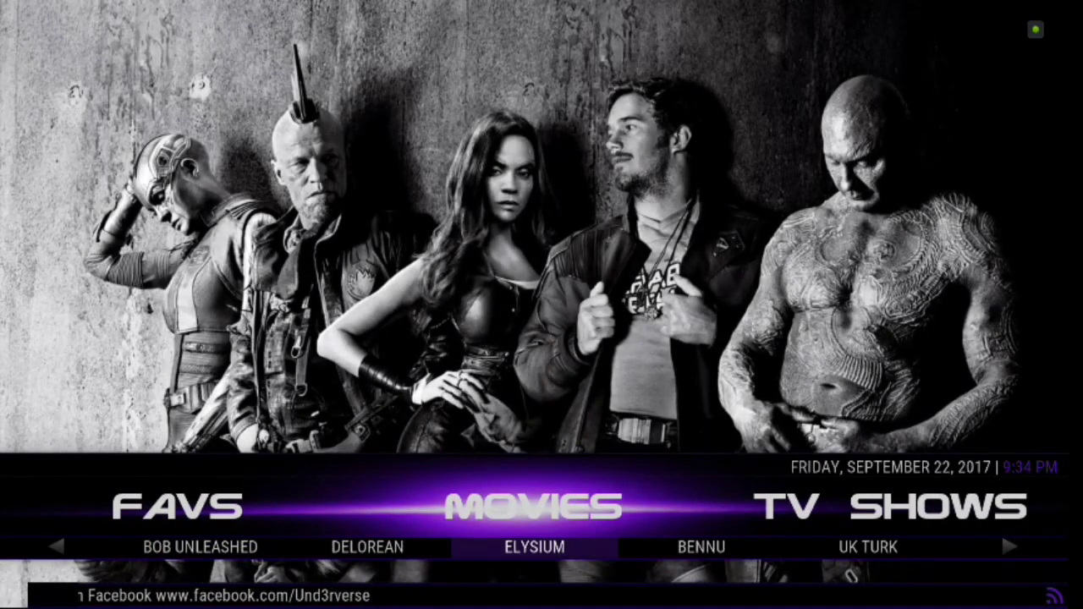
{"action": "key", "text": "Right"}
{"action": "key", "text": "Right"}
{"action": "key", "text": "Right"}
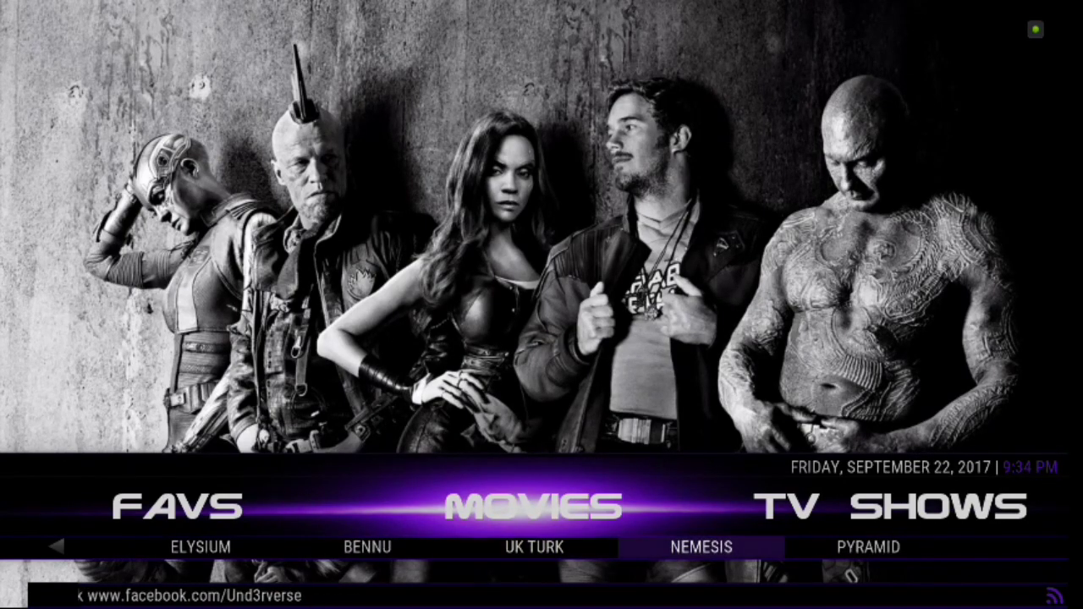
{"action": "key", "text": "Right"}
{"action": "key", "text": "Left"}
{"action": "key", "text": "Left"}
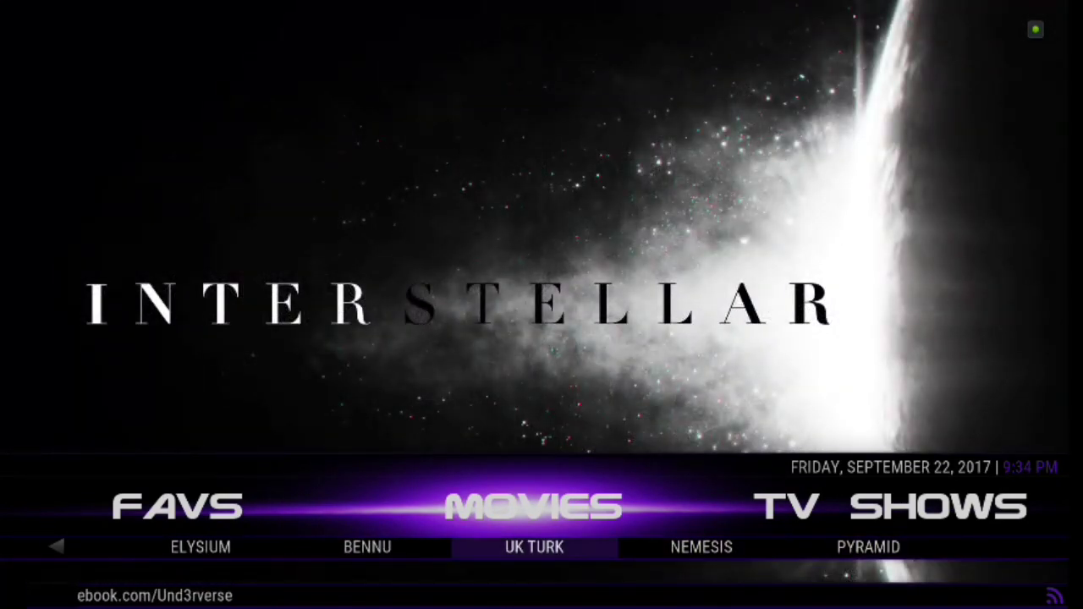
{"action": "key", "text": "Right"}
{"action": "key", "text": "Right"}
{"action": "key", "text": "Left"}
{"action": "key", "text": "Left"}
{"action": "key", "text": "Up"}
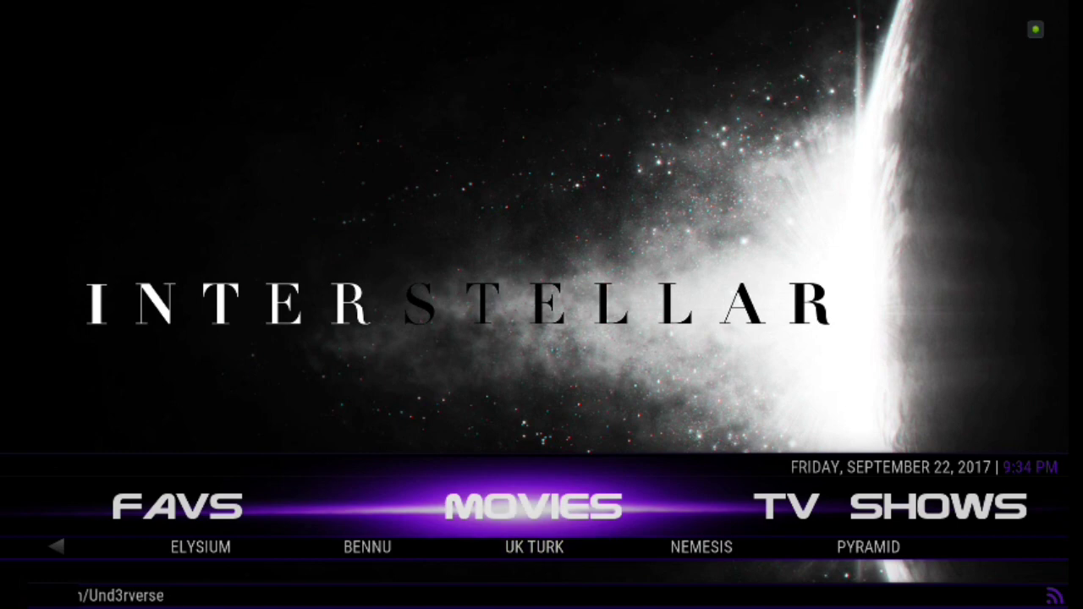
{"action": "key", "text": "Right"}
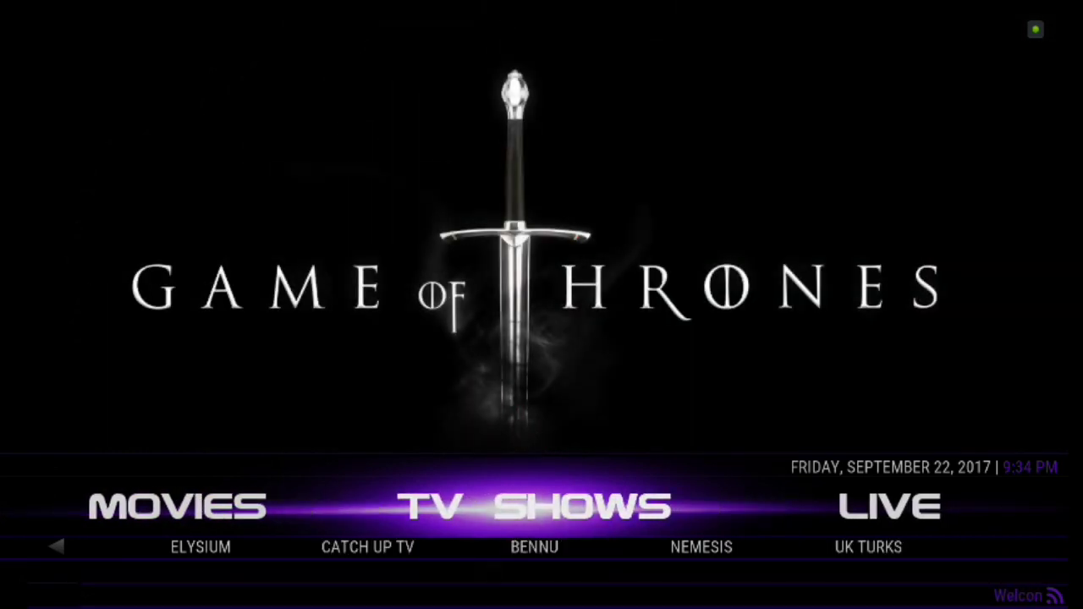
Open TV SHOWS and browse the Covenant TV menu through New TV Shows, Most Popular and Languages
{"action": "key", "text": "Return"}
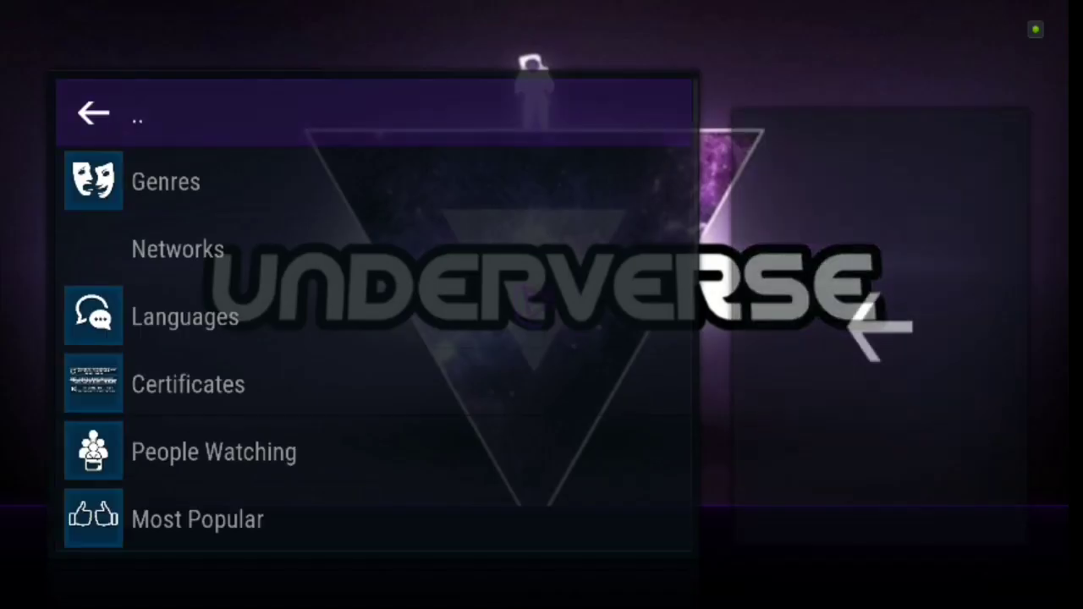
{"action": "key", "text": "Down"}
{"action": "key", "text": "Down"}
{"action": "key", "text": "Down"}
{"action": "key", "text": "Down"}
{"action": "key", "text": "Down"}
{"action": "key", "text": "Down"}
{"action": "key", "text": "Down"}
{"action": "key", "text": "Down"}
{"action": "key", "text": "Down"}
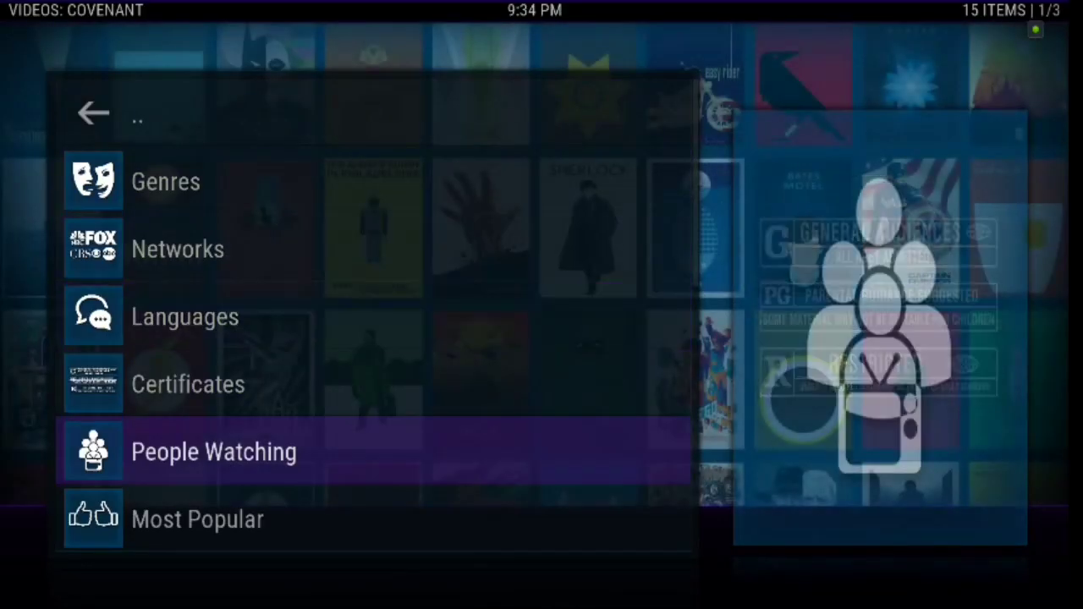
{"action": "key", "text": "Down"}
{"action": "key", "text": "Down"}
{"action": "key", "text": "Down"}
{"action": "key", "text": "Down"}
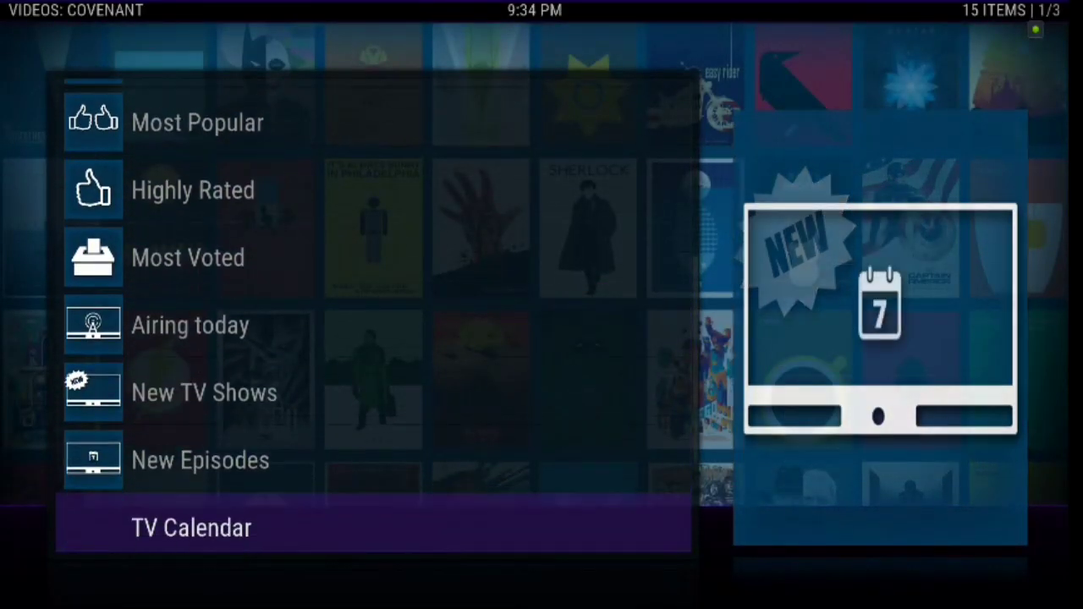
{"action": "key", "text": "Up"}
{"action": "key", "text": "Up"}
{"action": "key", "text": "Up"}
{"action": "key", "text": "Up"}
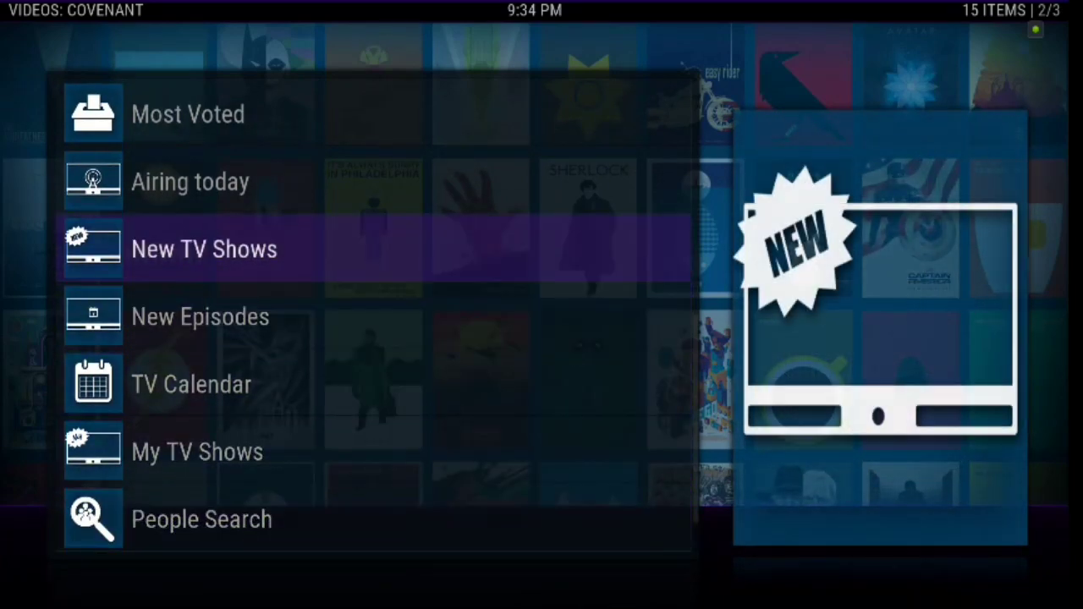
{"action": "key", "text": "Down"}
{"action": "key", "text": "Up"}
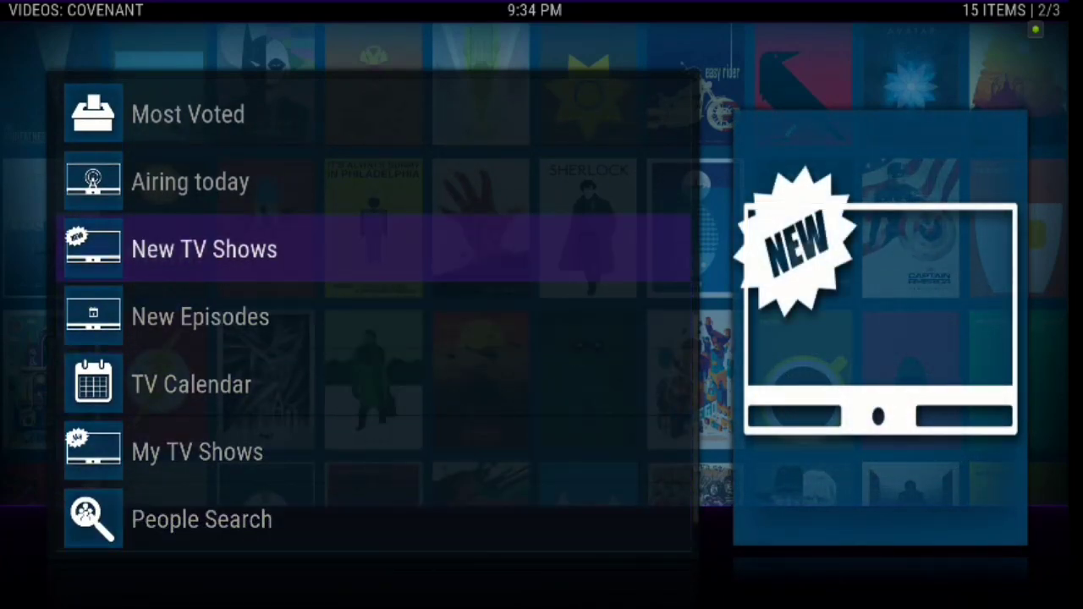
{"action": "key", "text": "Down"}
{"action": "key", "text": "Down"}
{"action": "key", "text": "Down"}
{"action": "key", "text": "Down"}
{"action": "key", "text": "Home"}
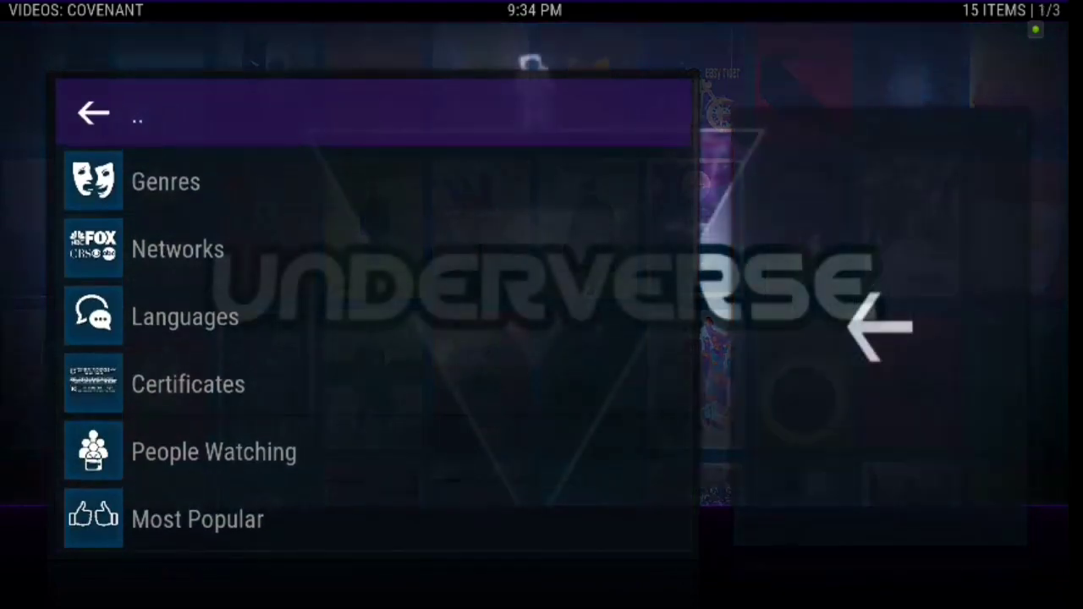
{"action": "key", "text": "Down"}
{"action": "key", "text": "Down"}
{"action": "key", "text": "Down"}
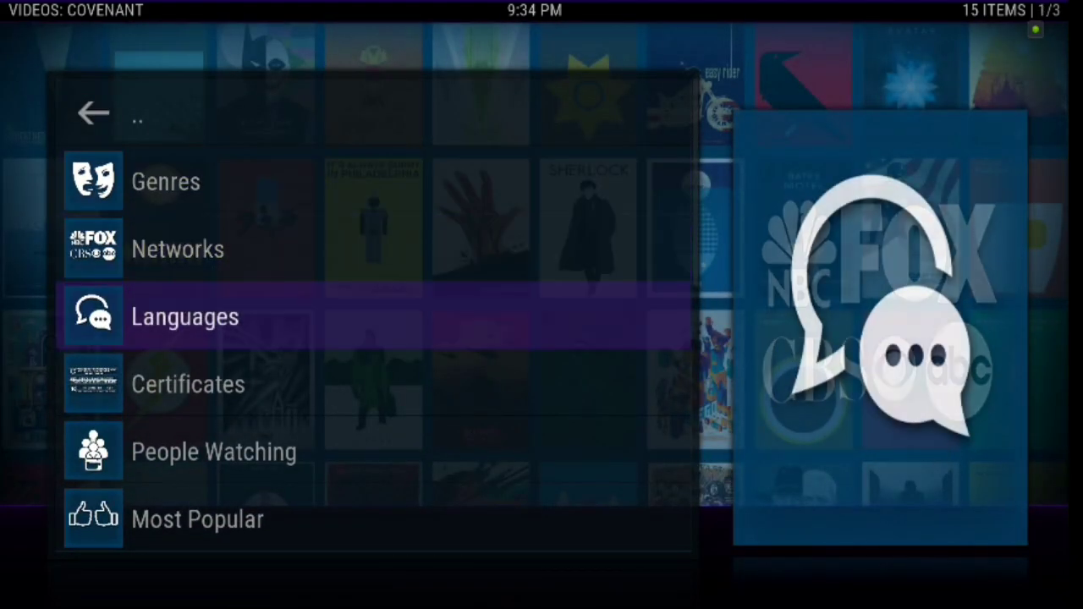
{"action": "key", "text": "Up"}
{"action": "key", "text": "Down"}
{"action": "key", "text": "Down"}
{"action": "key", "text": "Down"}
{"action": "key", "text": "Down"}
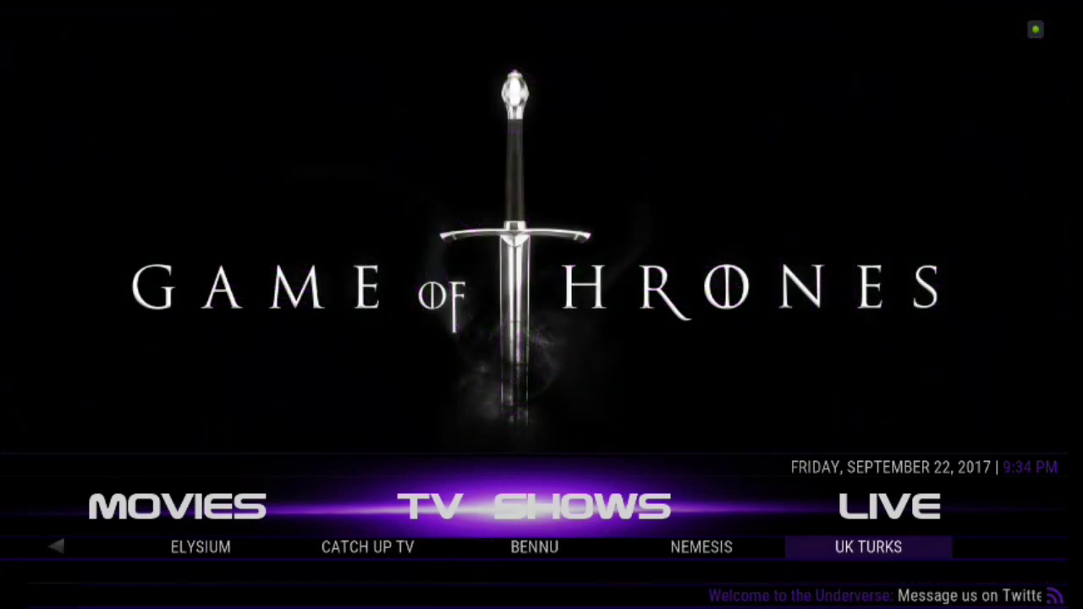
Move along the TV Shows add-ons past BOB UNLEASHED to BENNU and open it
{"action": "key", "text": "Left"}
{"action": "key", "text": "Left"}
{"action": "key", "text": "Left"}
{"action": "key", "text": "Left"}
{"action": "key", "text": "Left"}
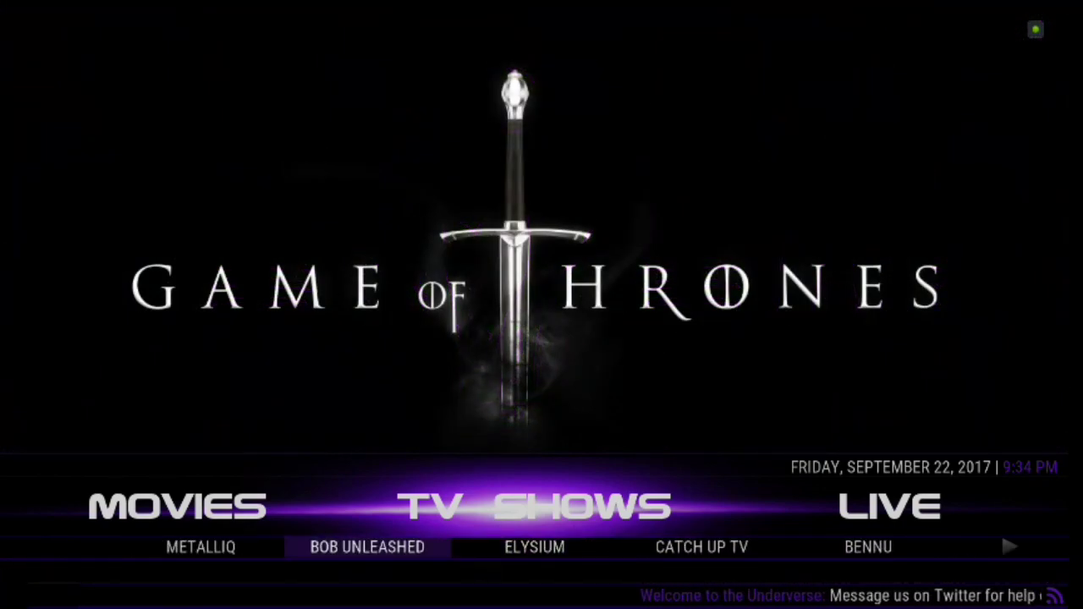
{"action": "key", "text": "Right"}
{"action": "key", "text": "Right"}
{"action": "key", "text": "Right"}
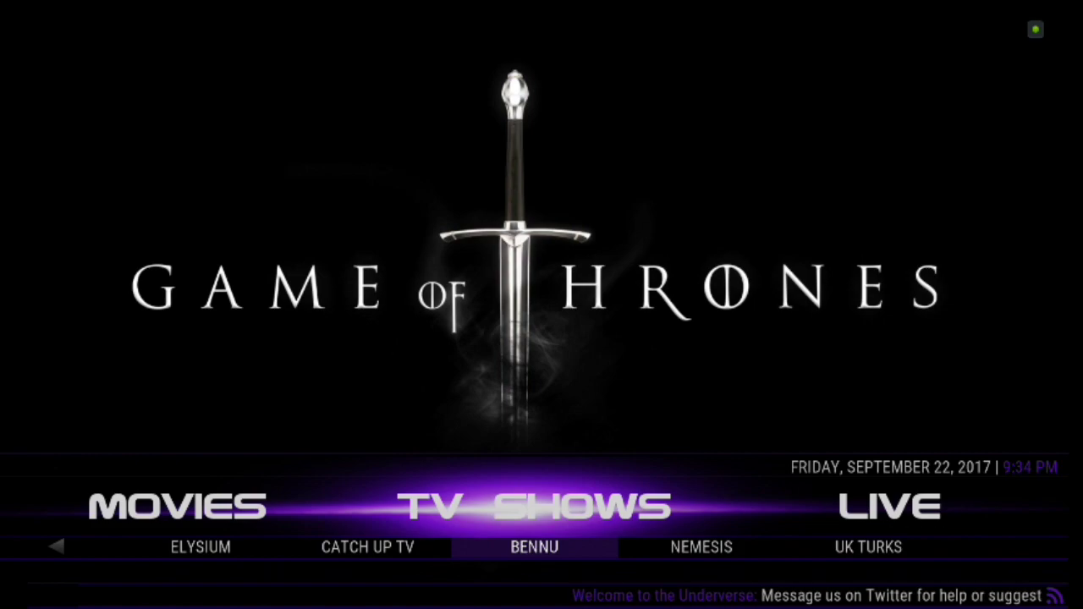
{"action": "key", "text": "Return"}
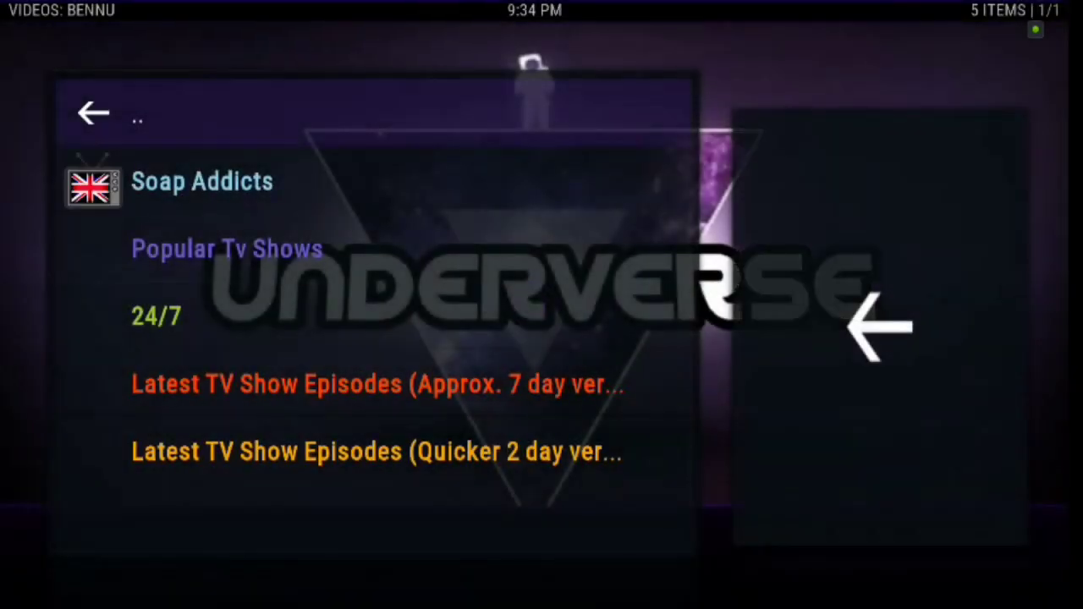
{"action": "key", "text": "Down"}
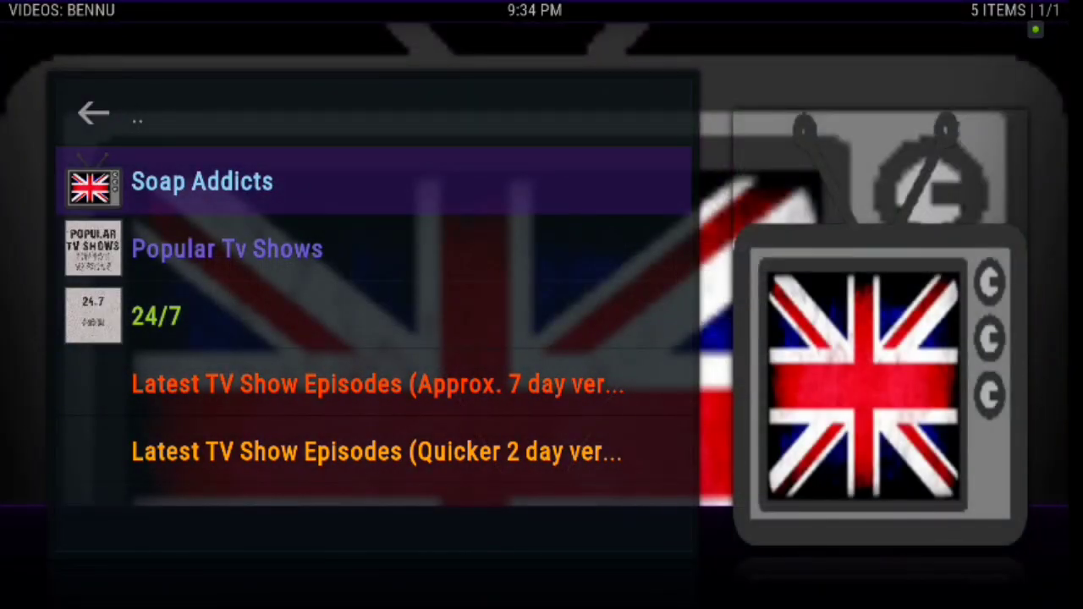
{"action": "key", "text": "Down"}
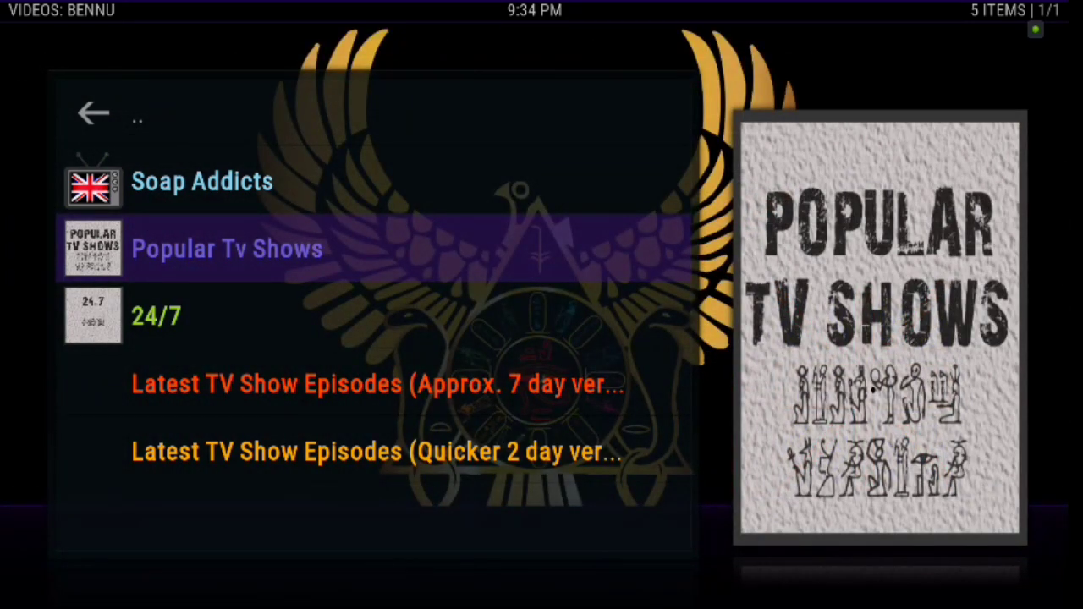
{"action": "key", "text": "Down"}
{"action": "key", "text": "Down"}
{"action": "key", "text": "Down"}
{"action": "key", "text": "Down"}
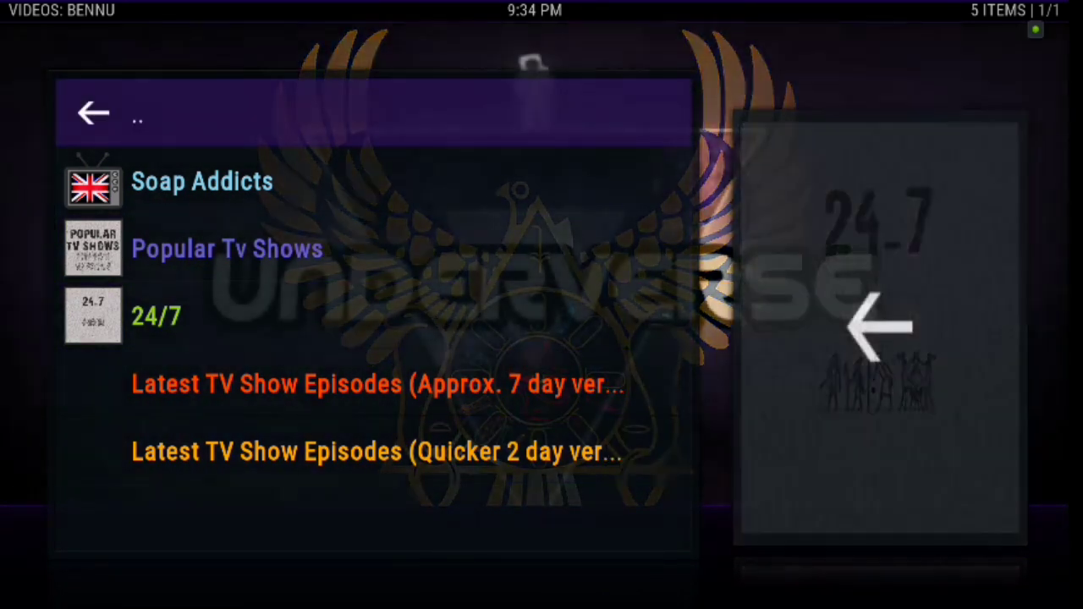
{"action": "key", "text": "Down"}
{"action": "key", "text": "Down"}
{"action": "key", "text": "Down"}
{"action": "key", "text": "Down"}
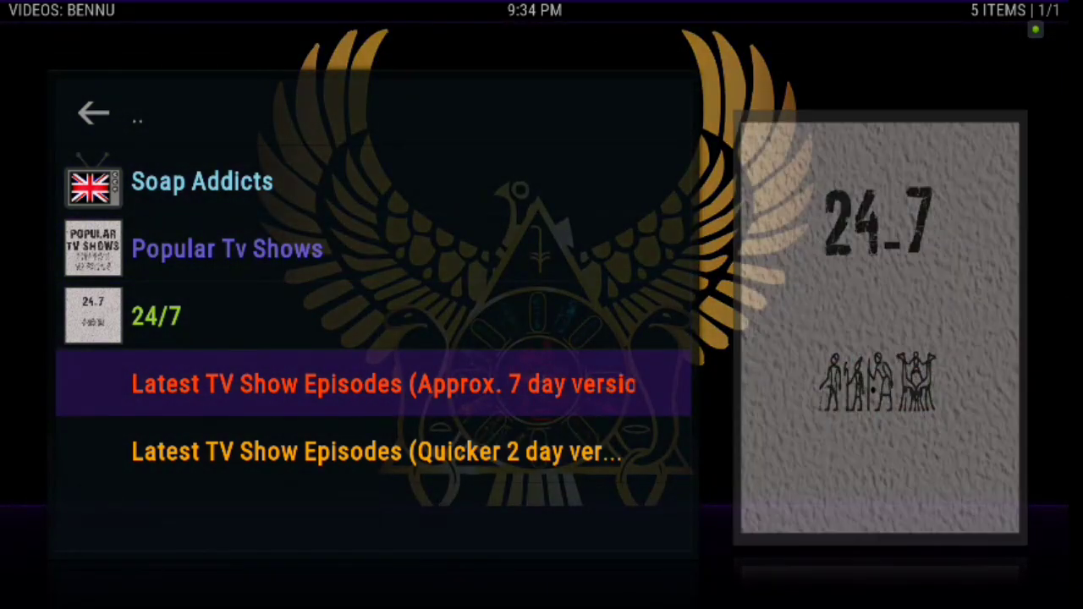